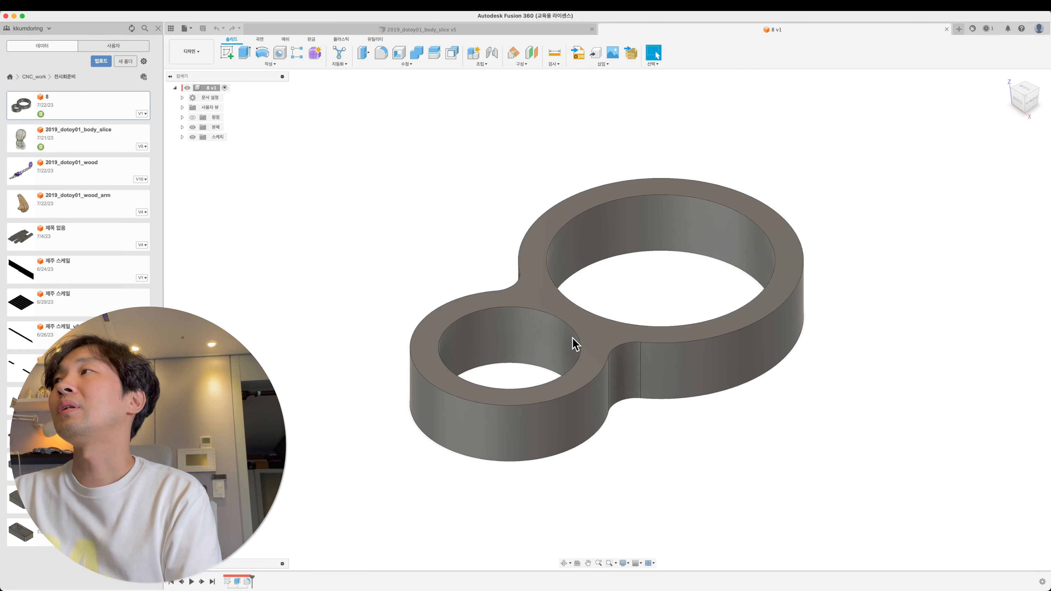
- Switch to the Manufacture workspace and delete both existing 2D Contour operations and the NC program, keeping the setup
middle_click_drag(570, 342, 565, 391, "shift")
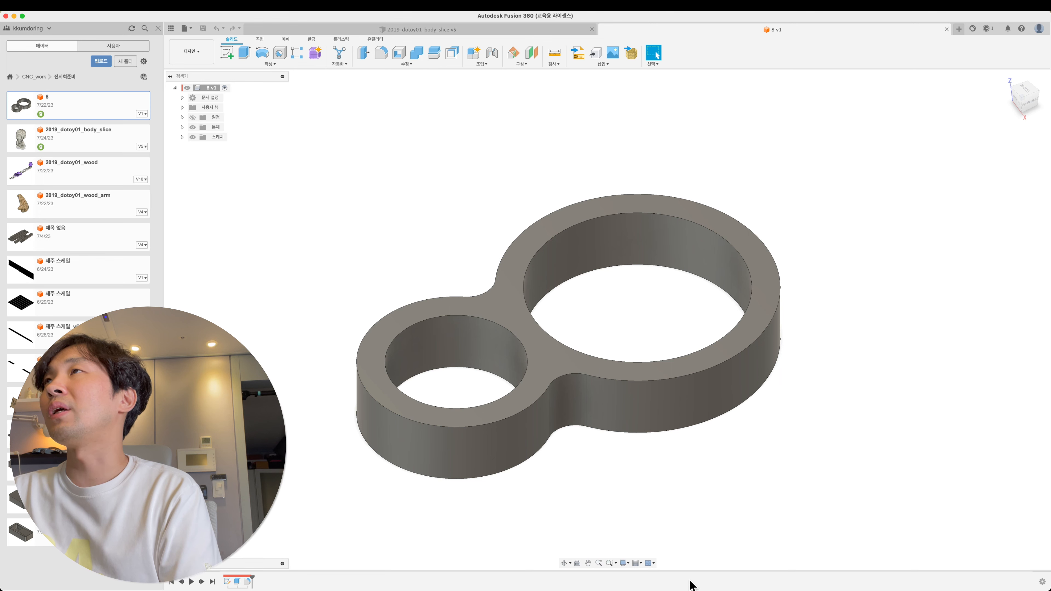
left_click(203, 51)
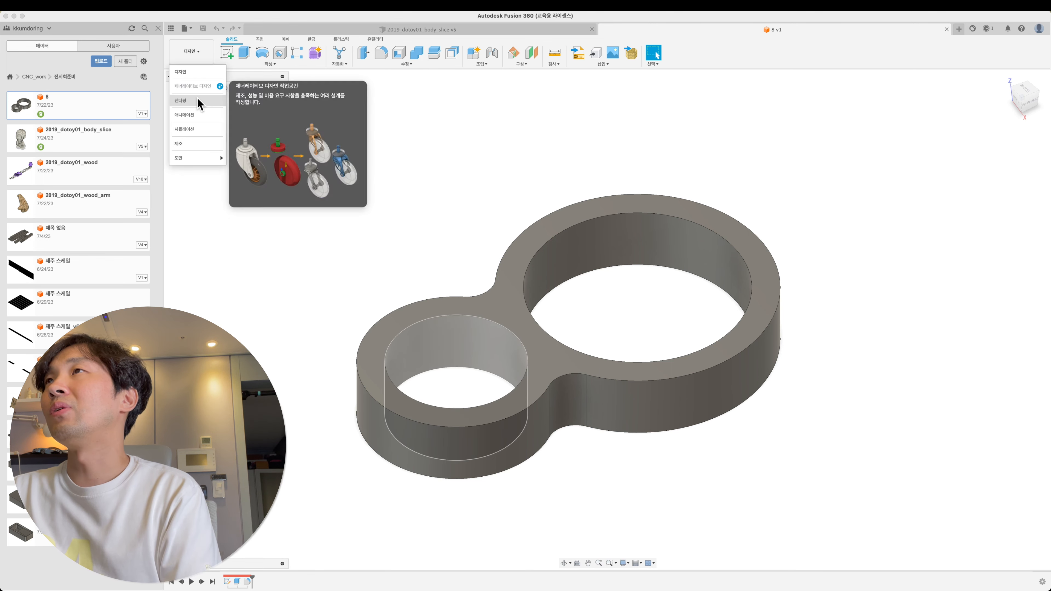
left_click(179, 143)
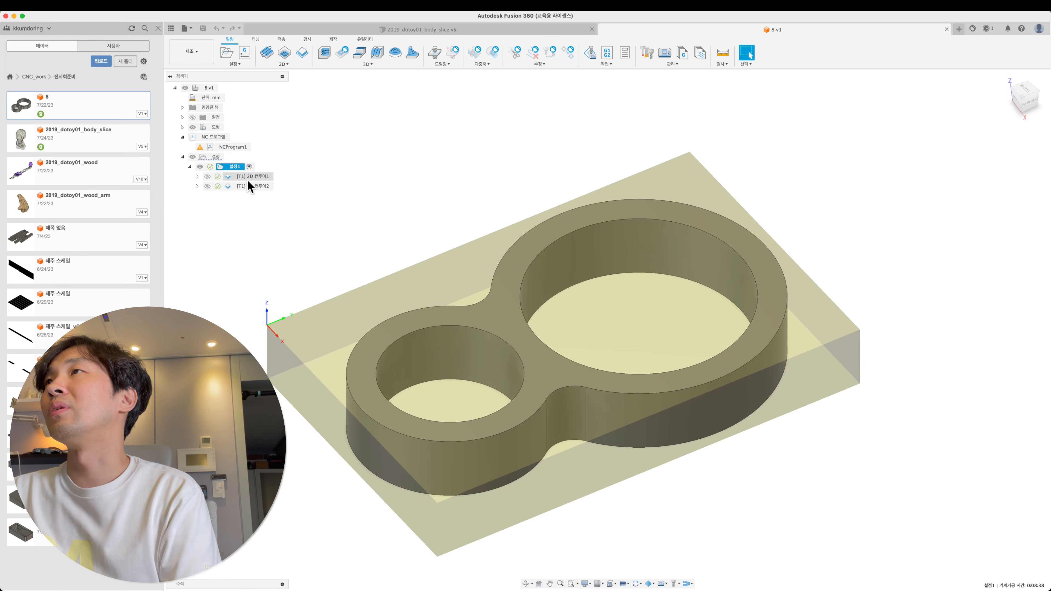
left_click(253, 186)
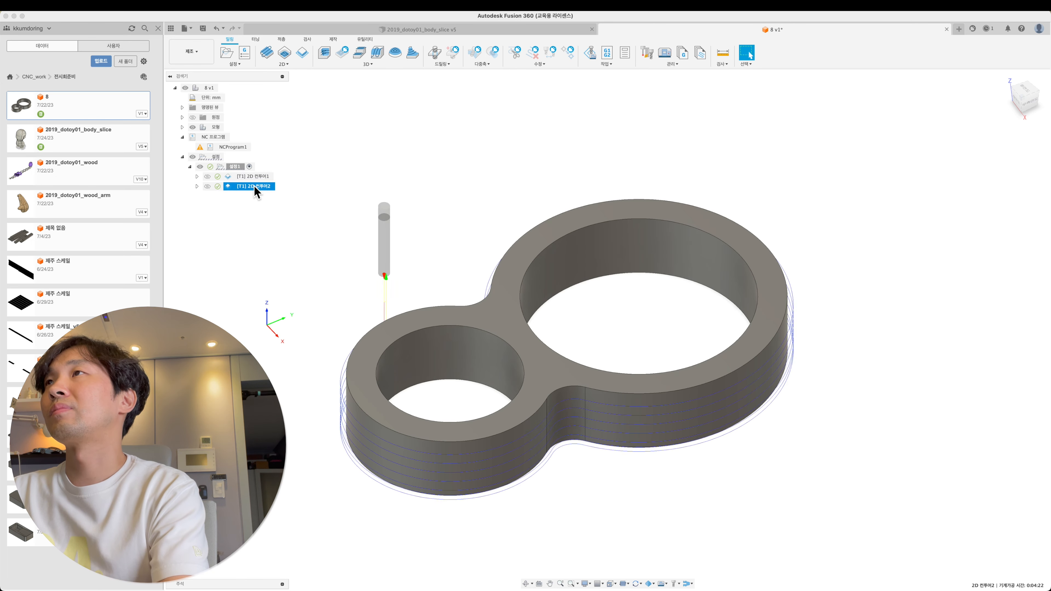
key("Delete")
left_click(249, 179)
key("Delete")
left_click(227, 150)
key("Delete")
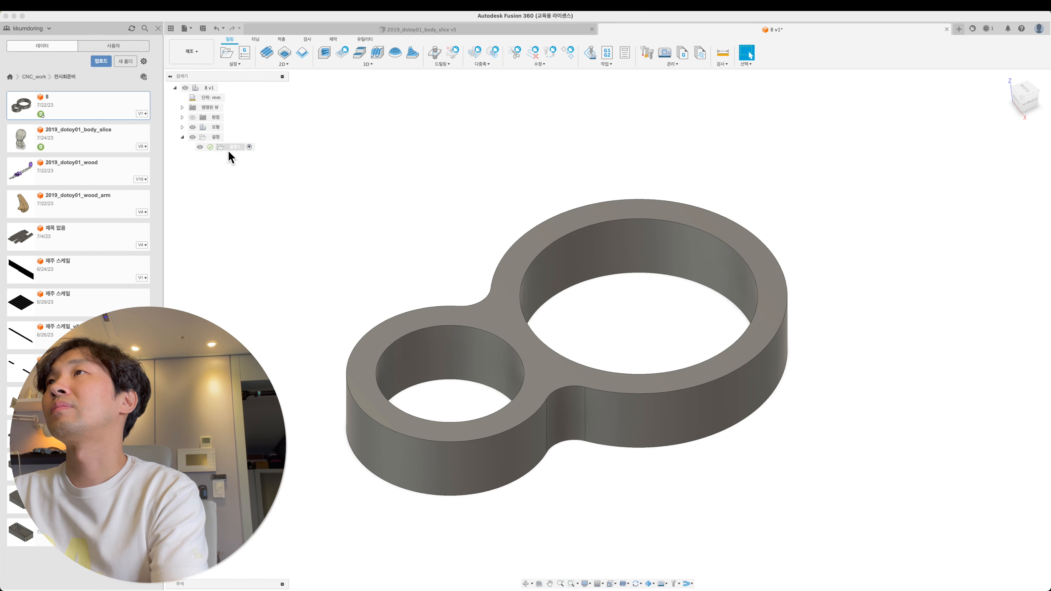
left_click(303, 57)
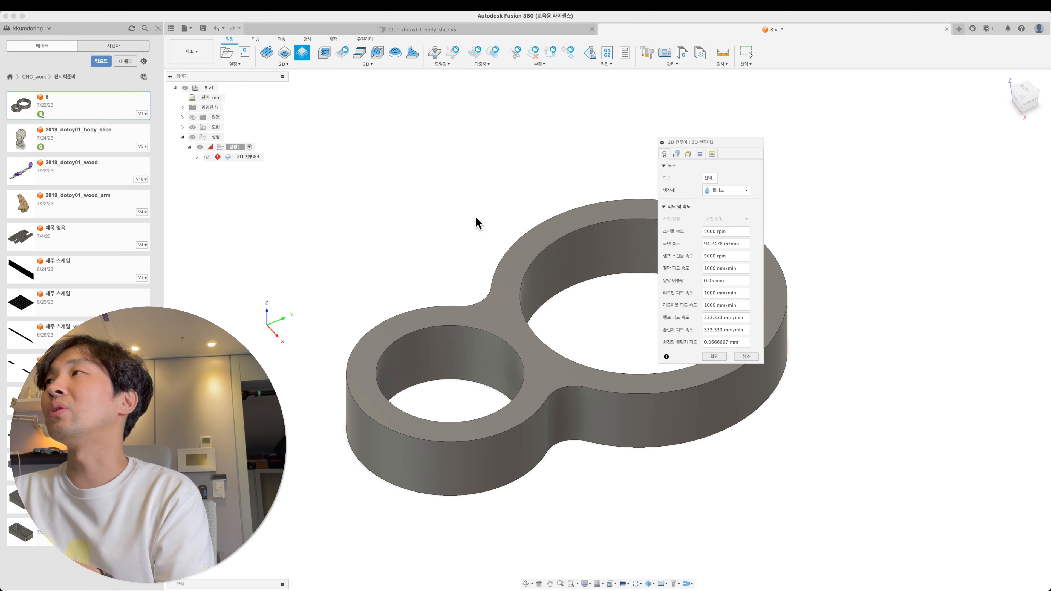
middle_click_drag(496, 239, 418, 231)
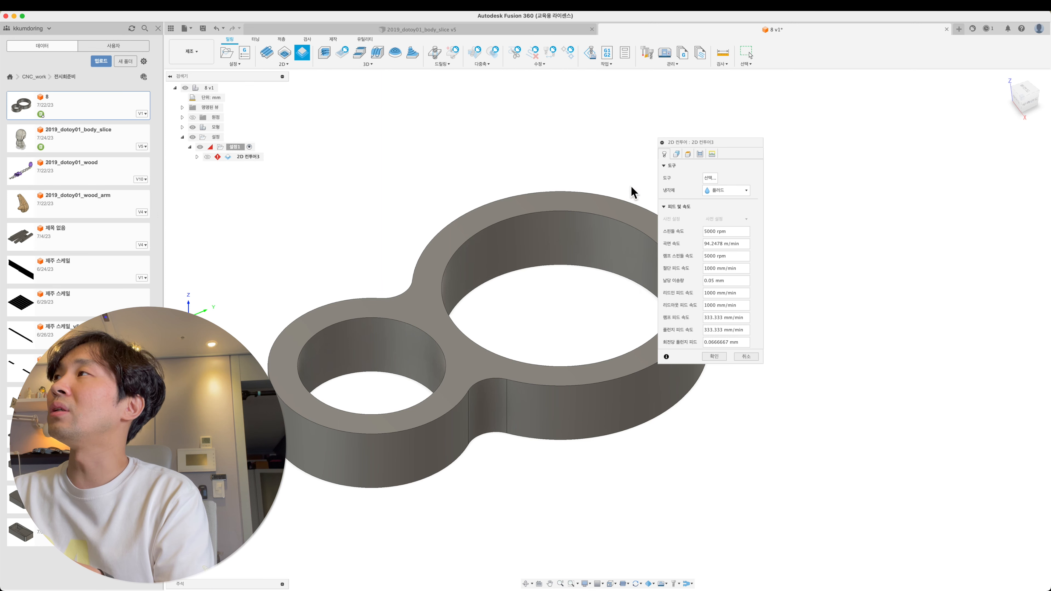
left_click(709, 178)
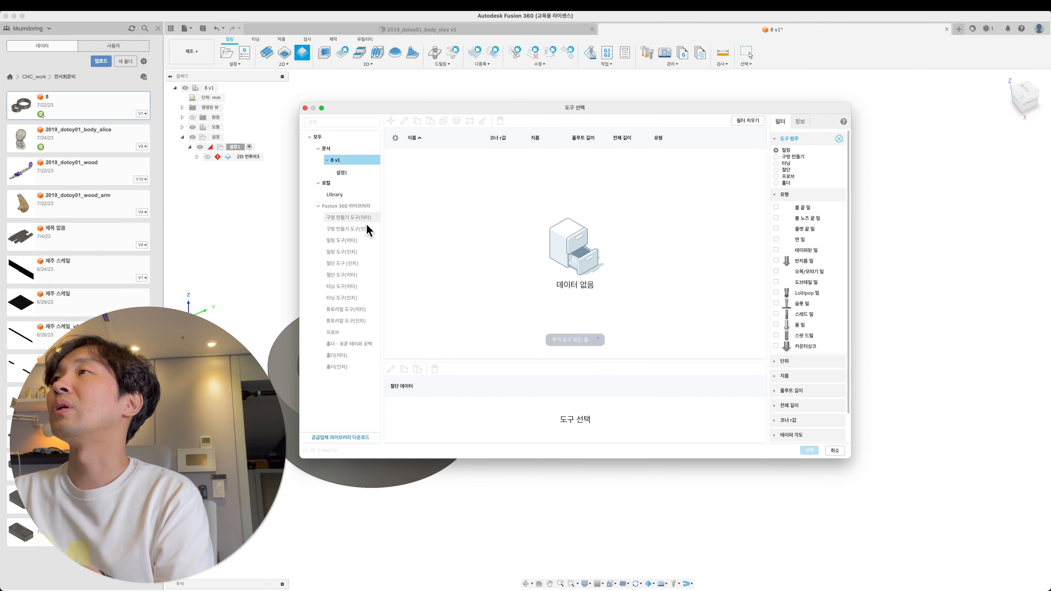
double_click(428, 167)
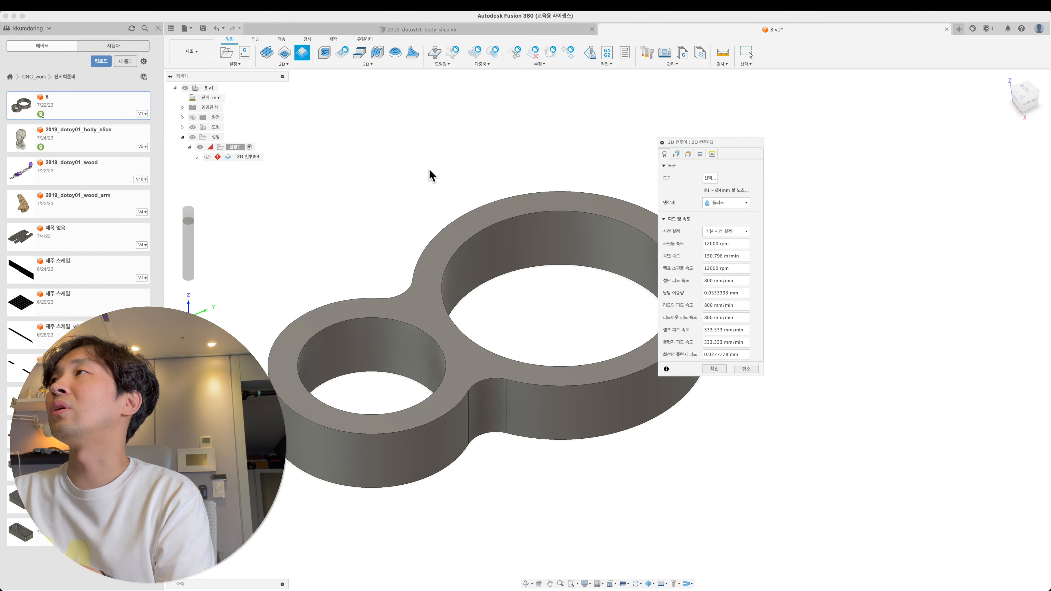
left_click(550, 270)
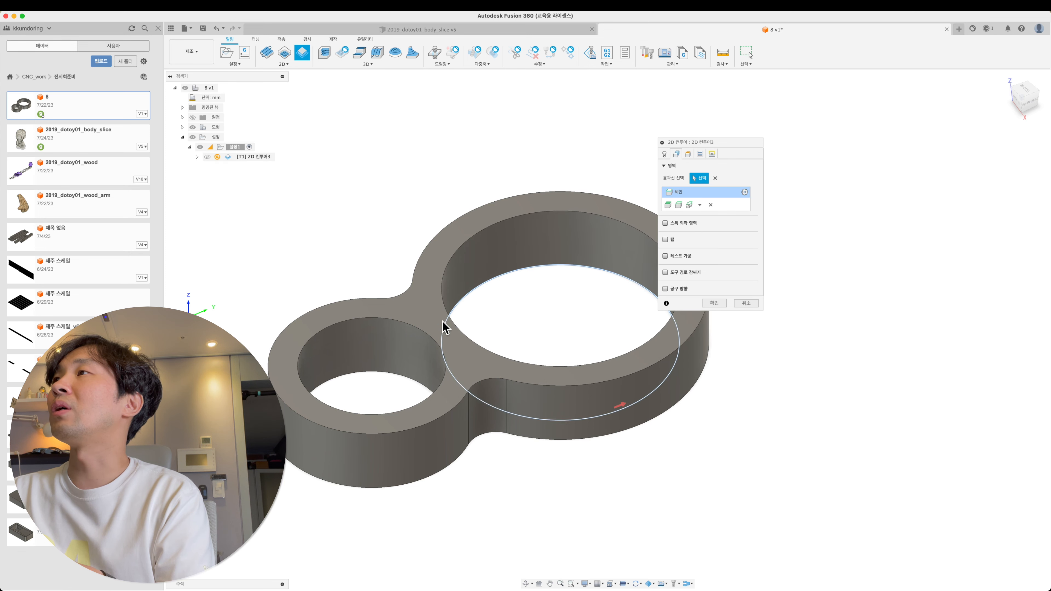
left_click(378, 377)
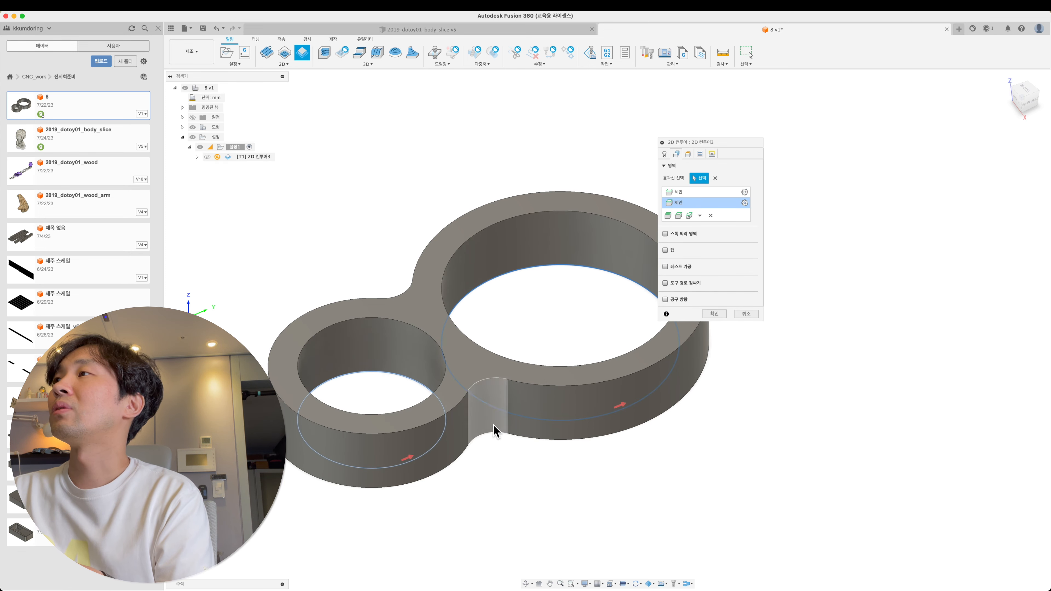
left_click(519, 440)
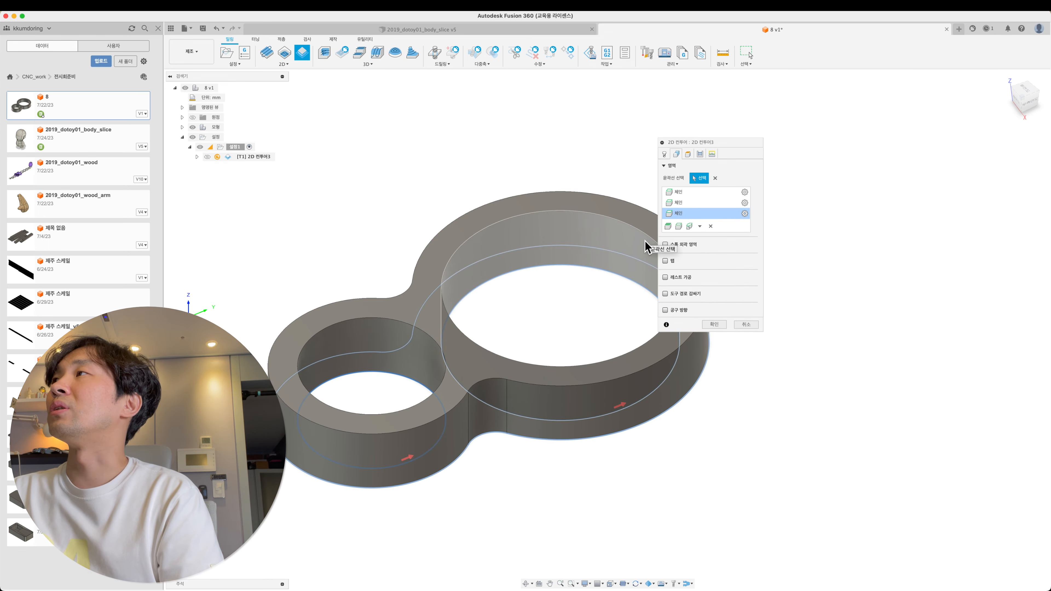
left_click(711, 227)
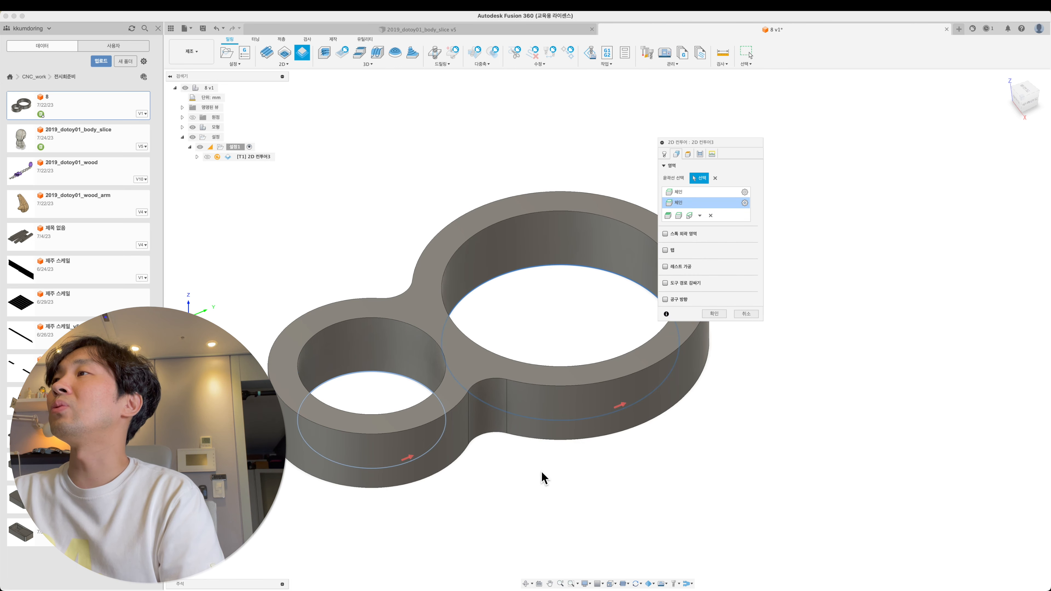
left_click(746, 314)
- Switch to the Design workspace and fillet the outer bottom edge of the figure-eight body with a 2 mm radius
left_click(191, 50)
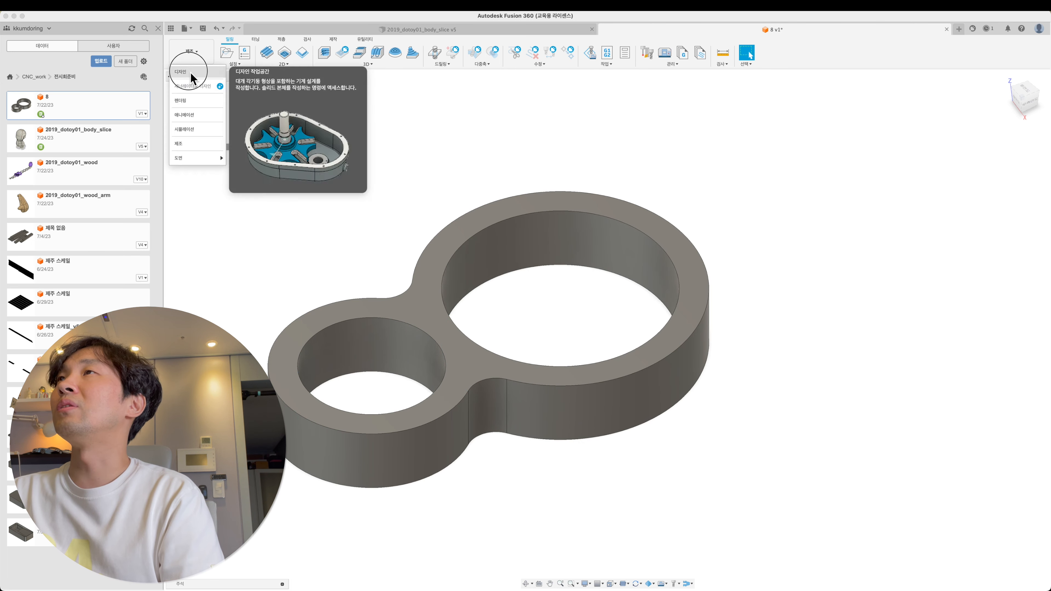
left_click(194, 85)
key("f")
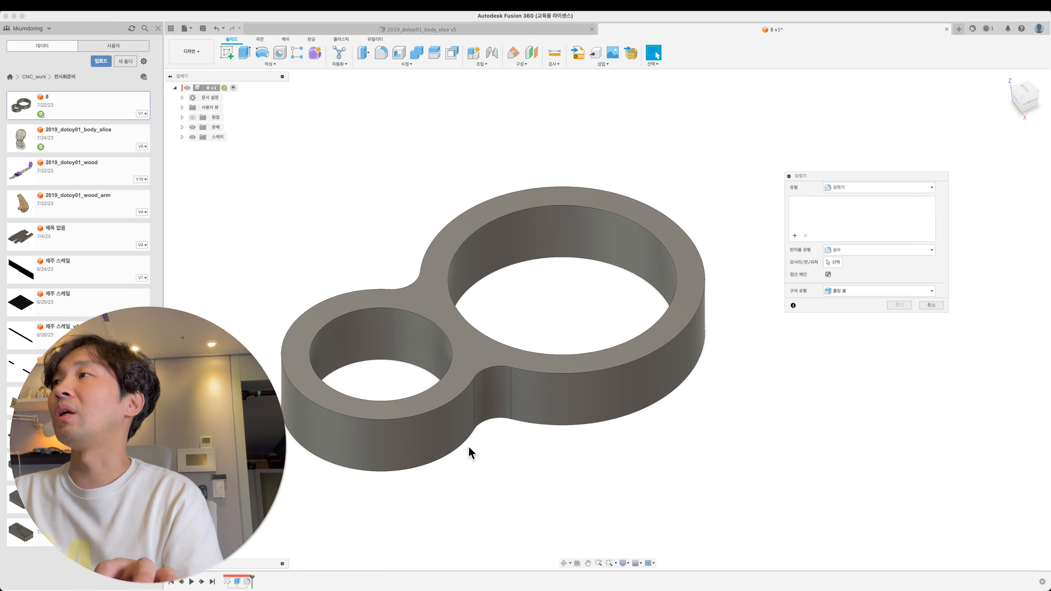
left_click(463, 446)
key("Caps_Lock")
type("2")
key("Return")
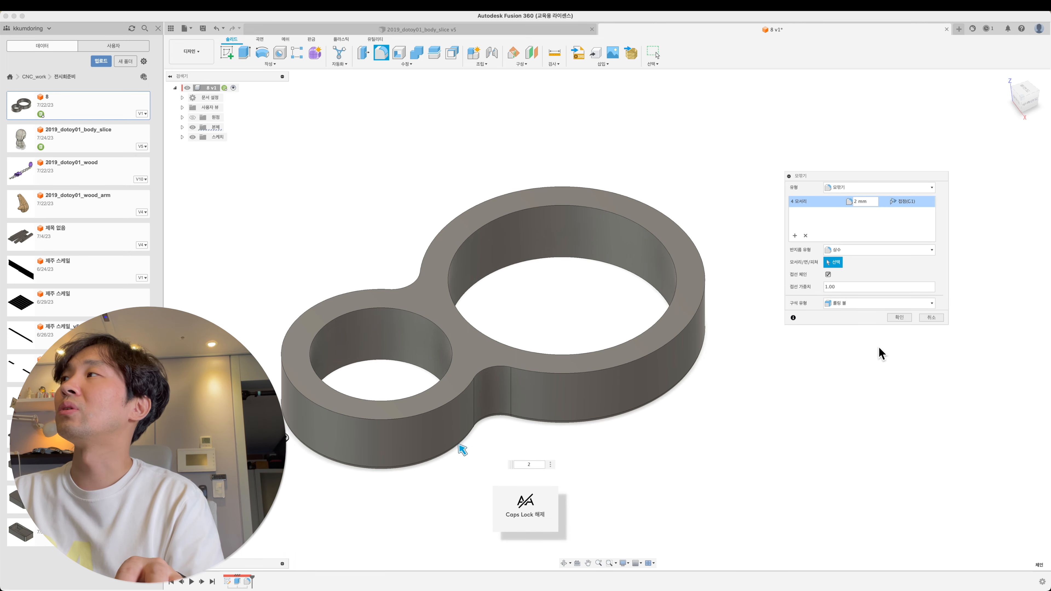
left_click(898, 318)
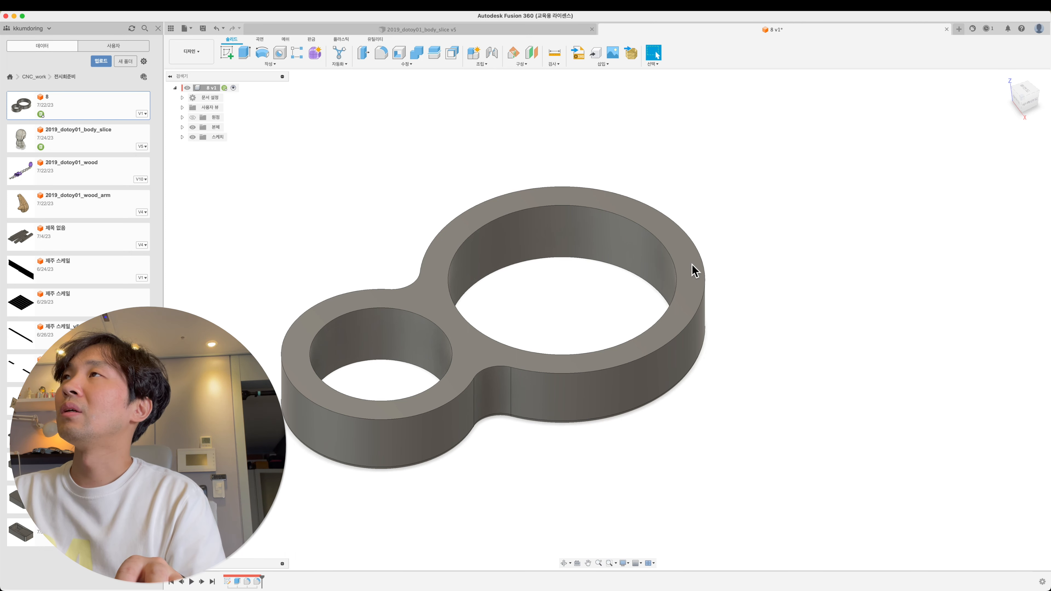
- Return to the Manufacture workspace and start a 2D Contour operation on the outer chain along the body's filleted bottom edge
left_click(182, 59)
left_click(188, 144)
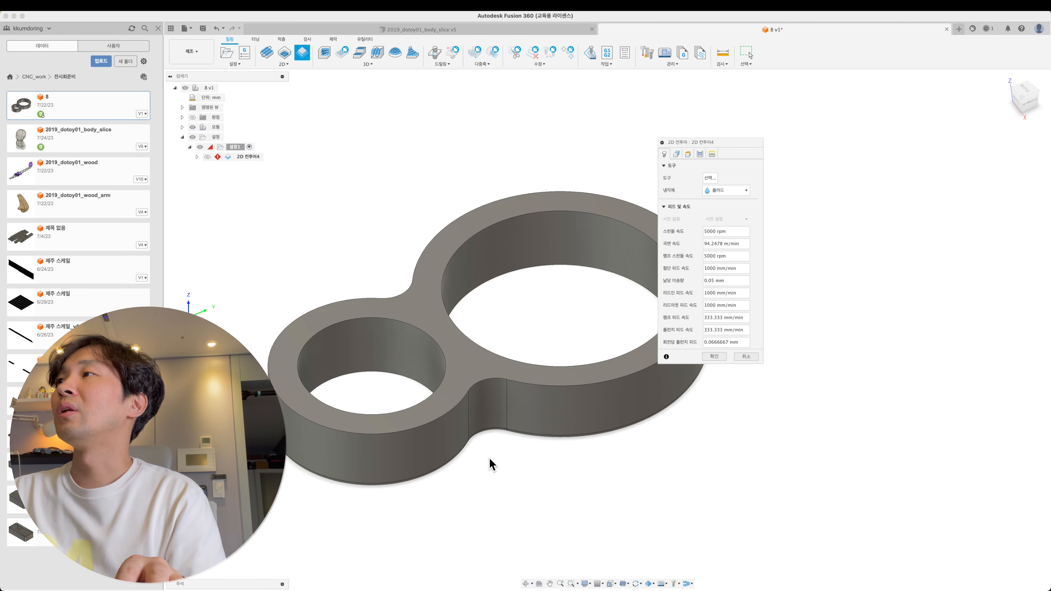
left_click(493, 433)
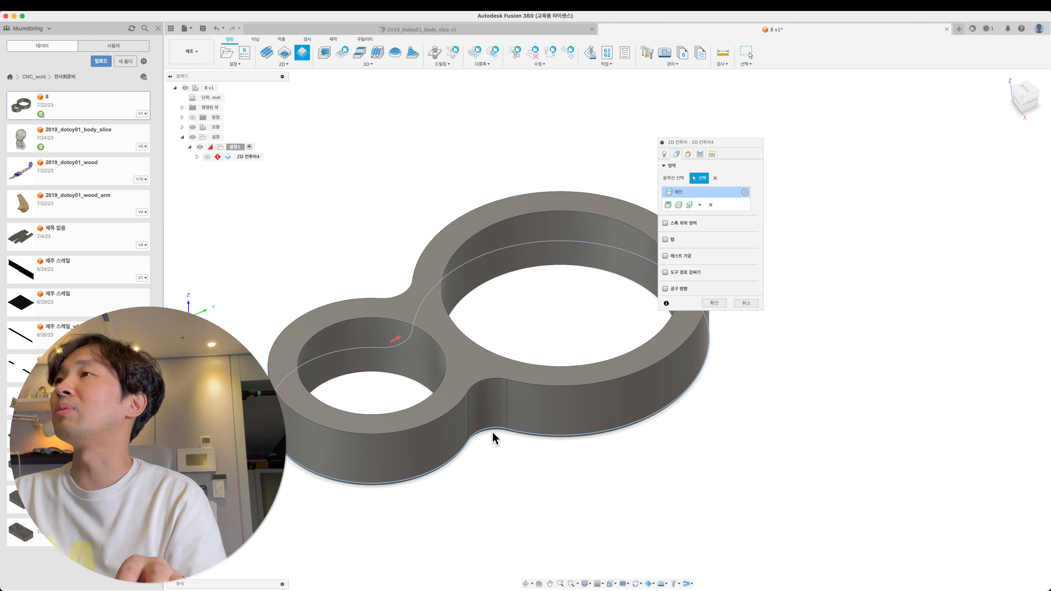
- Offset the contour's bottom height -0.1 mm from the stock bottom, assign tool #1 (Ø4 mm), and generate the toolpath
left_click(693, 161)
left_click(719, 355)
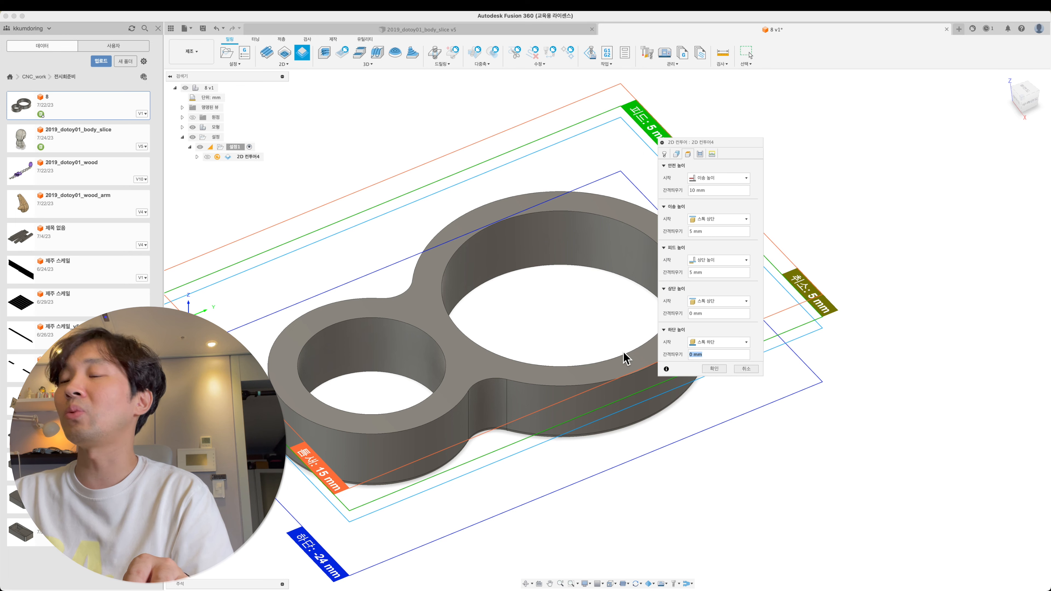
type("-0.1")
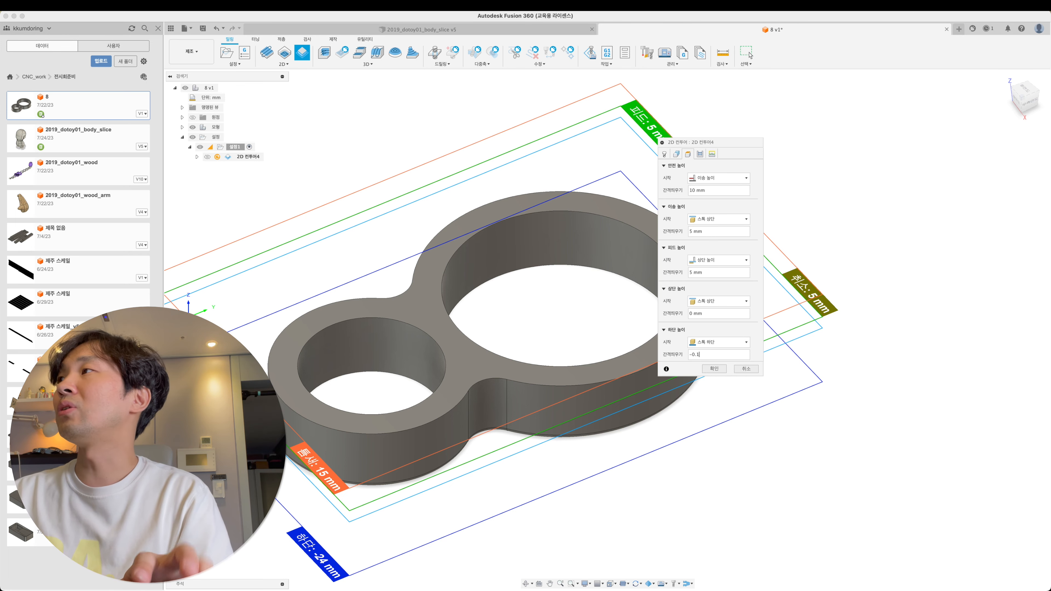
key("Tab")
left_click(714, 368)
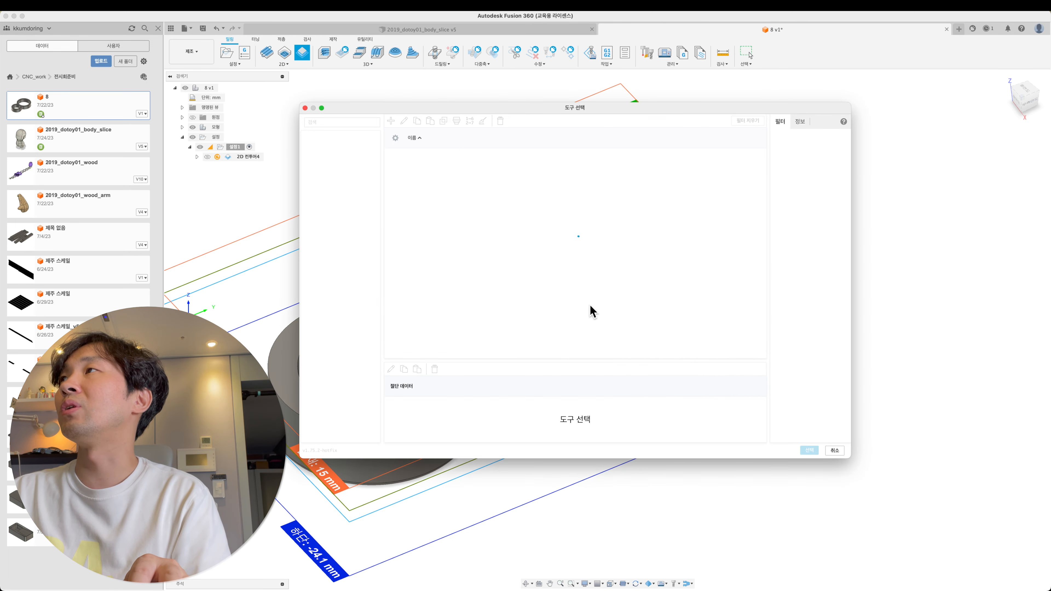
double_click(429, 165)
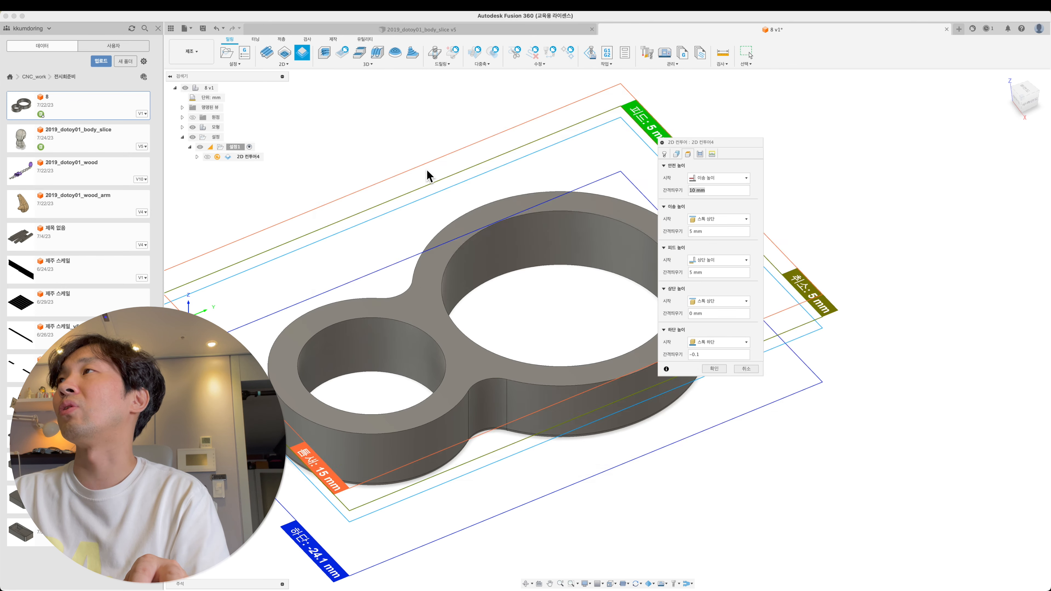
left_click(715, 367)
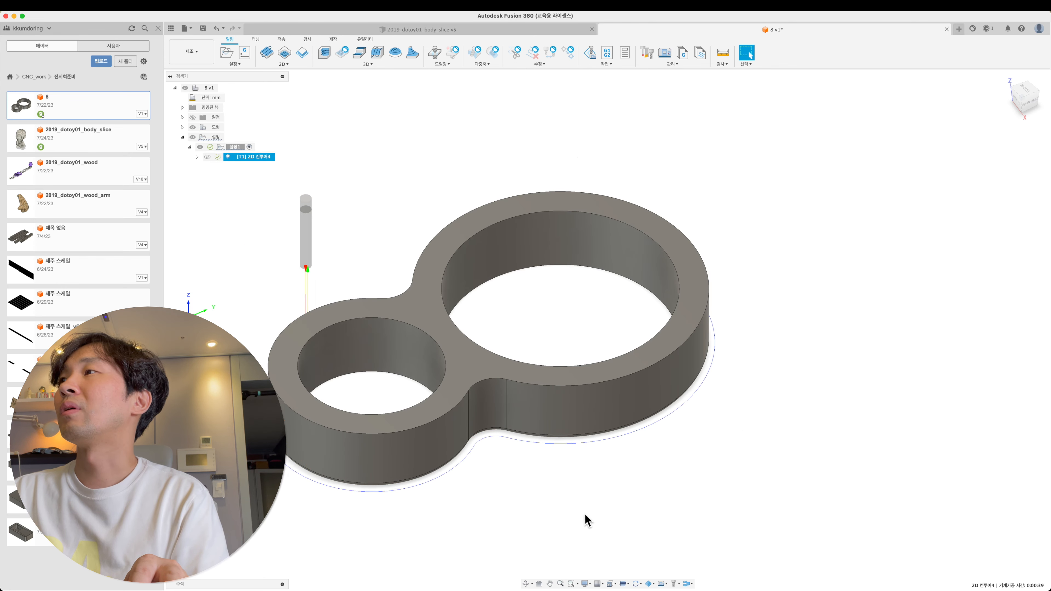
mouse_move(587, 521)
middle_mouse_down("shift")
mouse_move(566, 443)
mouse_move(577, 516)
middle_mouse_up("shift")
left_click(375, 211)
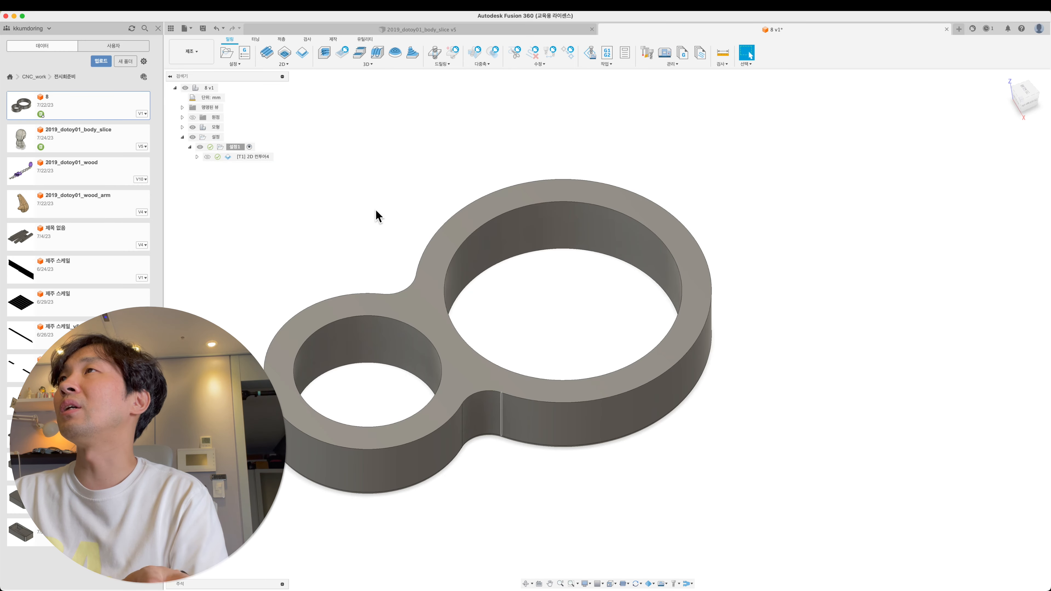
left_click(206, 59)
left_click(199, 140)
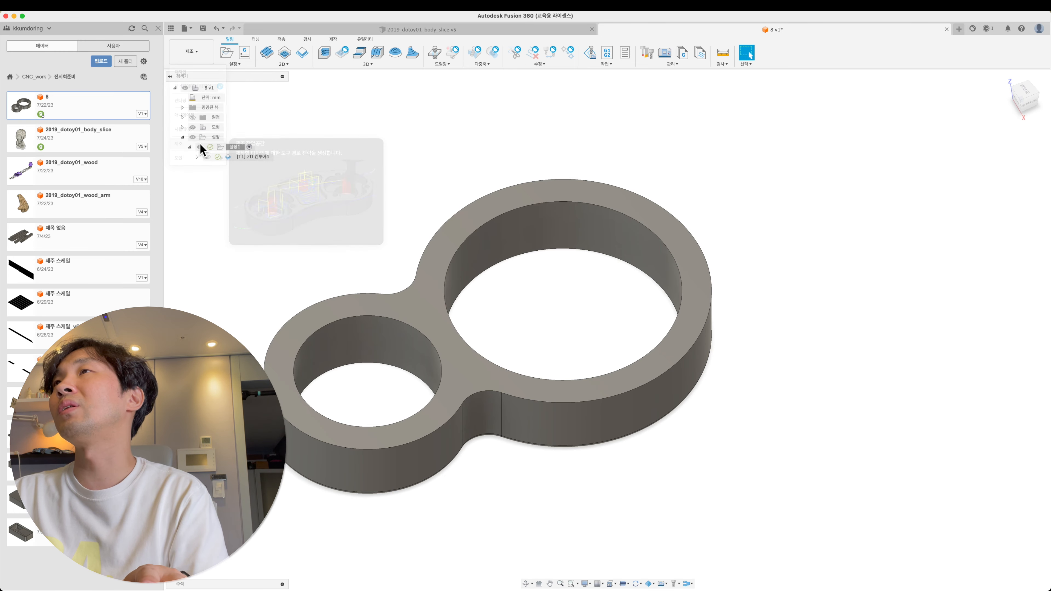
- Switch to the Design workspace, tessellate the solid body into a mesh with the default refinement settings, and show the mesh body
left_click(191, 51)
left_click(194, 79)
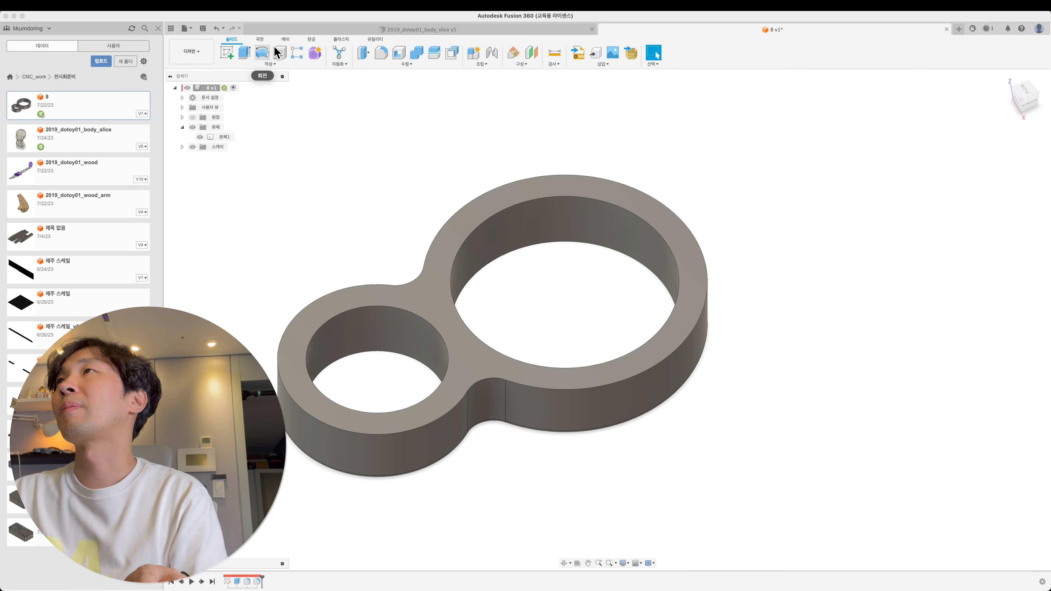
left_click(285, 40)
left_click(244, 52)
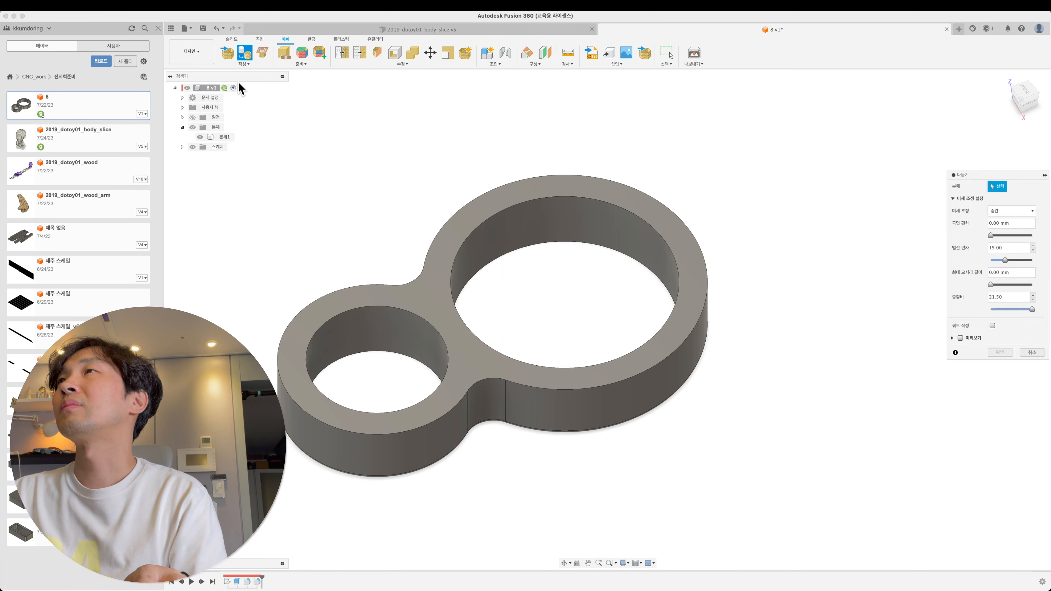
left_click(224, 137)
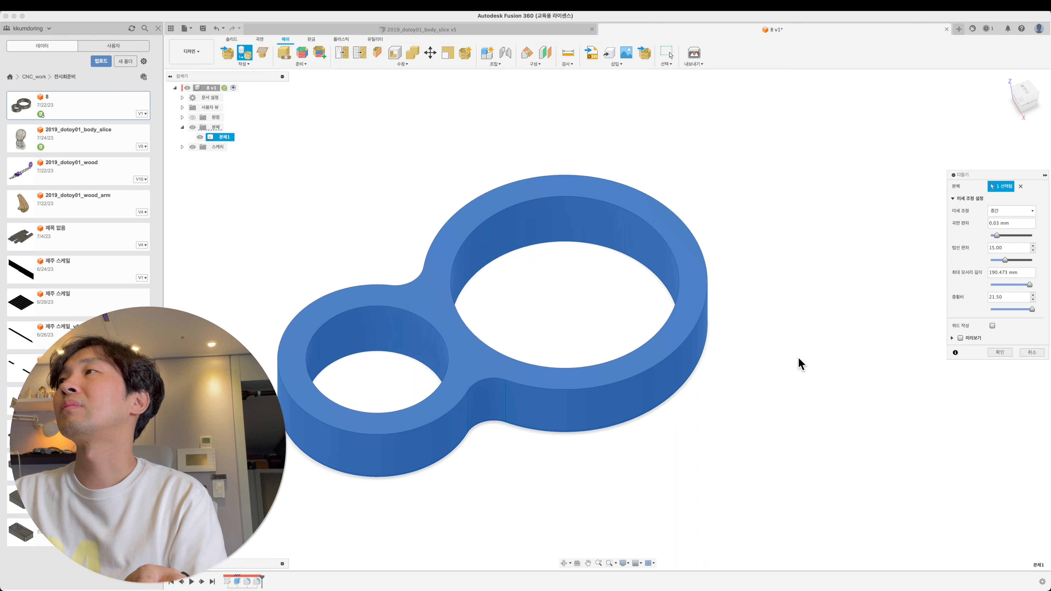
left_click(1000, 352)
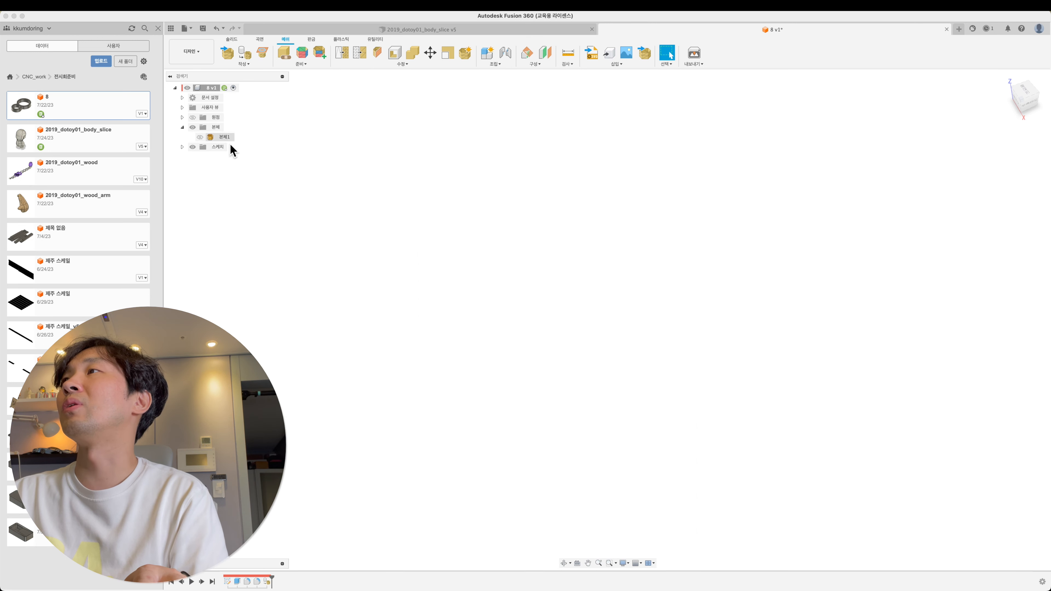
left_click(200, 137)
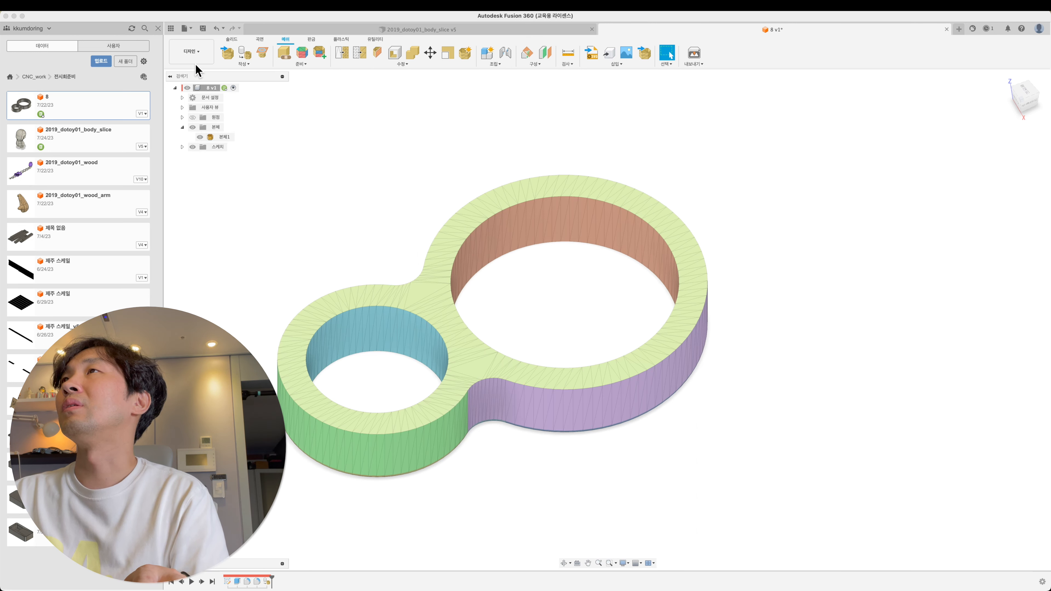
left_click(196, 62)
left_click(192, 107)
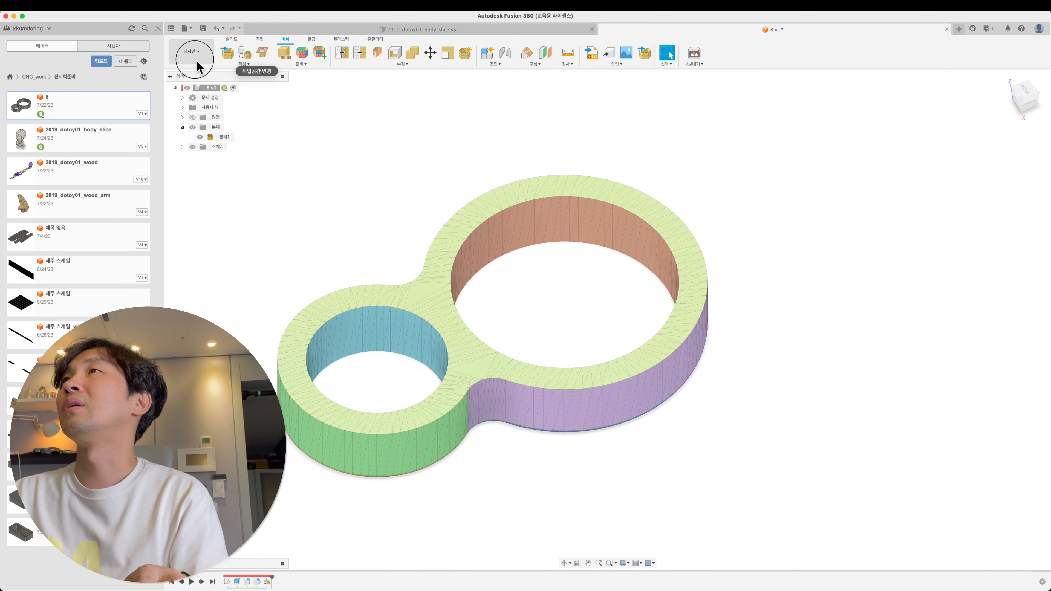
left_click(191, 52)
left_click(232, 40)
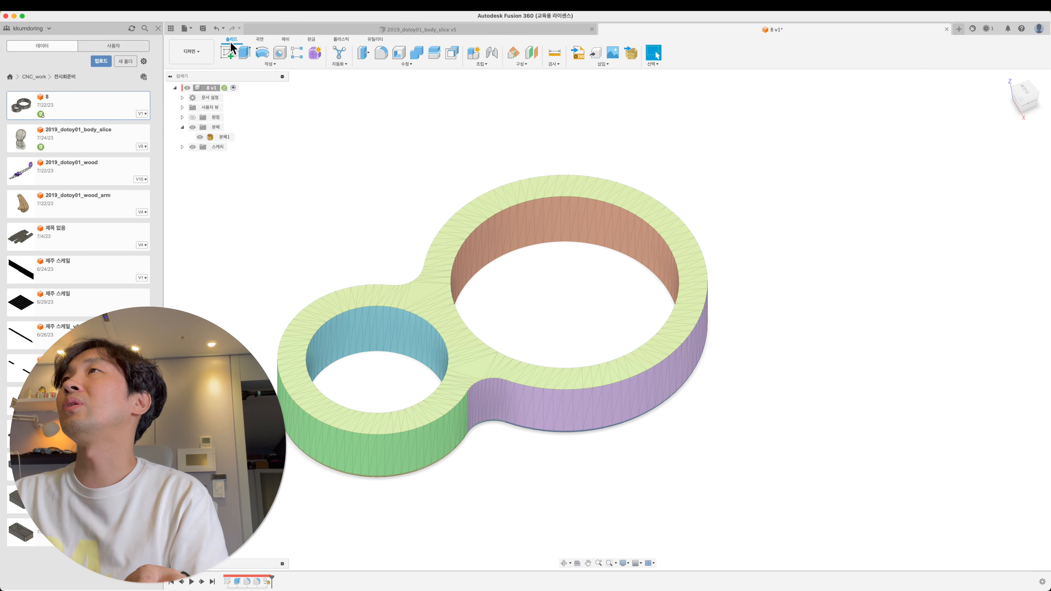
left_click(183, 128)
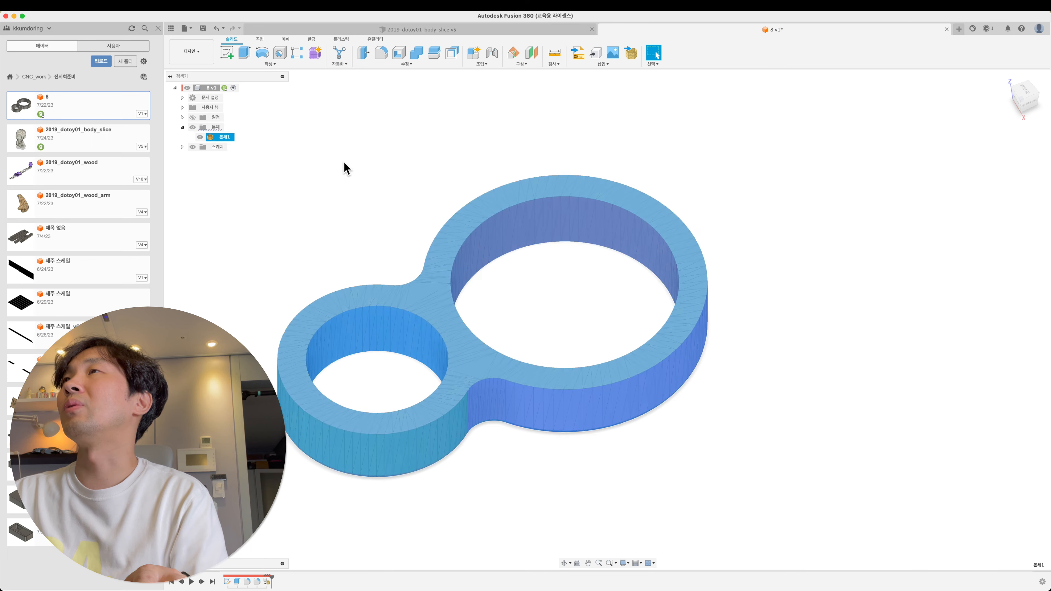
middle_click_drag(370, 210, 363, 210, "shift")
- Return to the Manufacture workspace and delete the existing setup together with its 2D Contour operation
left_click(191, 52)
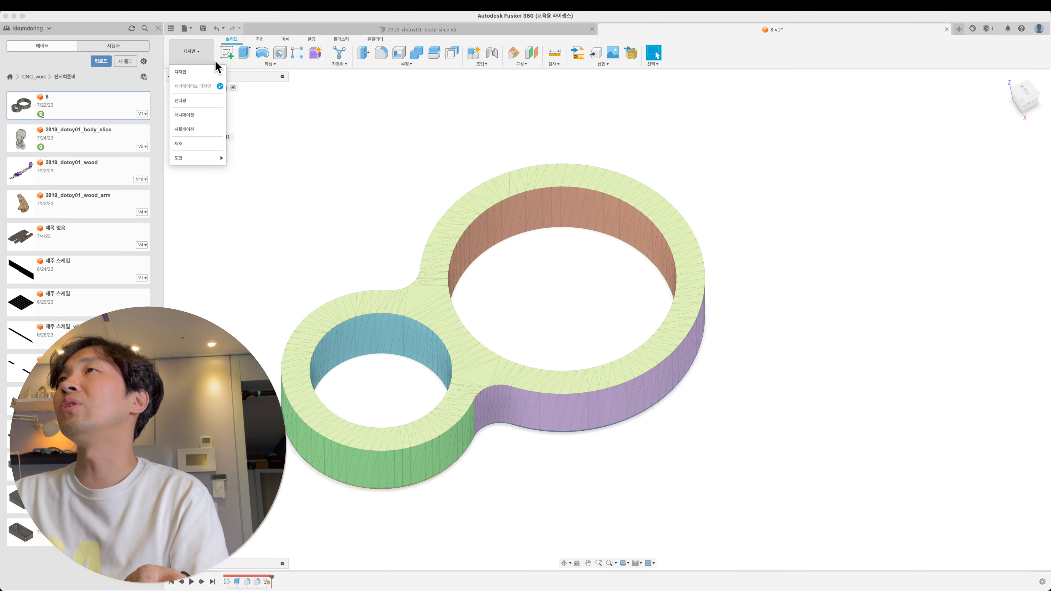
left_click(199, 144)
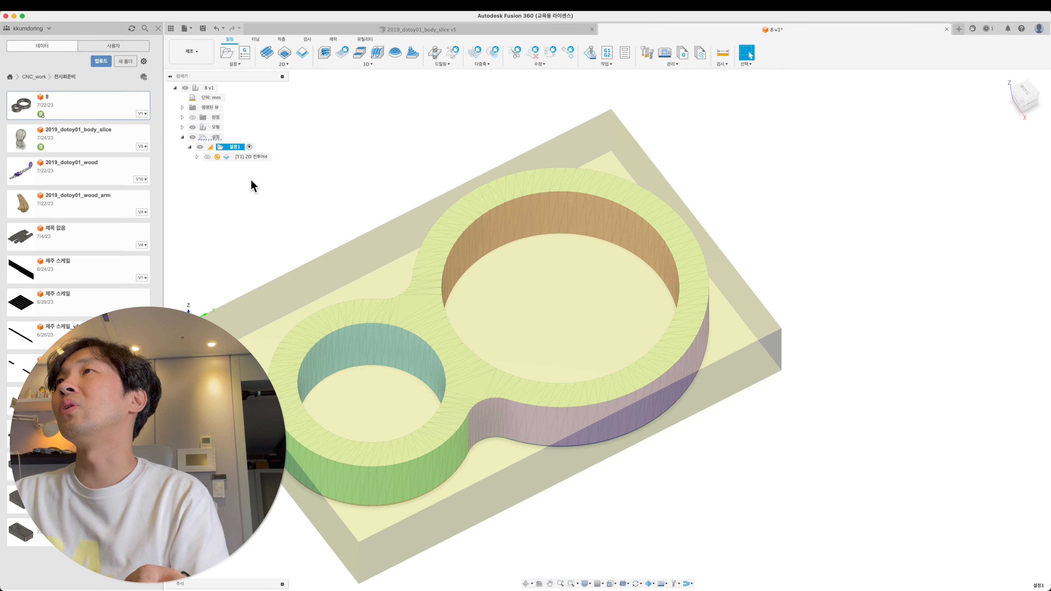
key("Delete")
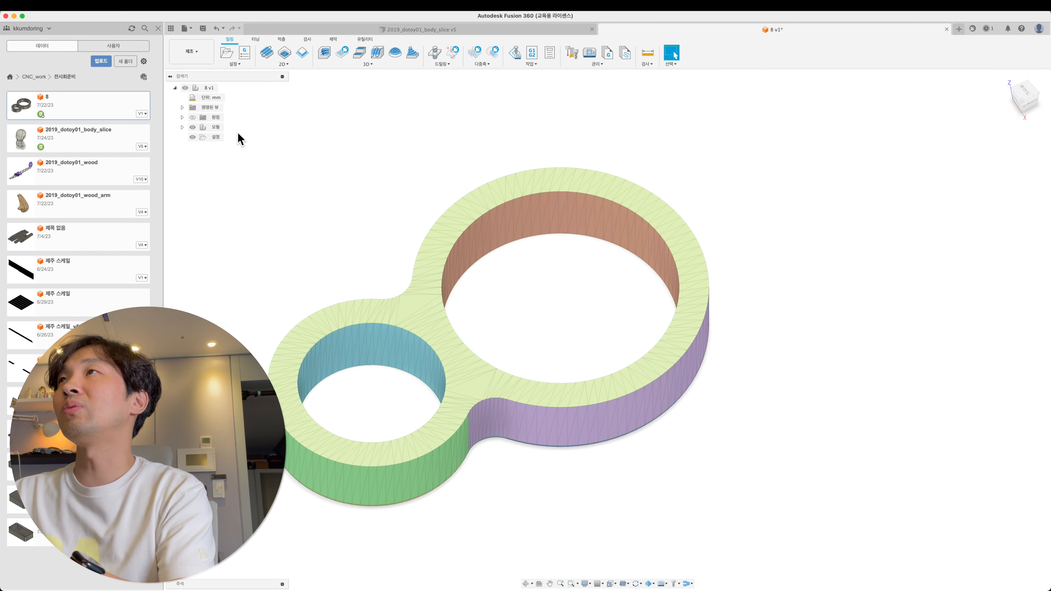
- Create a new milling setup for the figure-eight mesh body with its origin at a stock box point
left_click(234, 61)
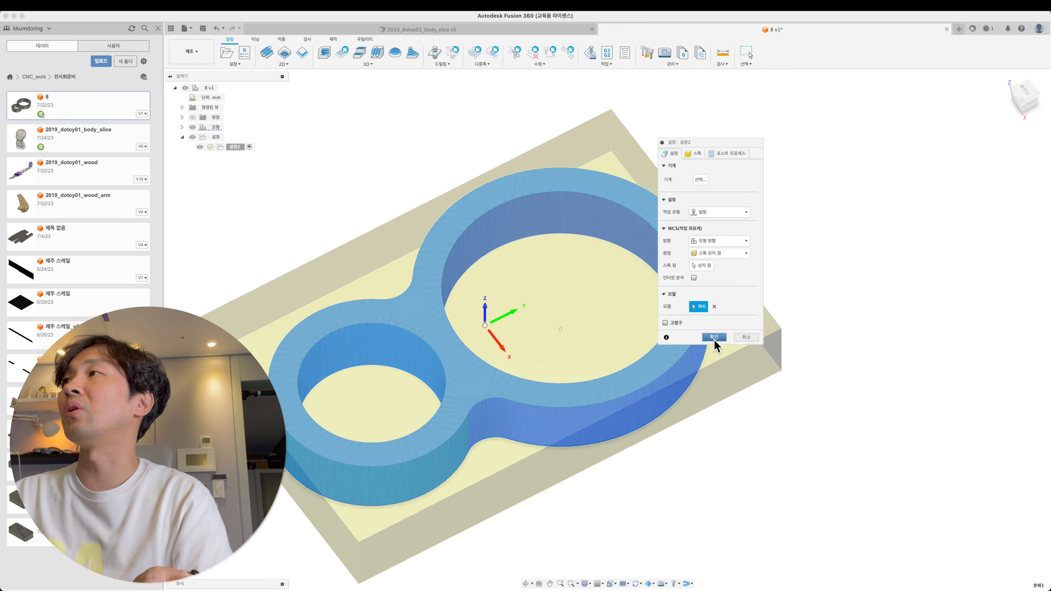
left_click(714, 337)
scroll(695, 375, "down", 3)
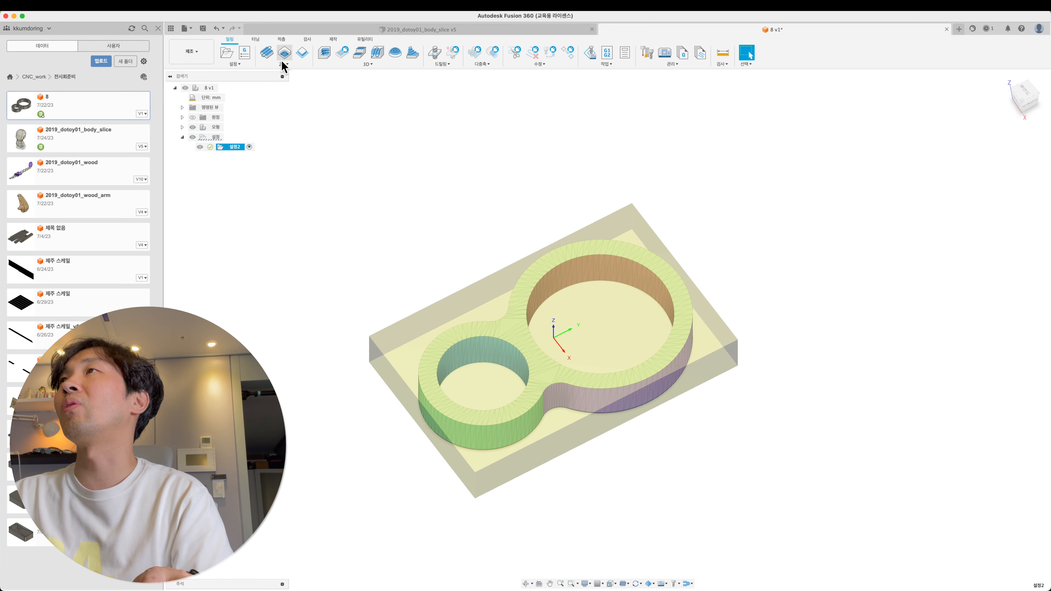
left_click(302, 52)
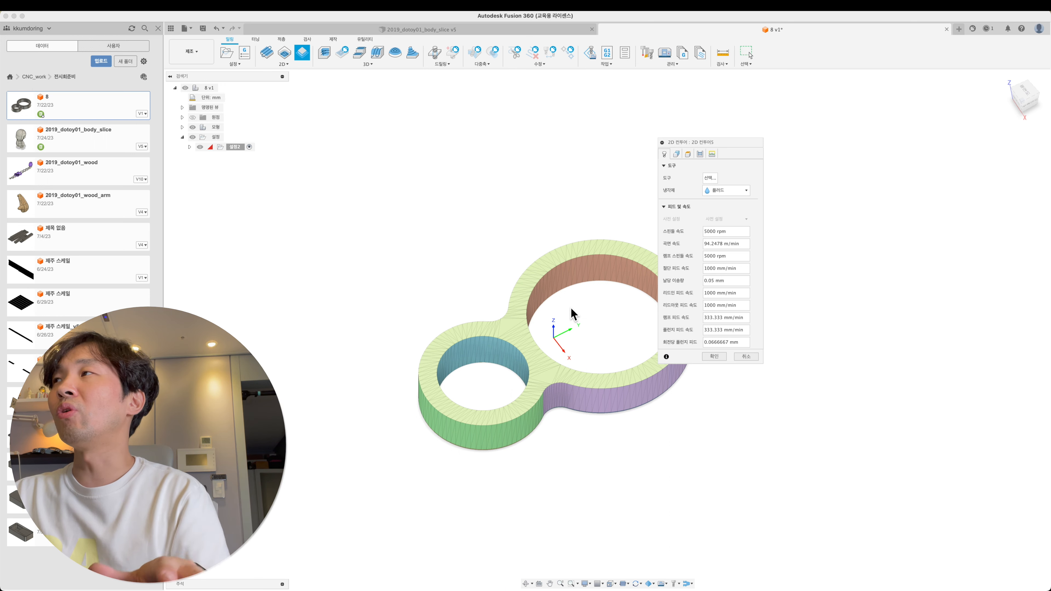
left_click(744, 358)
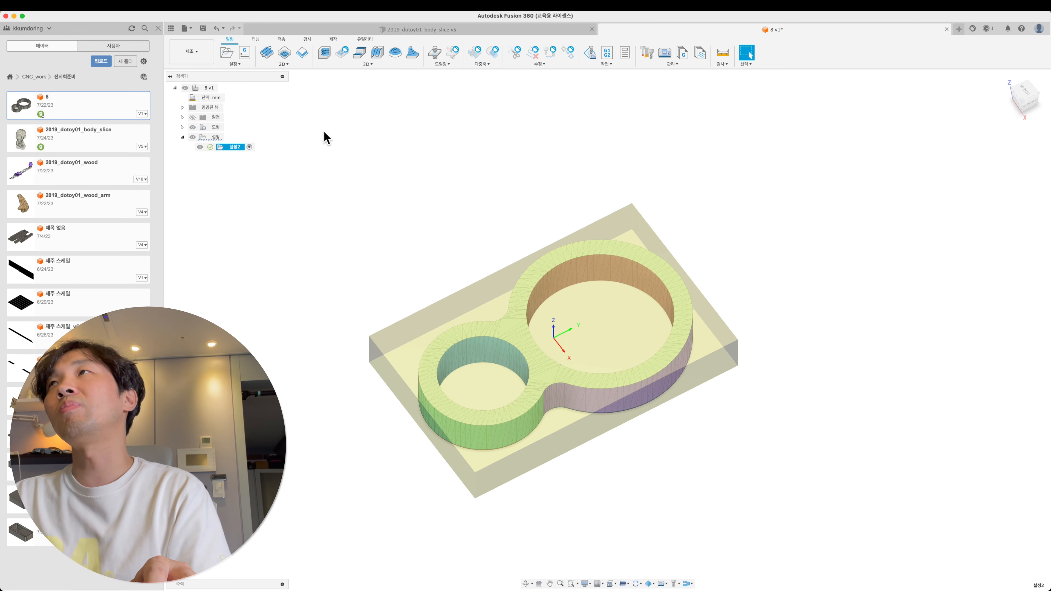
- Create a 3D Parallel operation on the mesh body with tool #1 (Ø4 mm) from the local library and generate its toolpath
left_click(364, 64)
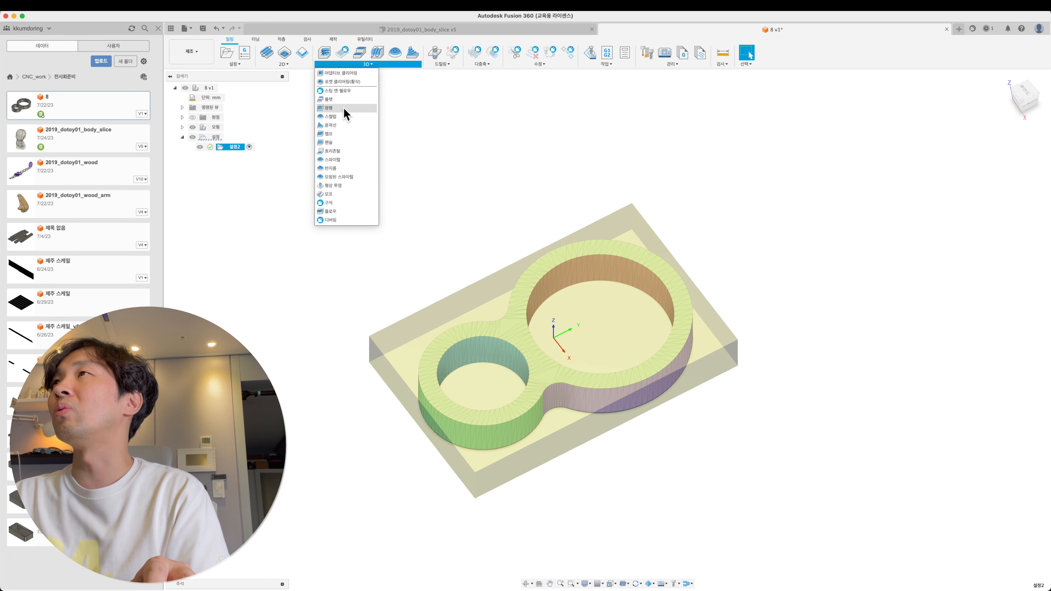
left_click(344, 114)
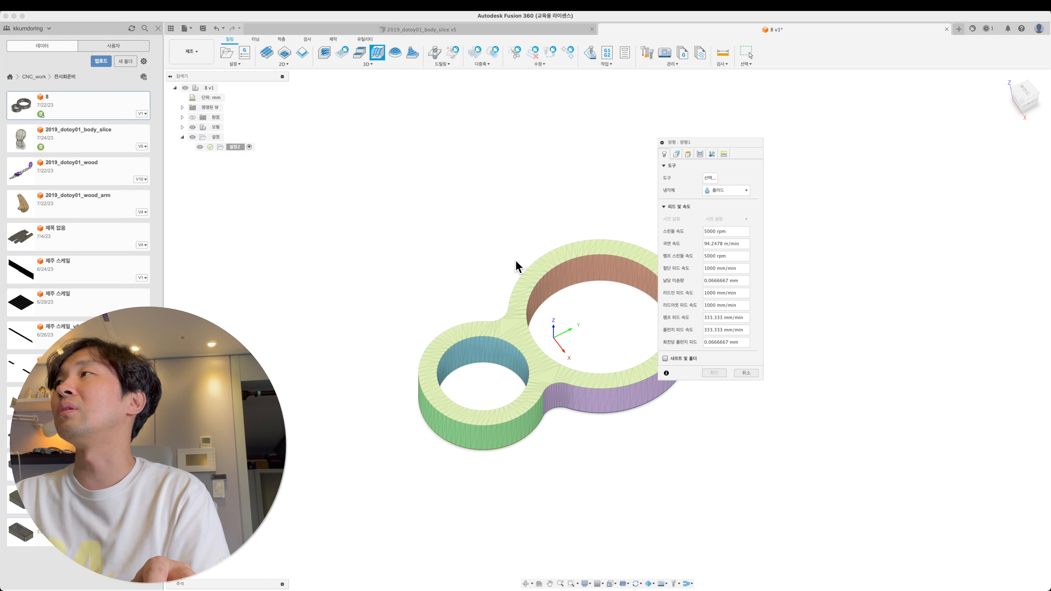
left_click(709, 178)
left_click(352, 195)
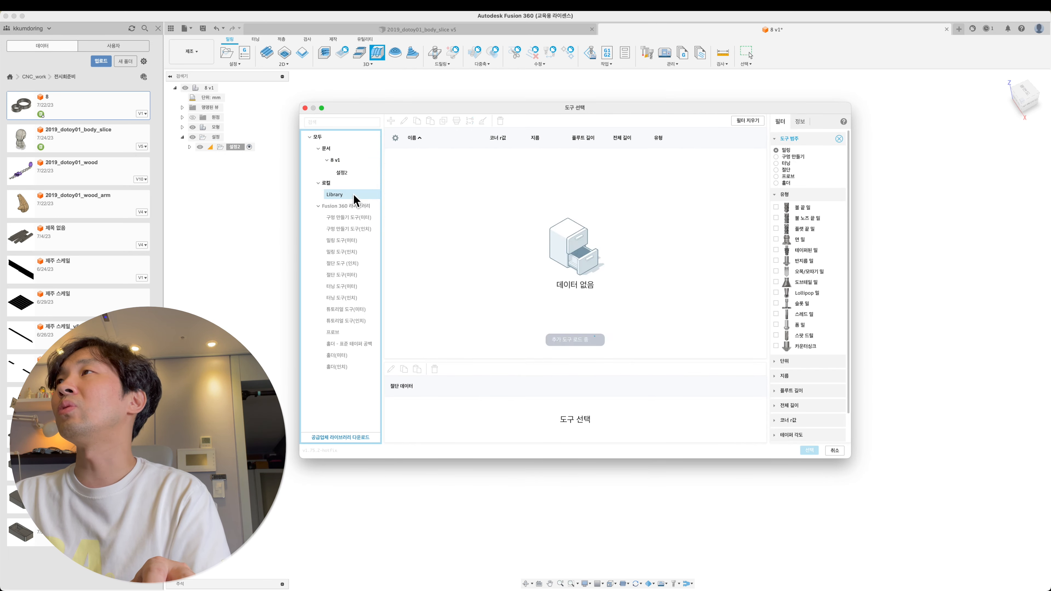
double_click(426, 167)
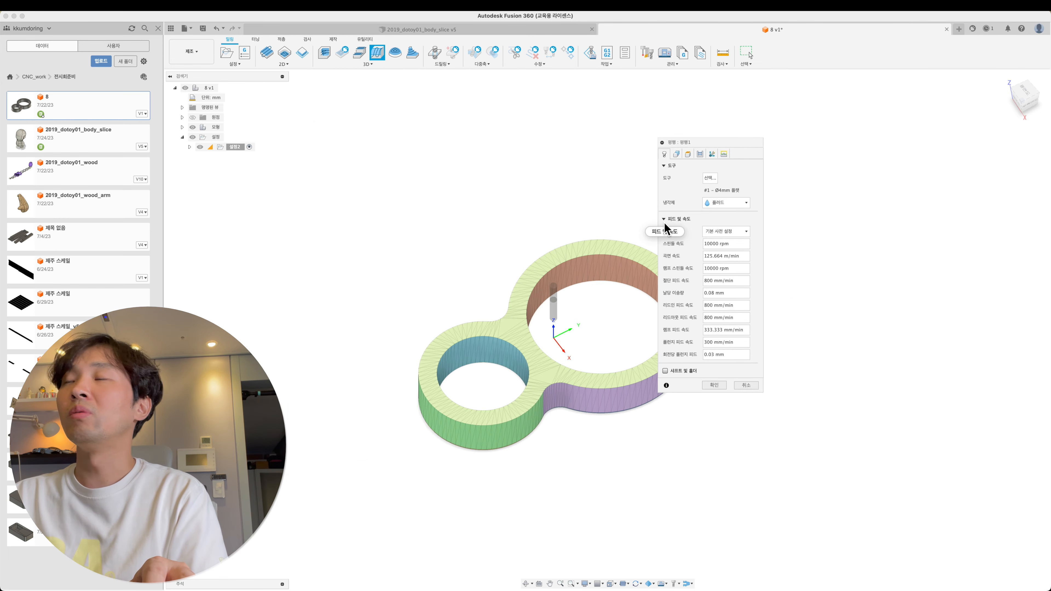
left_click(676, 154)
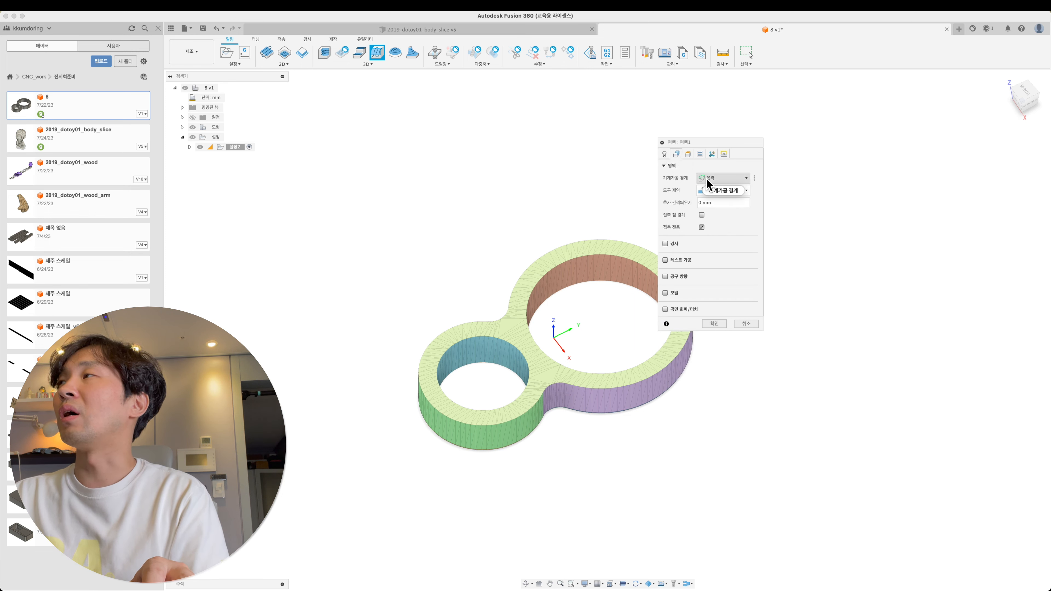
left_click(714, 324)
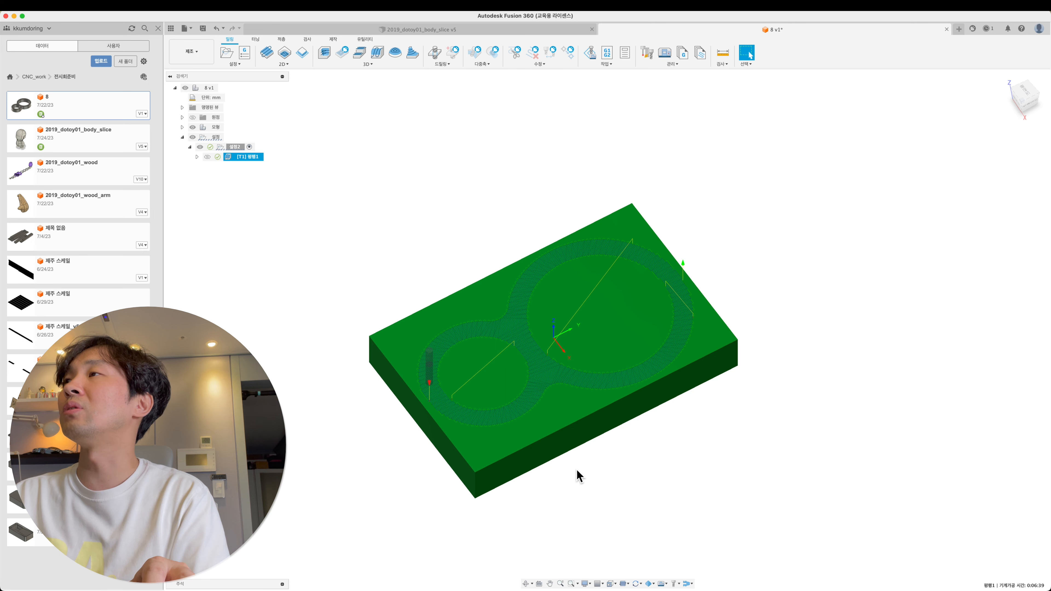
mouse_move(447, 373)
middle_mouse_down("shift")
mouse_move(443, 351)
mouse_move(447, 363)
middle_mouse_up("shift")
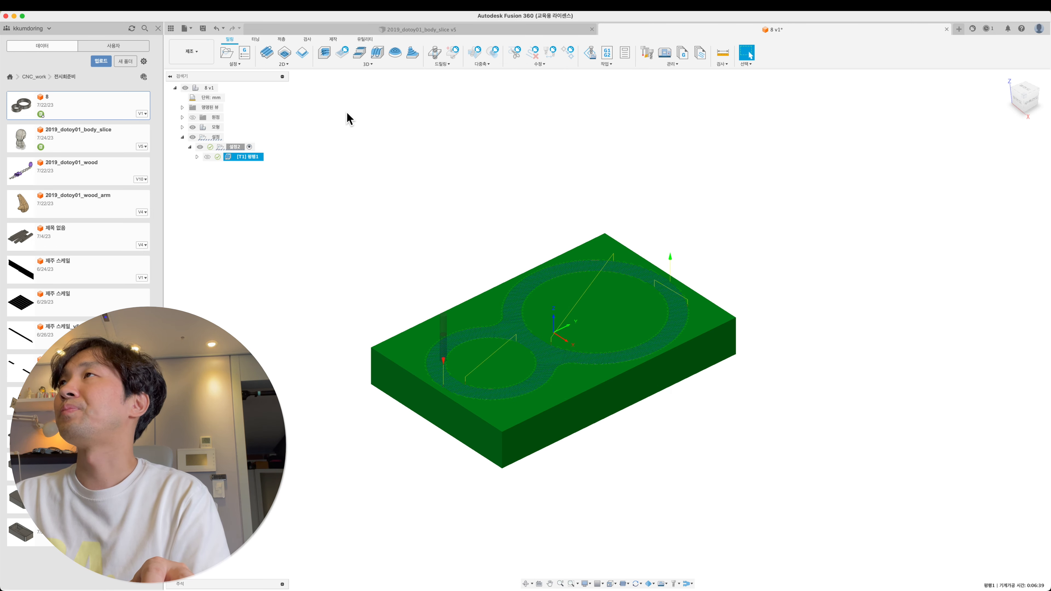
- Start a 2D Contour operation with tool #1 (Ø4 mm) and use the mesh body's silhouette as its contour selection
left_click(290, 64)
left_click(303, 53)
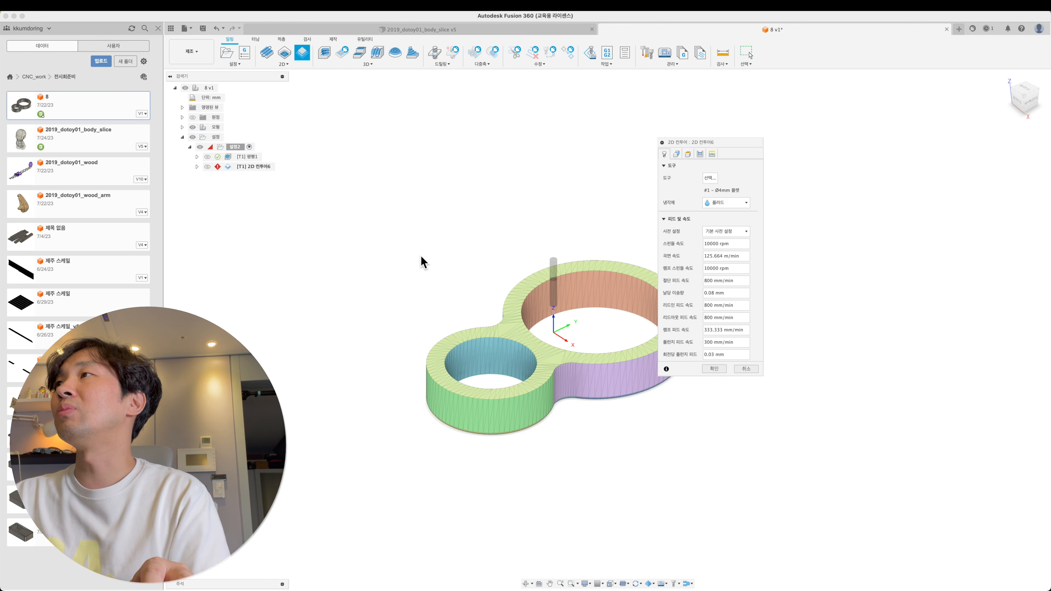
left_click(676, 154)
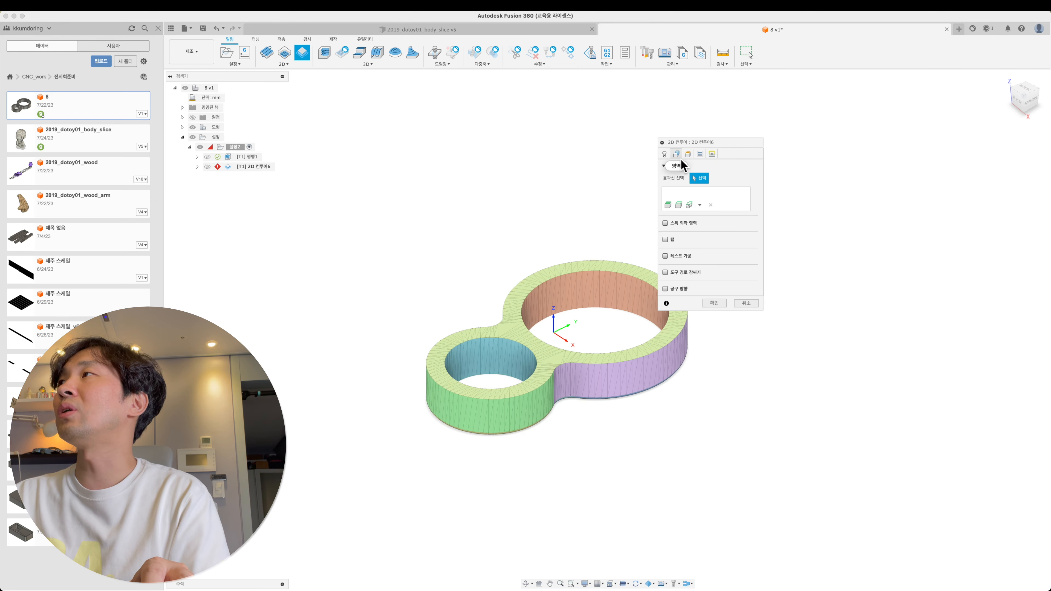
left_click(689, 204)
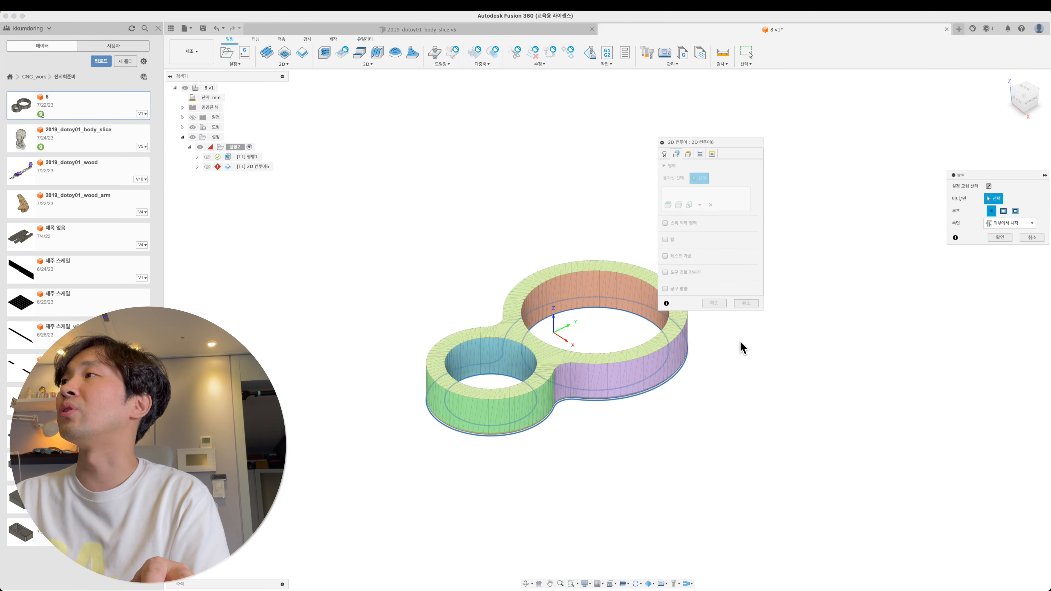
left_click(1000, 238)
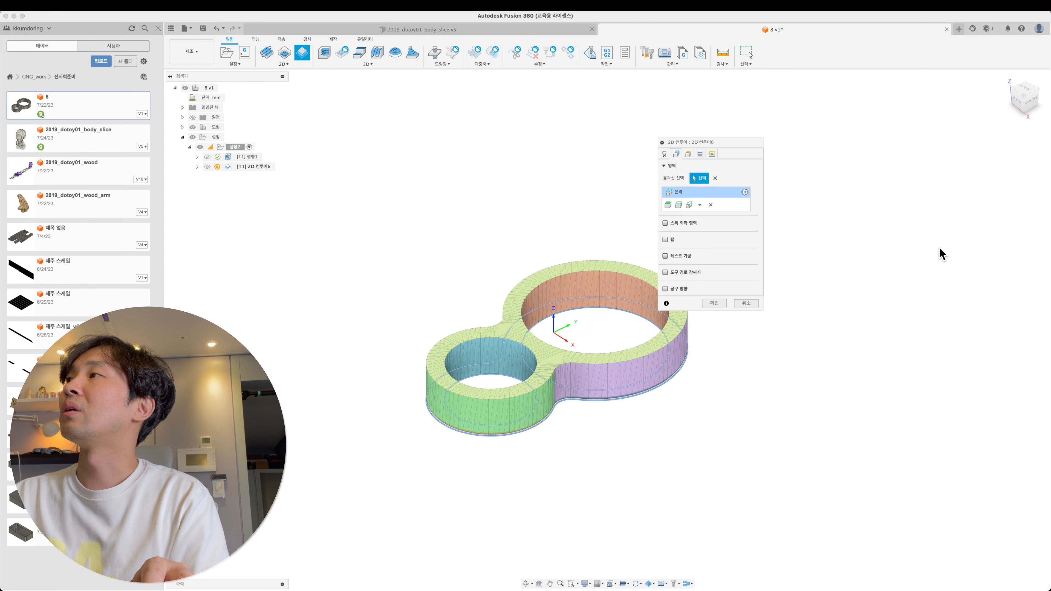
- Offset the contour's bottom height -0.1 mm from the stock bottom, enable multiple depths, and generate the toolpath
left_click(688, 154)
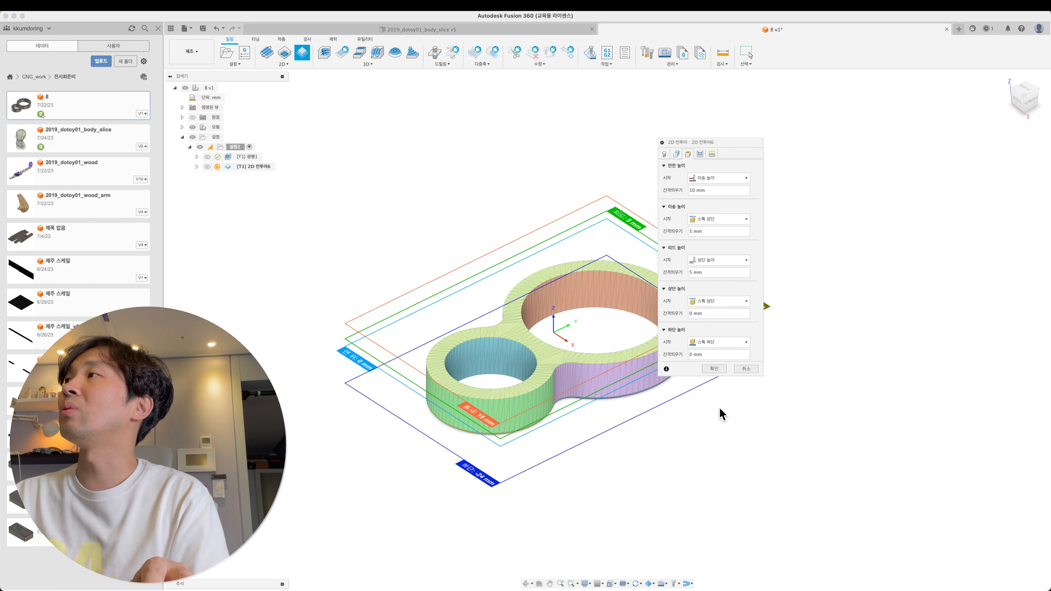
type("-0.1")
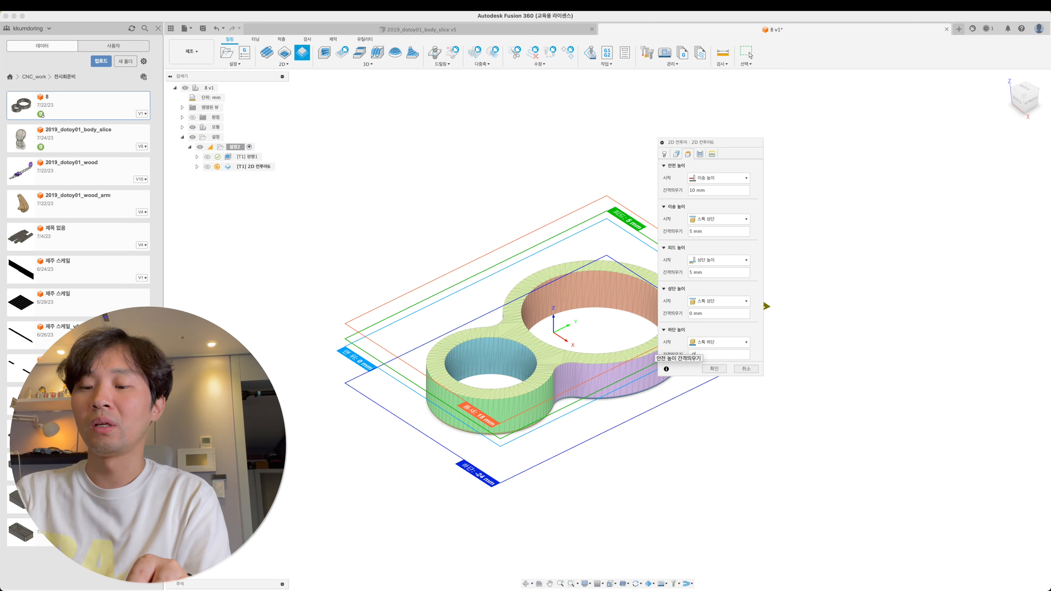
key("Tab")
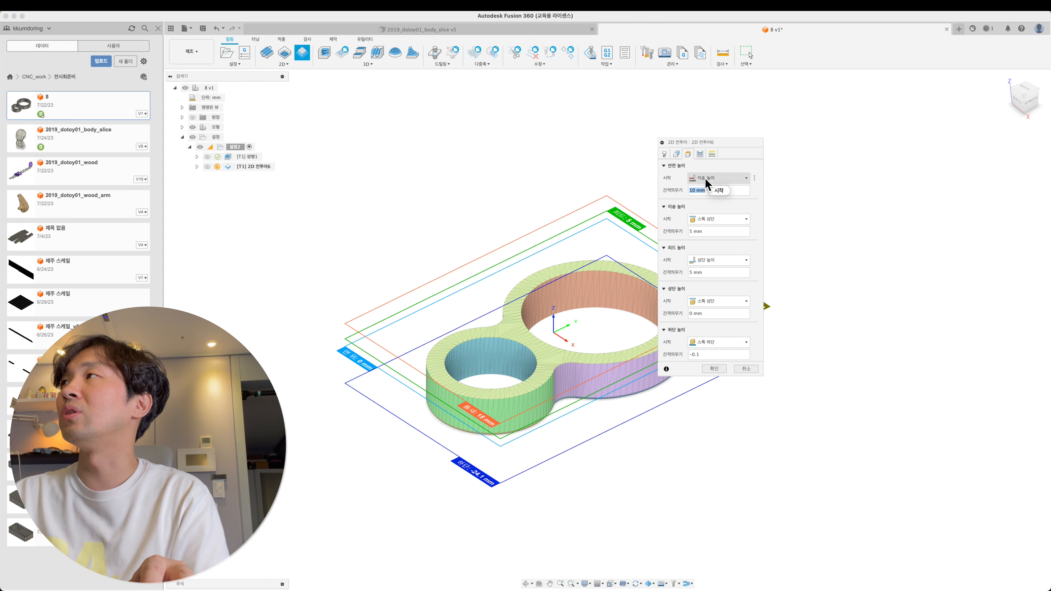
left_click(699, 154)
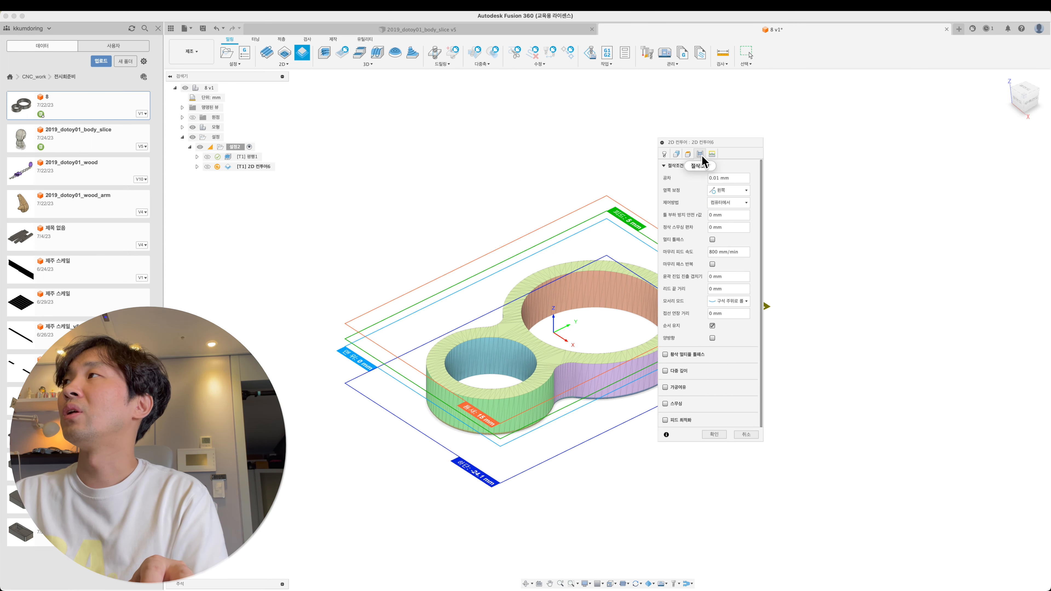
left_click(666, 370)
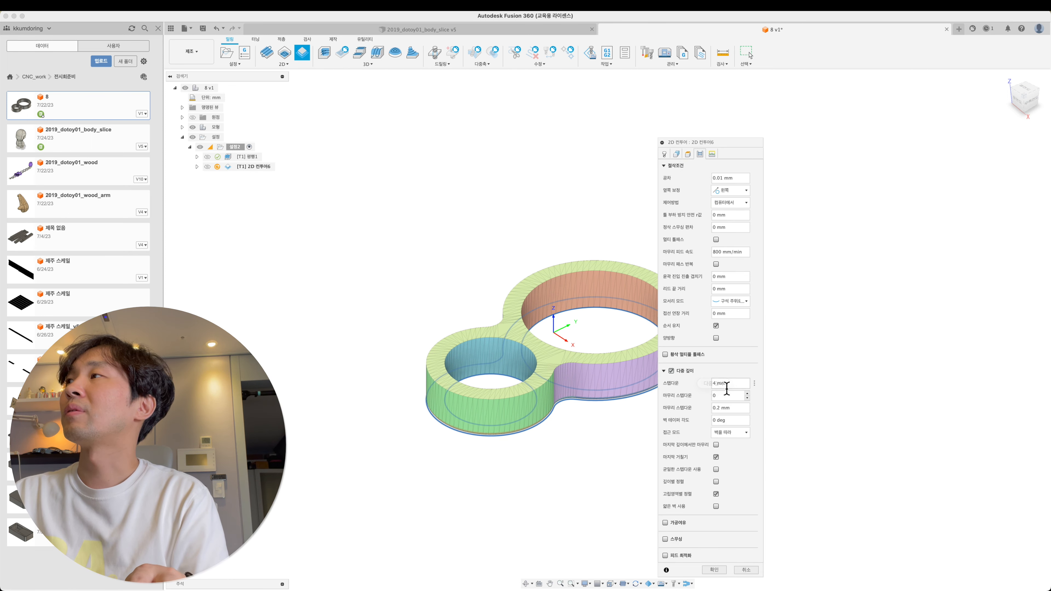
left_click(715, 570)
- Examine the generated 2D Contour and Parallel toolpaths together on the stock
middle_click_drag(640, 443, 634, 469, "shift")
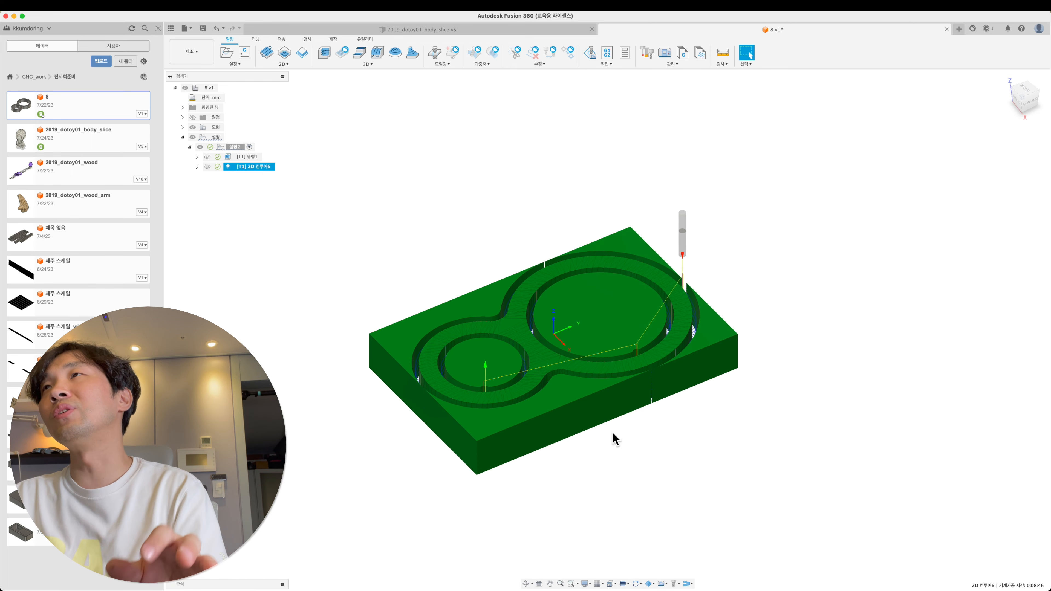
left_click(258, 158)
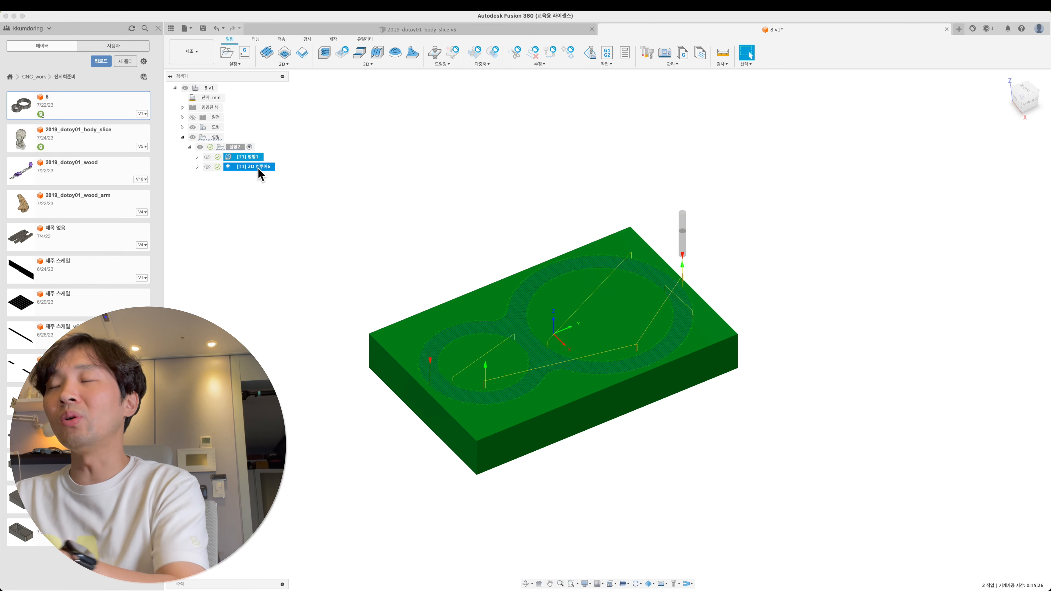
left_click(260, 196)
- Switch to the Design workspace and hide the sketch on the figure-eight body with closed pockets
left_click(192, 52)
left_click(206, 71)
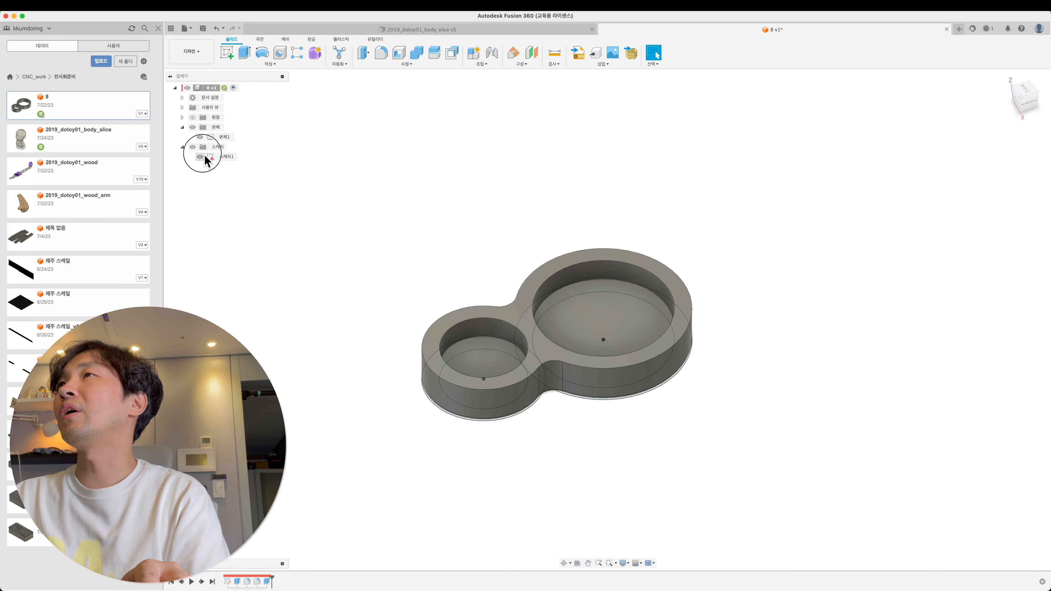
left_click(202, 156)
middle_click_drag(352, 331, 369, 370, "shift")
scroll(352, 329, "up", 5)
middle_click_drag(369, 370, 273, 351)
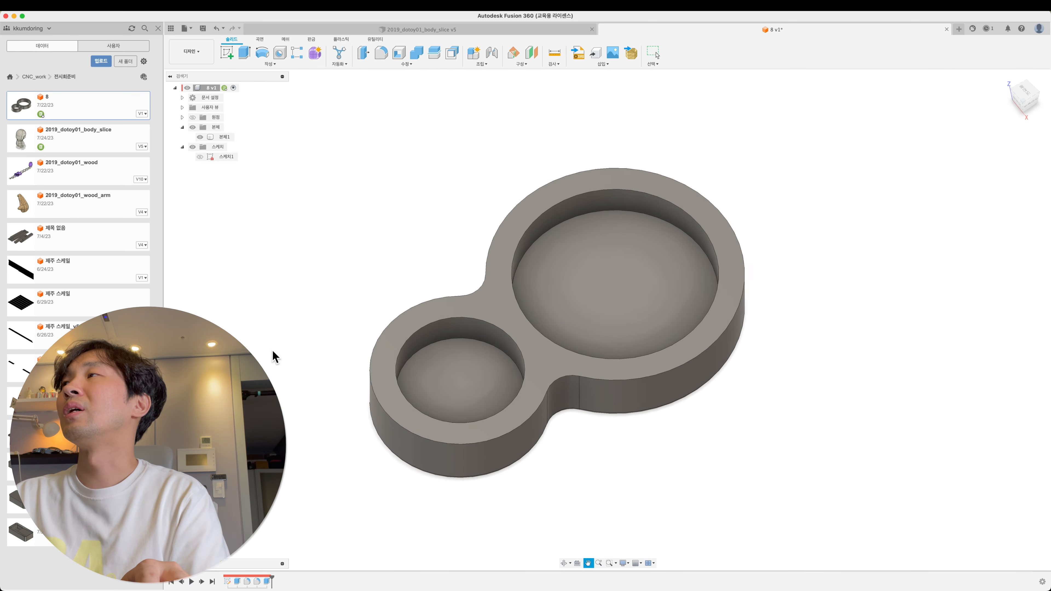
key("Escape")
left_click(375, 379)
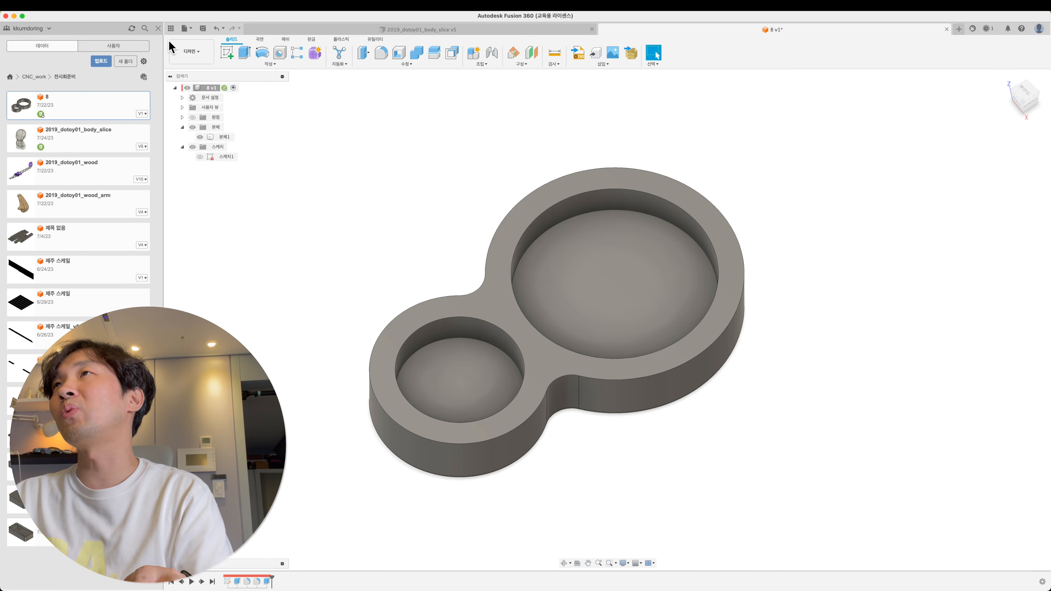
left_click(191, 51)
left_click(197, 144)
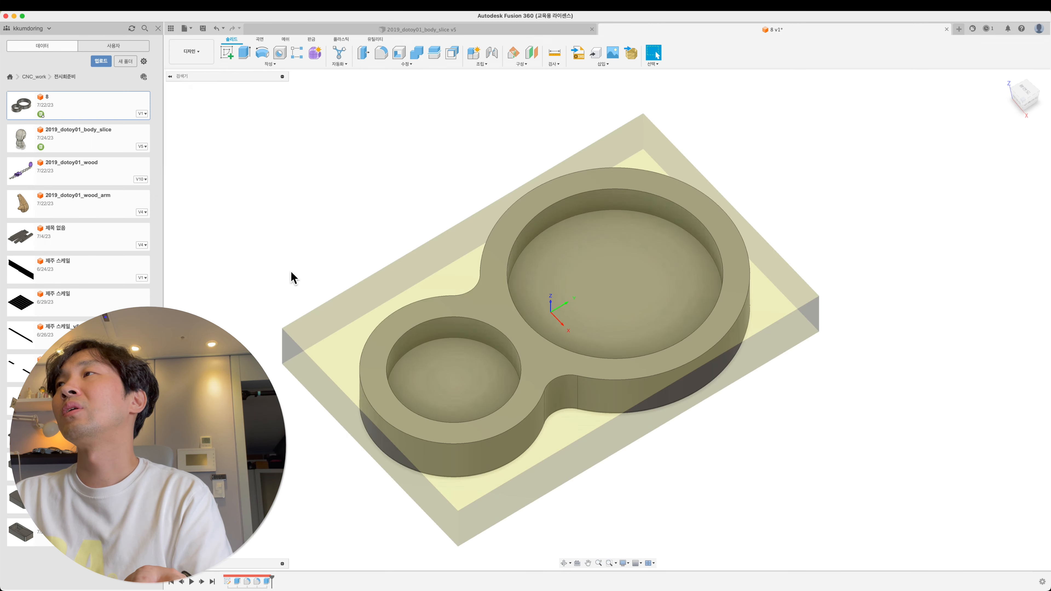
middle_click_drag(385, 293, 367, 267, "shift")
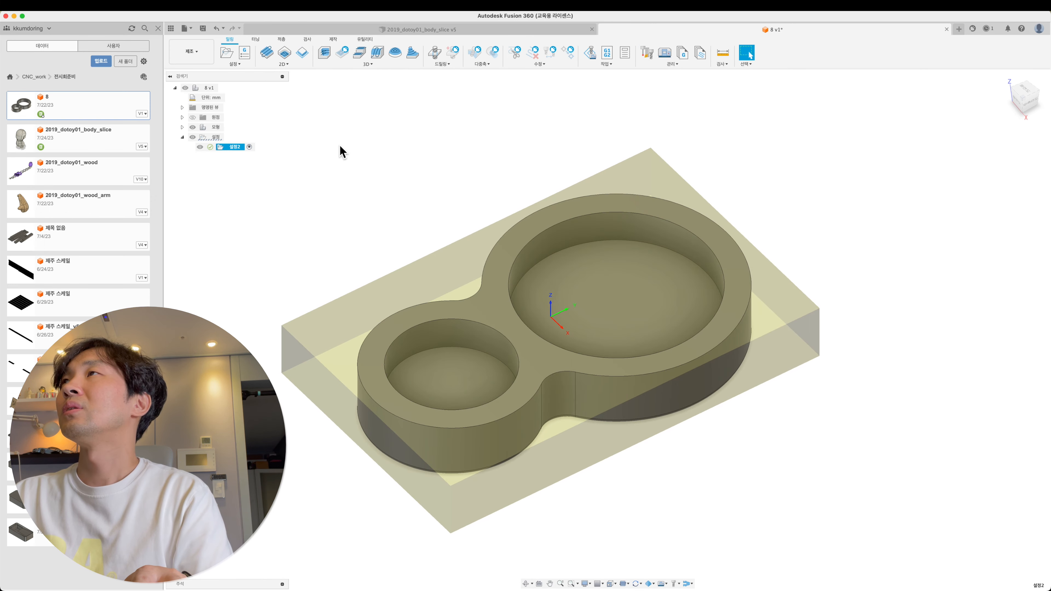
left_click(349, 64)
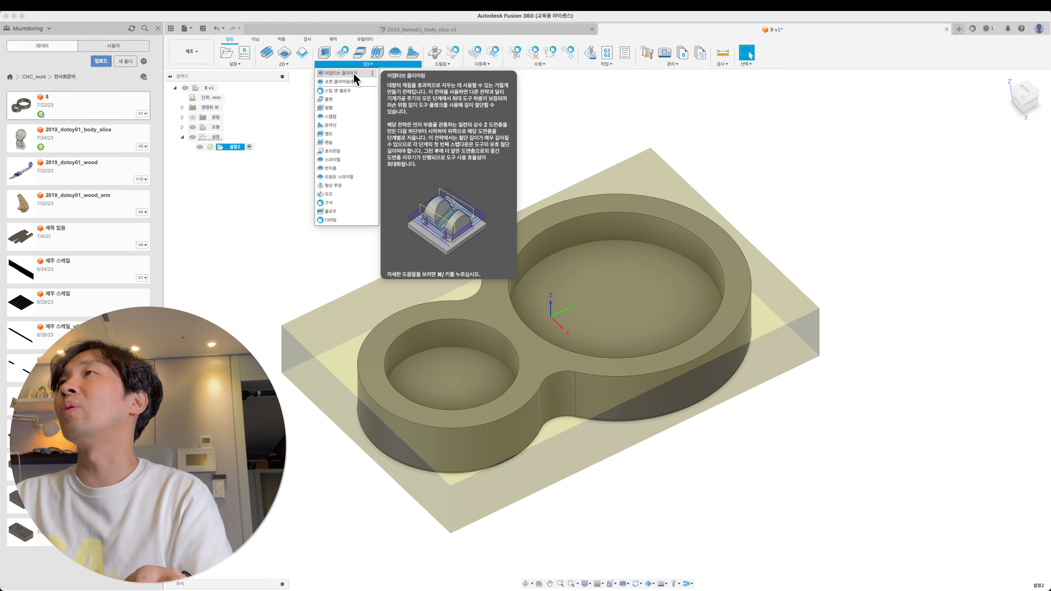
left_click(340, 74)
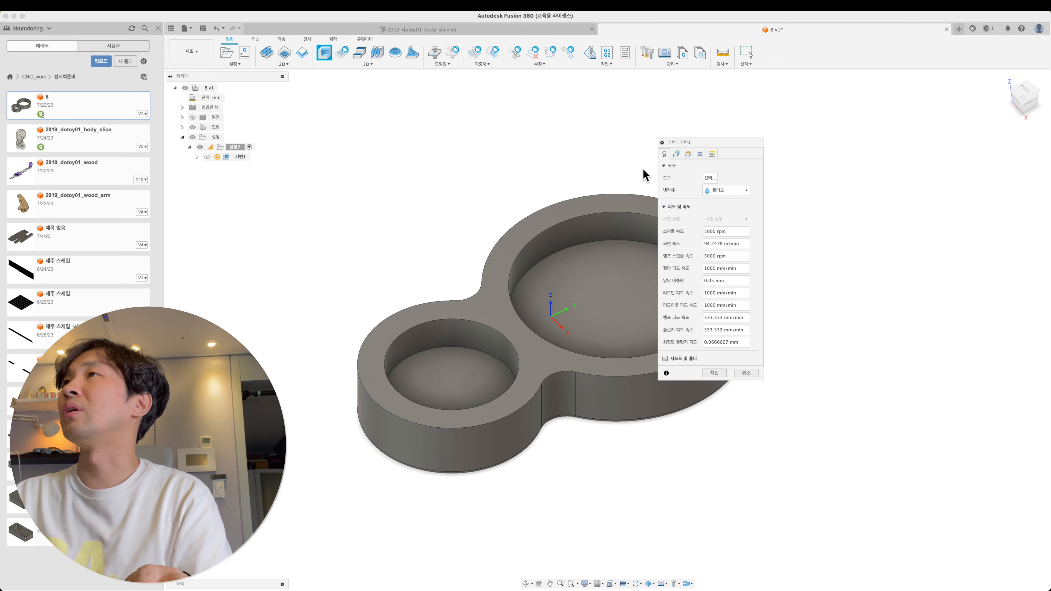
key("Escape")
left_click(191, 51)
left_click(196, 85)
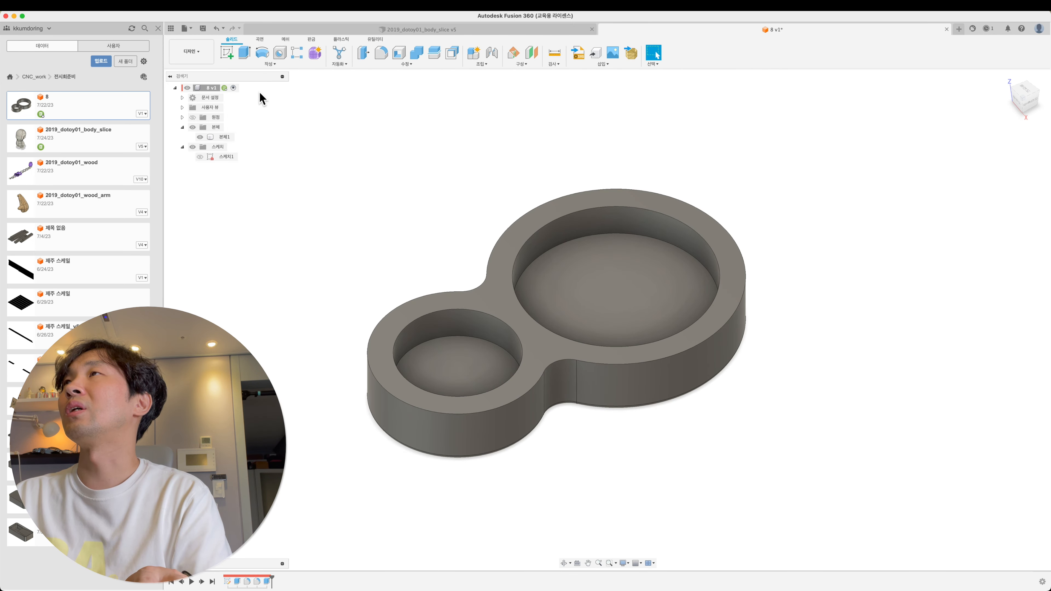
- Create a 2D Pocket operation for both pockets in the Manufacture workspace and delete the 3D Pocket operation below it
left_click(191, 52)
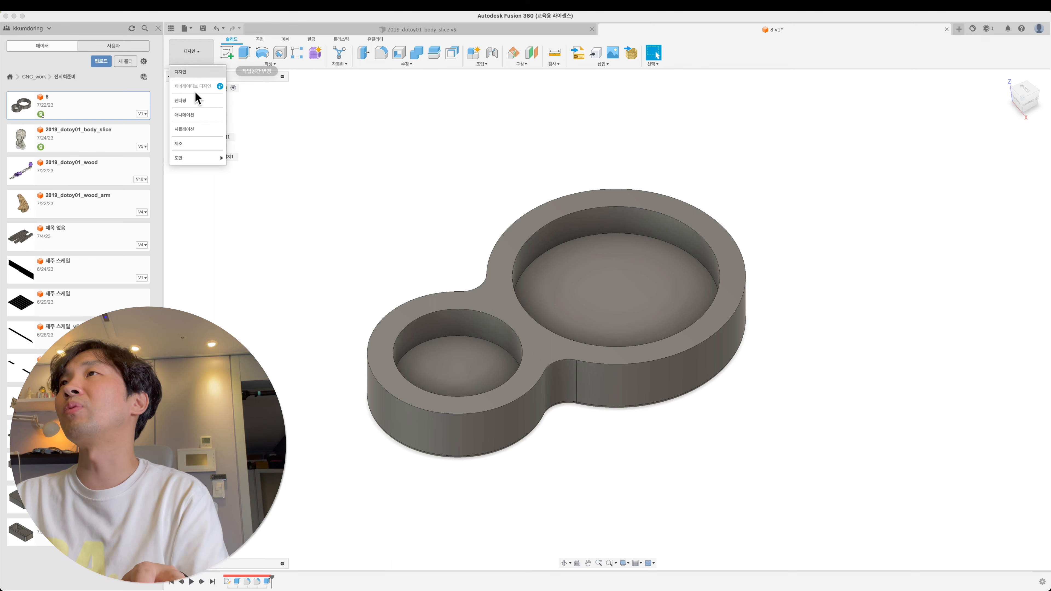
left_click(199, 144)
left_click(284, 64)
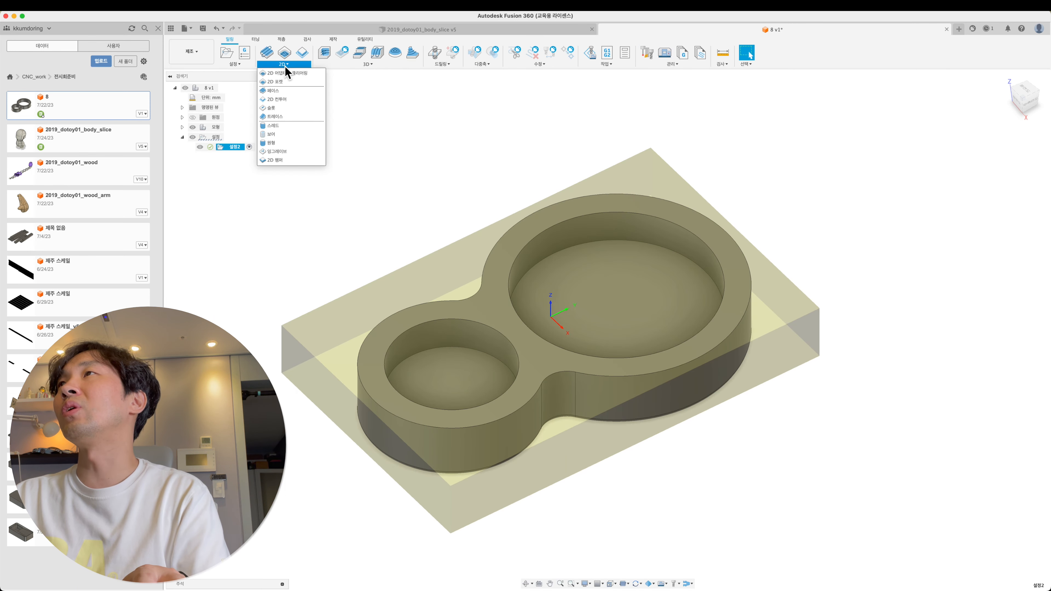
left_click(284, 83)
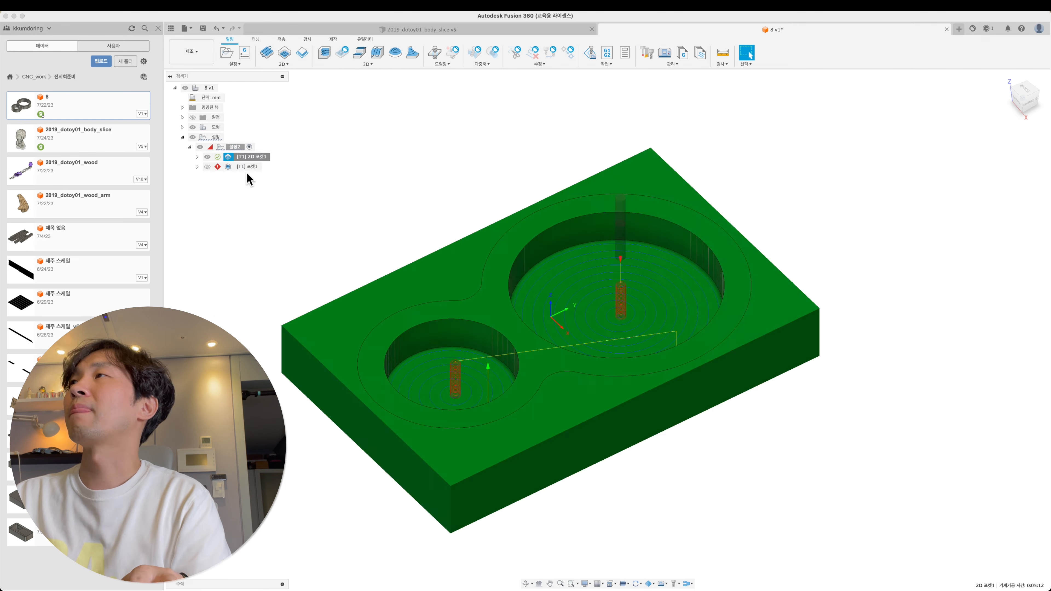
left_click(248, 166)
key("Delete")
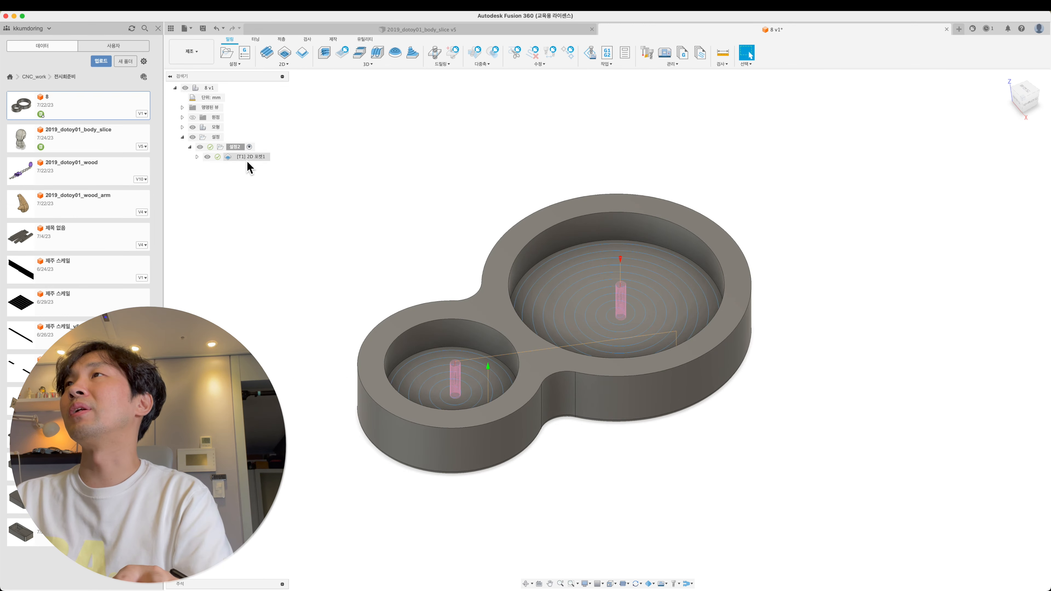
- Edit the 2D Pocket operation to use Plunge as its ramp type and regenerate the toolpath
left_click(248, 158)
right_click(249, 159)
left_click(274, 168)
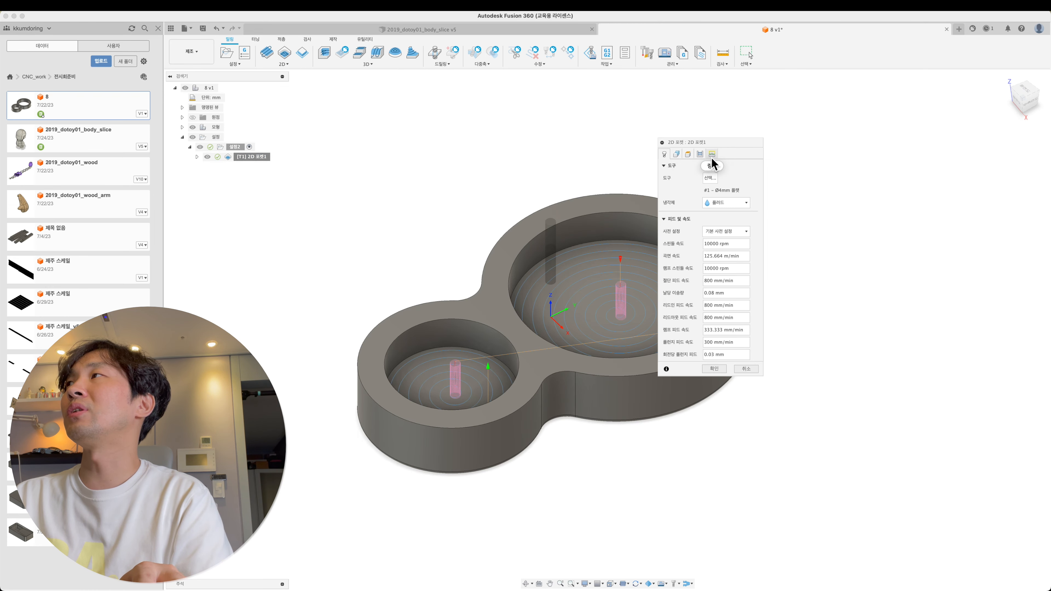
left_click(711, 160)
left_click(746, 384)
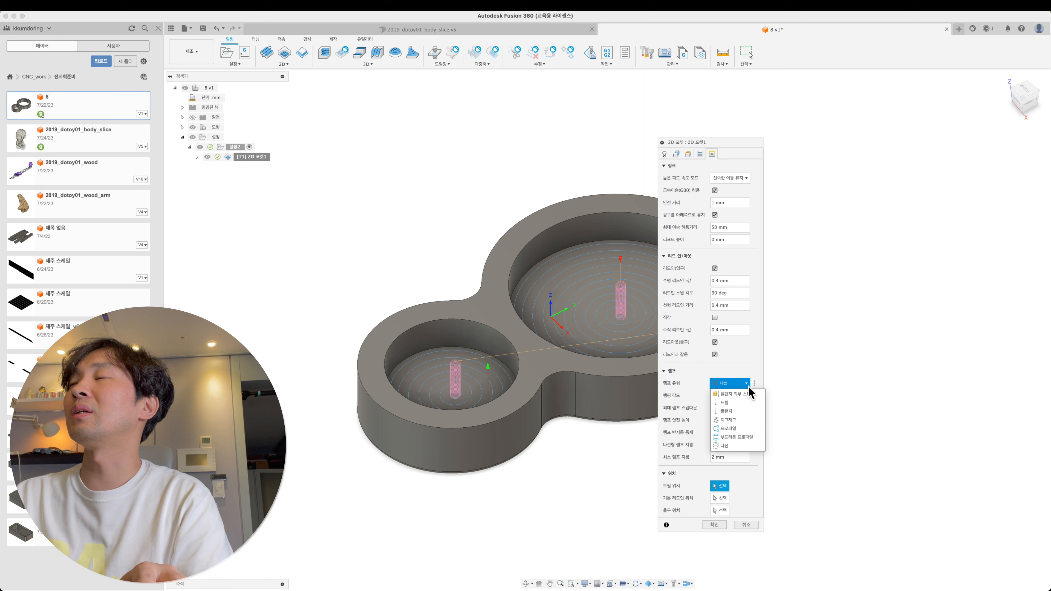
left_click(743, 410)
left_click(720, 524)
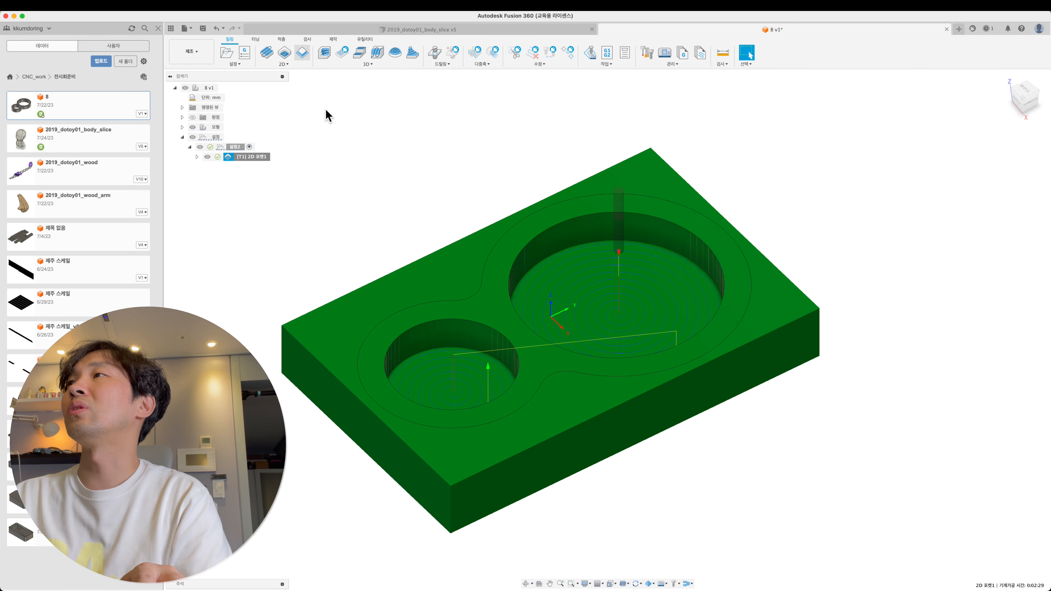
- Create a 2D Contour around the body's bottom outer edge with the bottom height offset -0.1 mm from the stock bottom
left_click(463, 474)
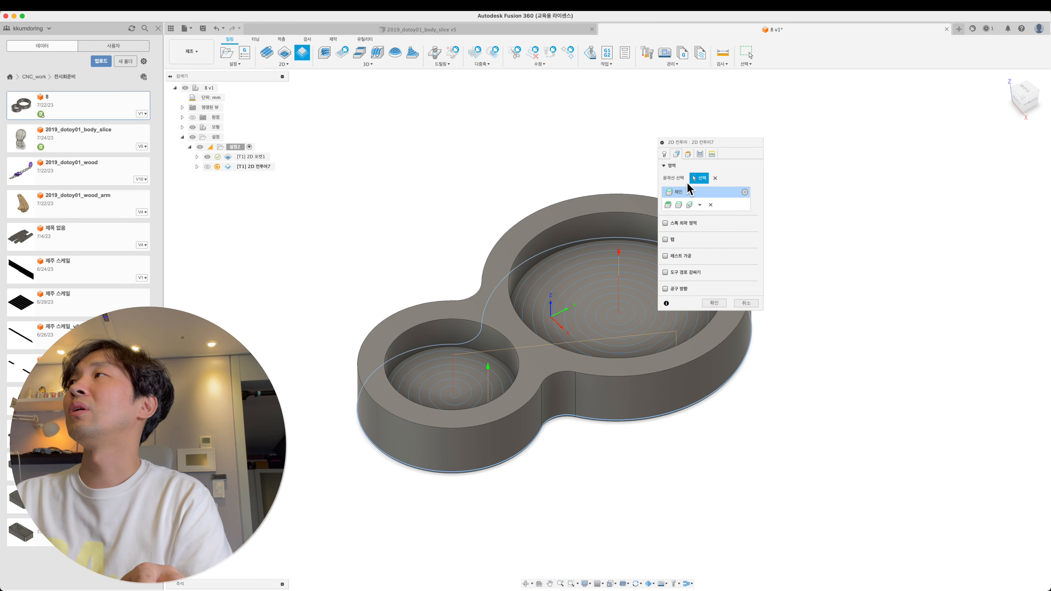
left_click(687, 155)
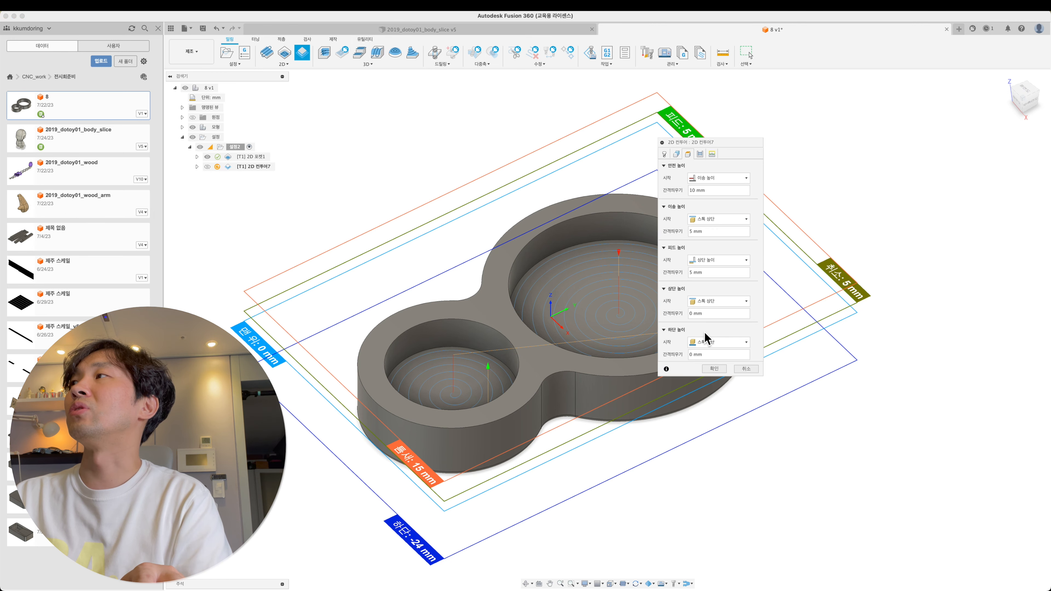
left_click(717, 354)
type("-0.1")
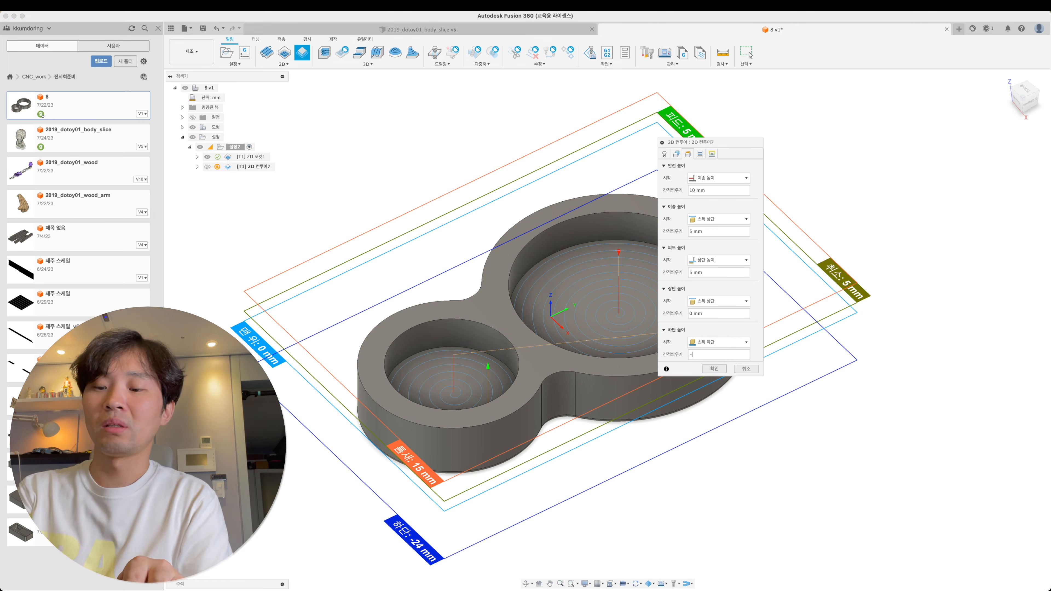
left_click(754, 354)
left_click(769, 406)
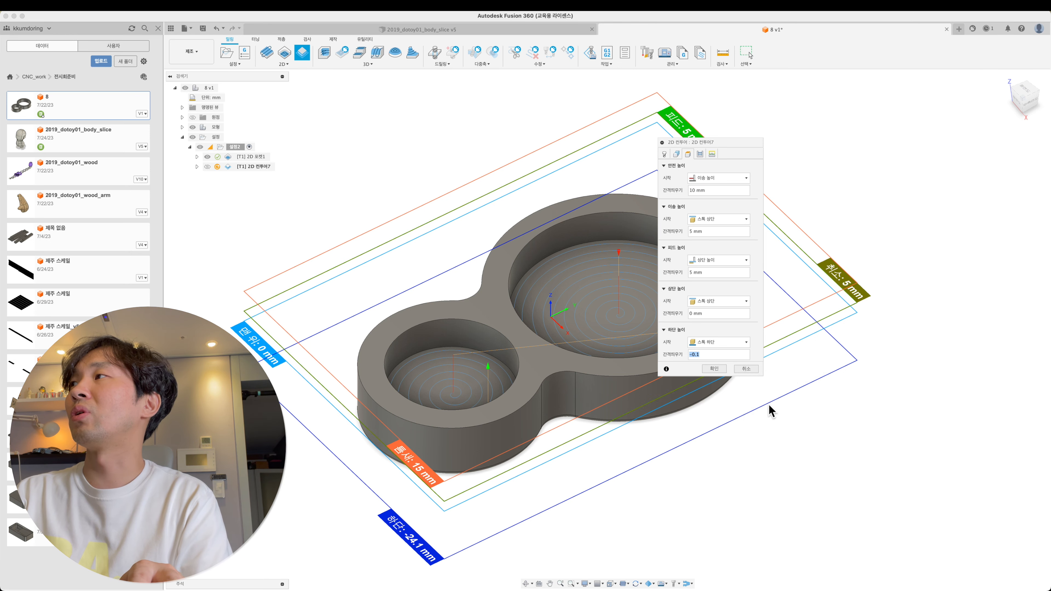
left_click(721, 372)
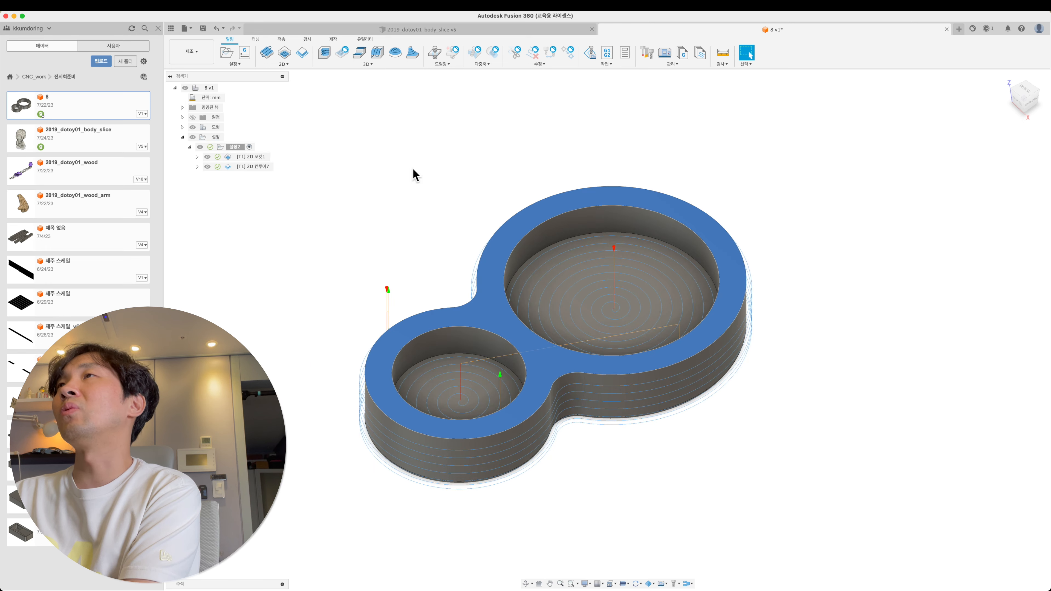
- Switch to the Design workspace and tessellate the figure-eight solid body into a mesh body
left_click(191, 51)
left_click(199, 81)
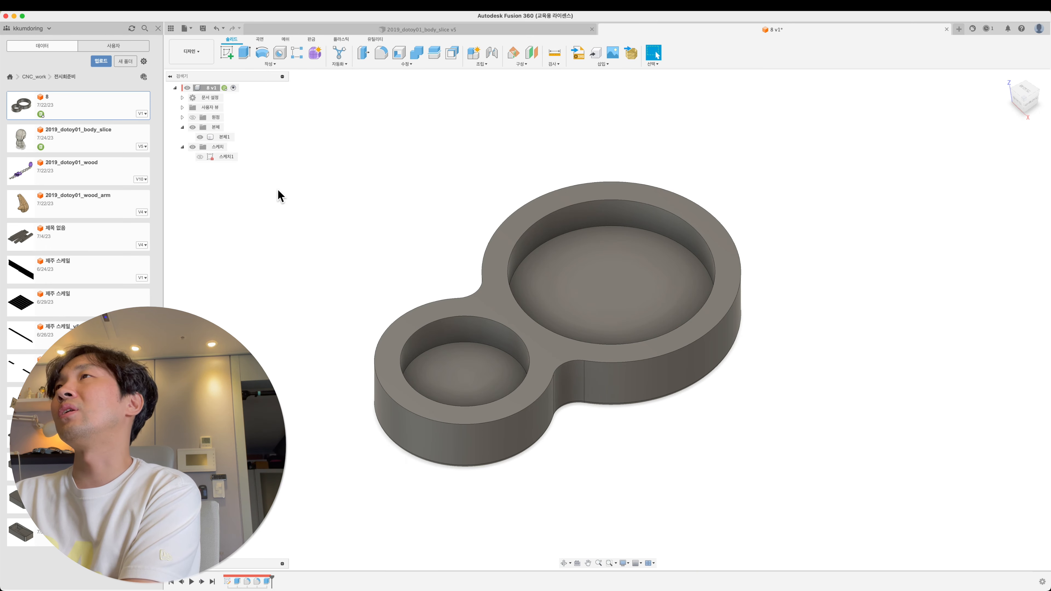
left_click(285, 40)
left_click(249, 52)
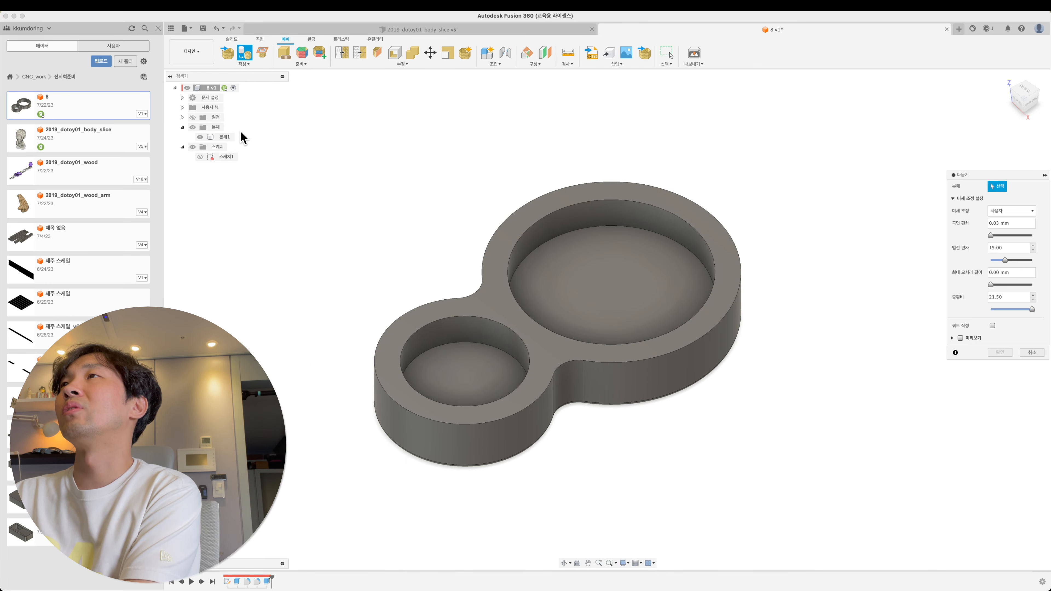
left_click(226, 136)
left_click(1002, 362)
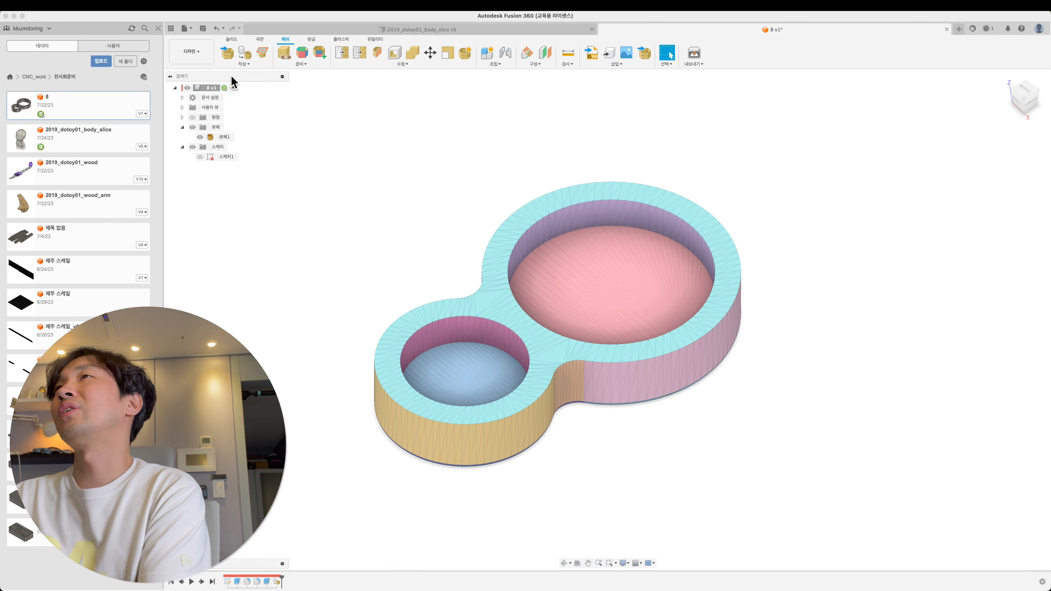
- Return to the Manufacture workspace and edit the setup to use the mesh body as its model
left_click(202, 61)
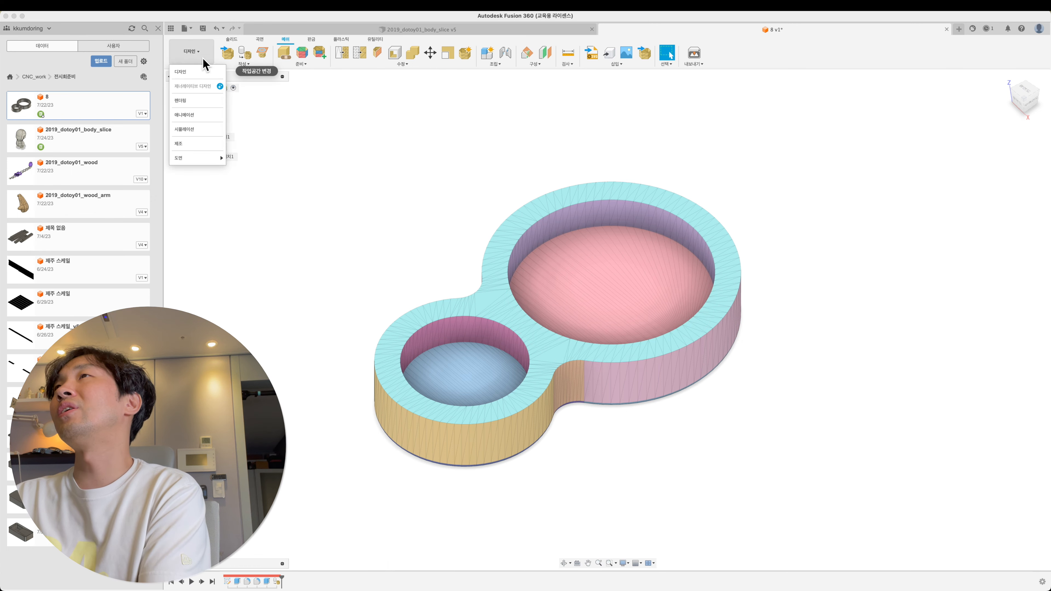
left_click(204, 75)
left_click(196, 62)
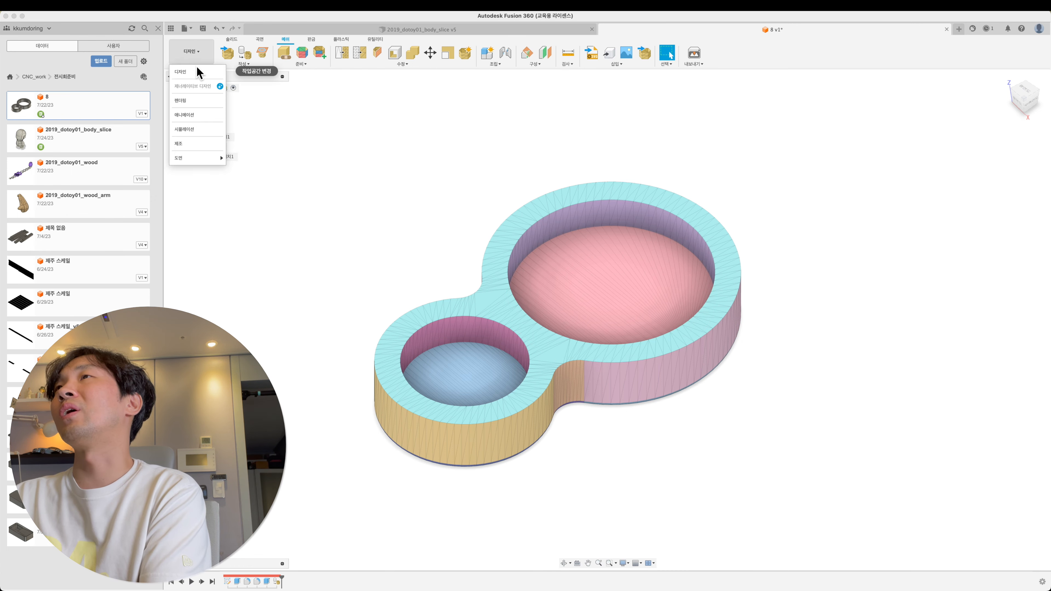
left_click(204, 145)
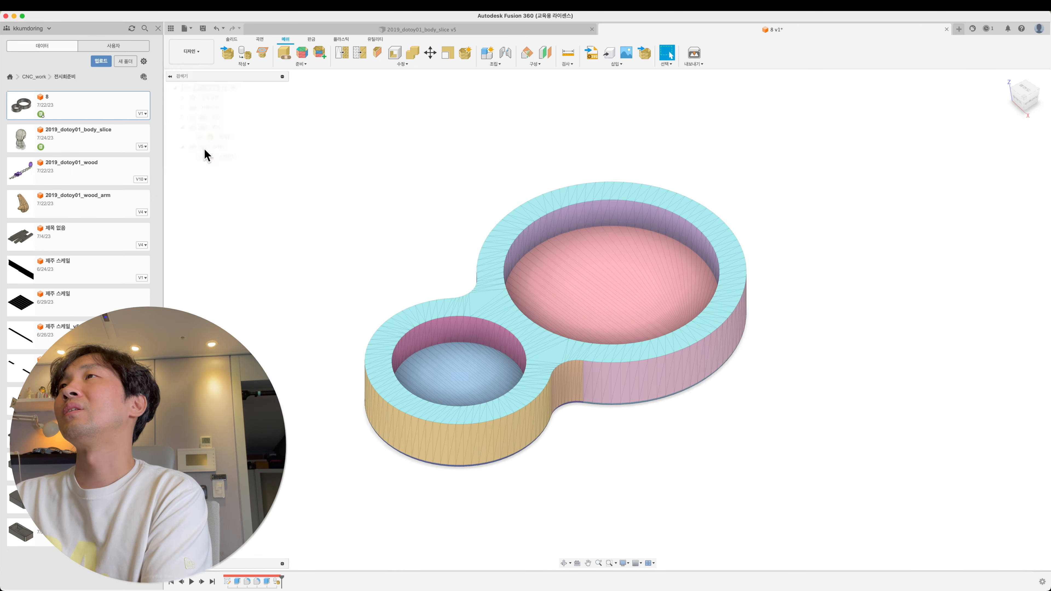
right_click(233, 147)
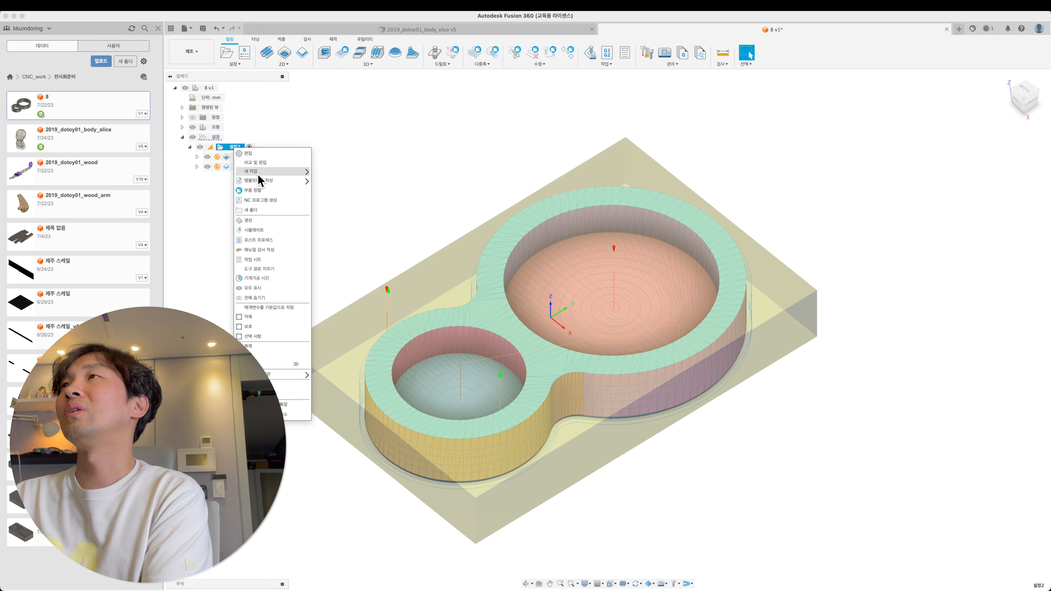
left_click(248, 153)
left_click(576, 307)
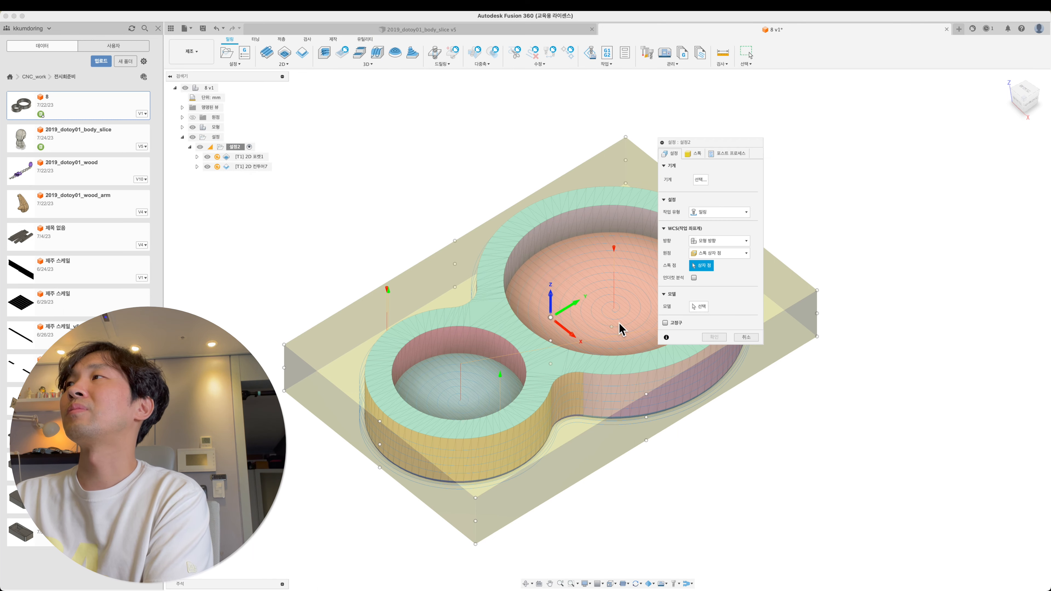
left_click(703, 311)
left_click(700, 351)
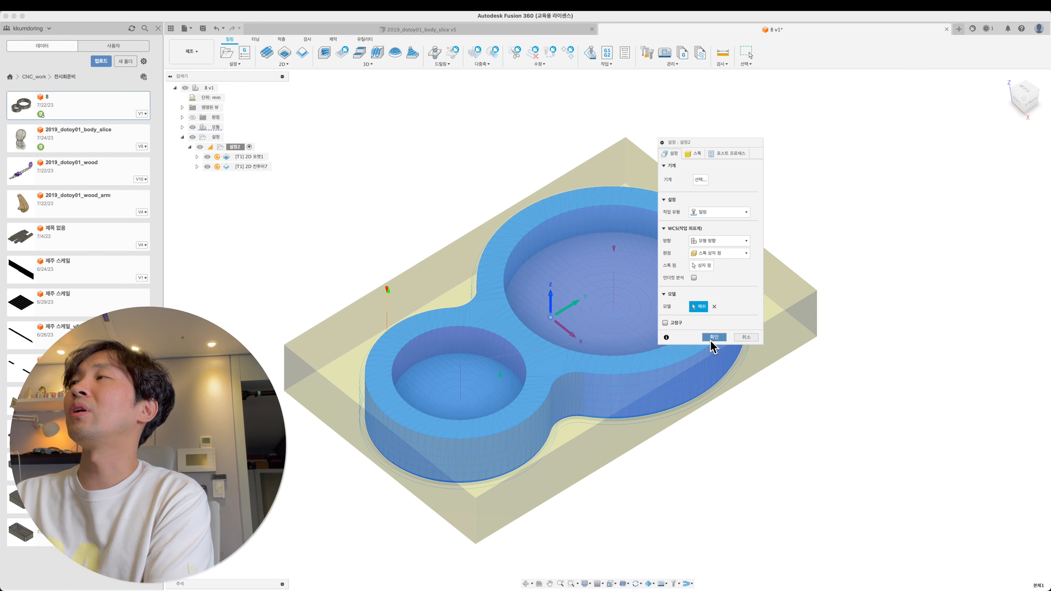
left_click(712, 339)
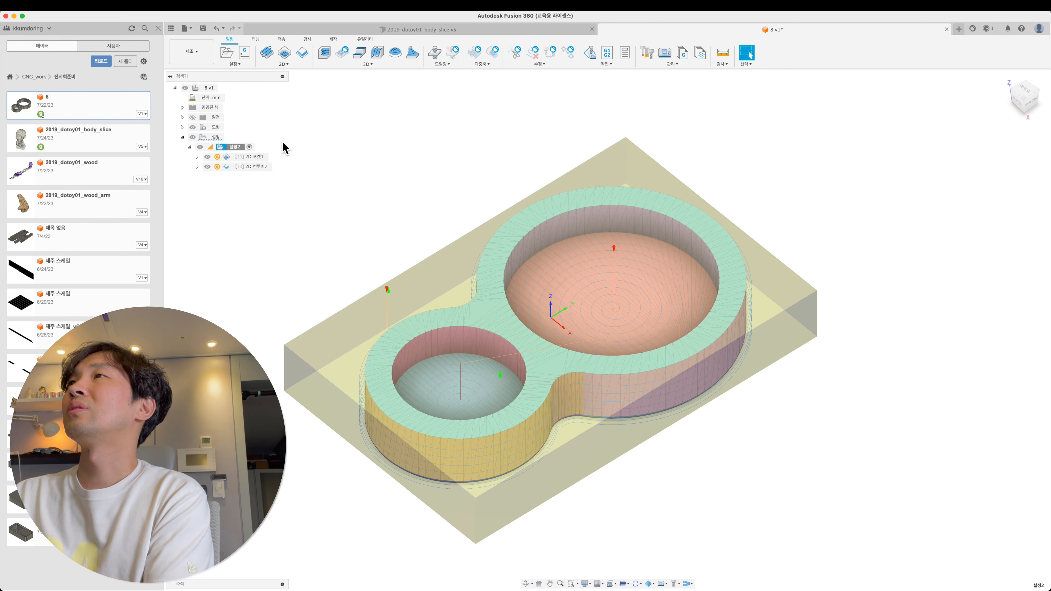
- Try to replace the 2D Pocket operation's missing pocket selections with geometry from the mesh body
right_click(242, 164)
left_click(313, 184)
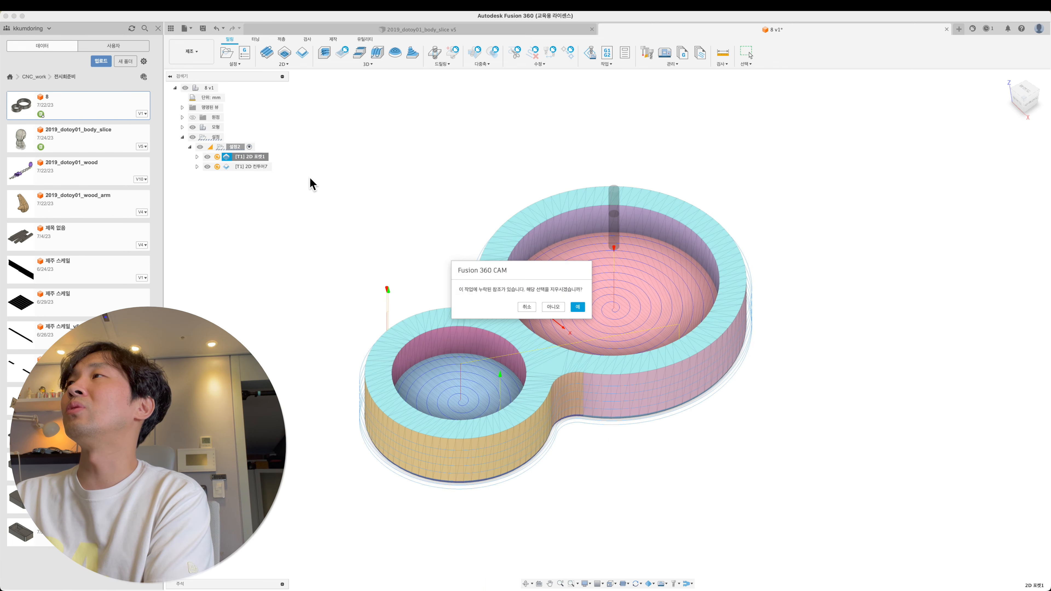
left_click(578, 311)
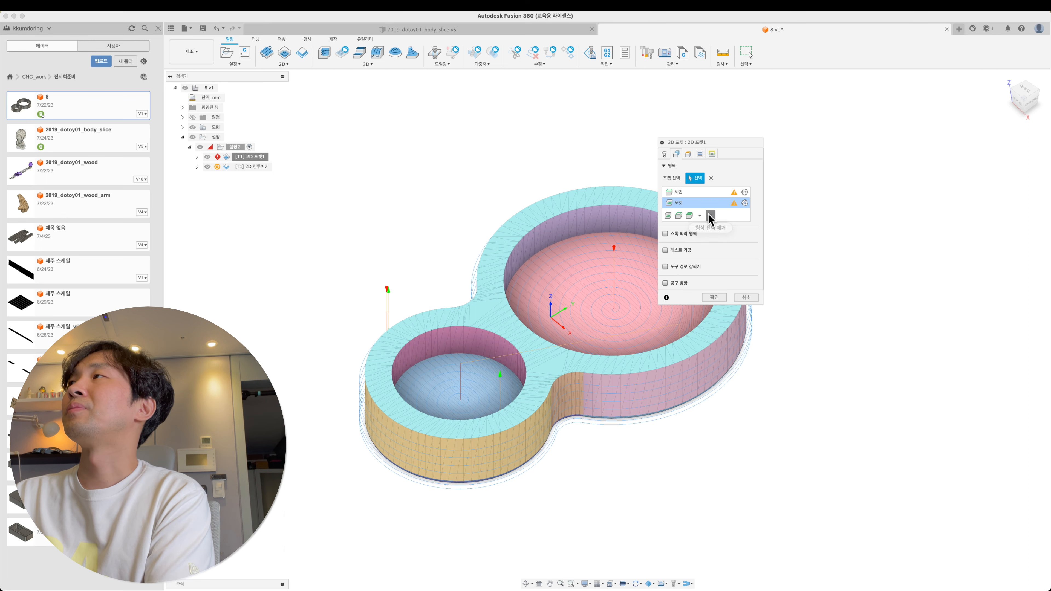
left_click(710, 216)
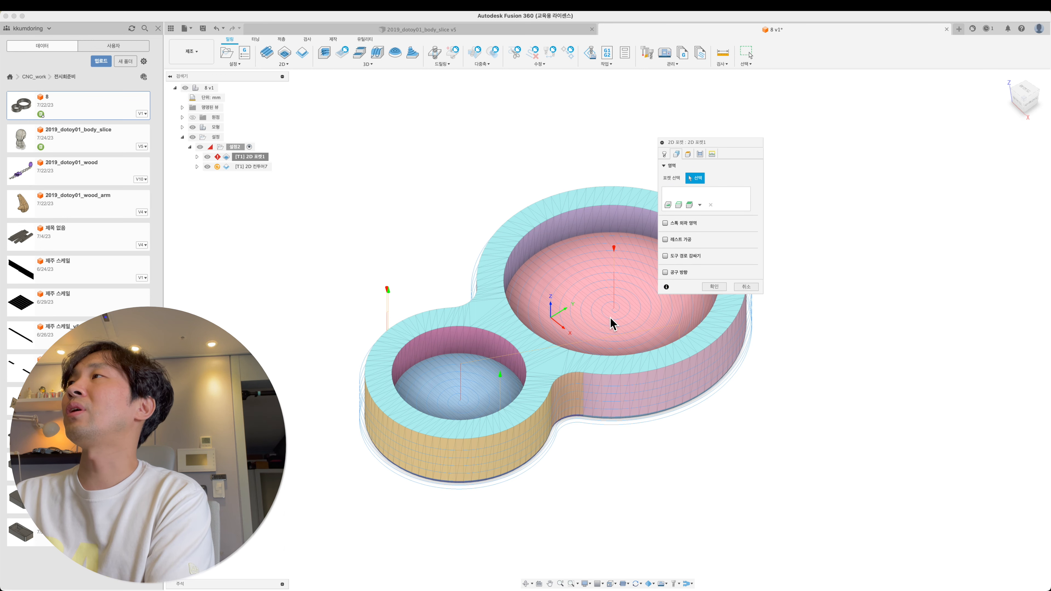
middle_click_drag(587, 322, 507, 327, "shift")
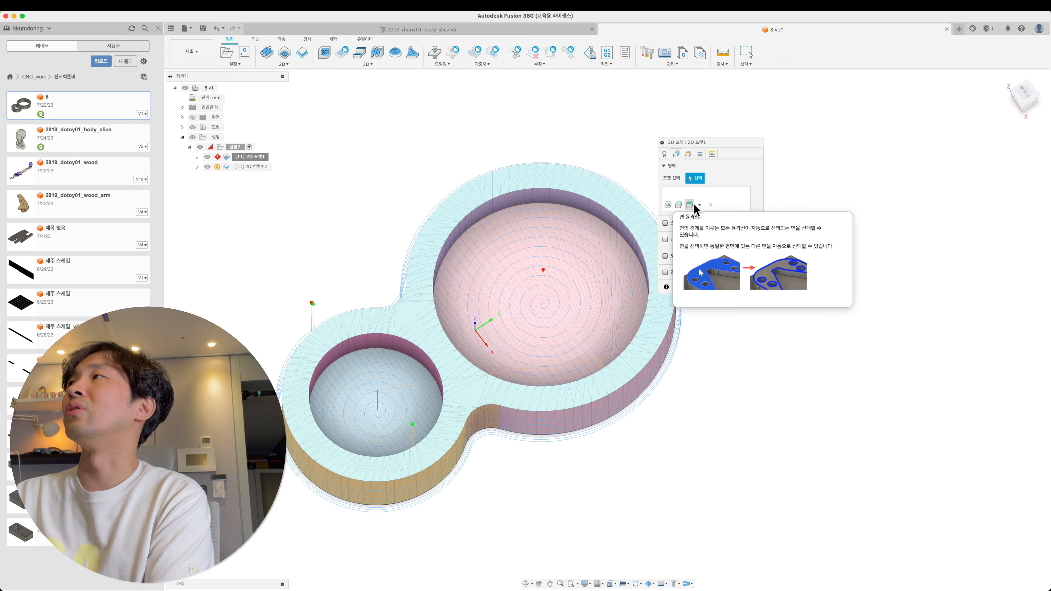
left_click(741, 286)
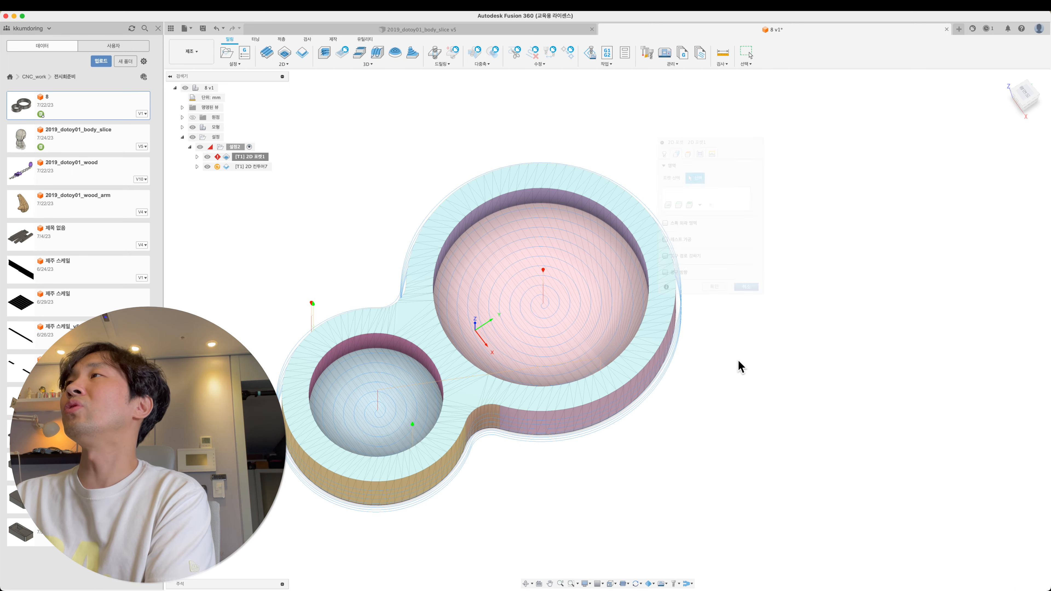
key("Escape")
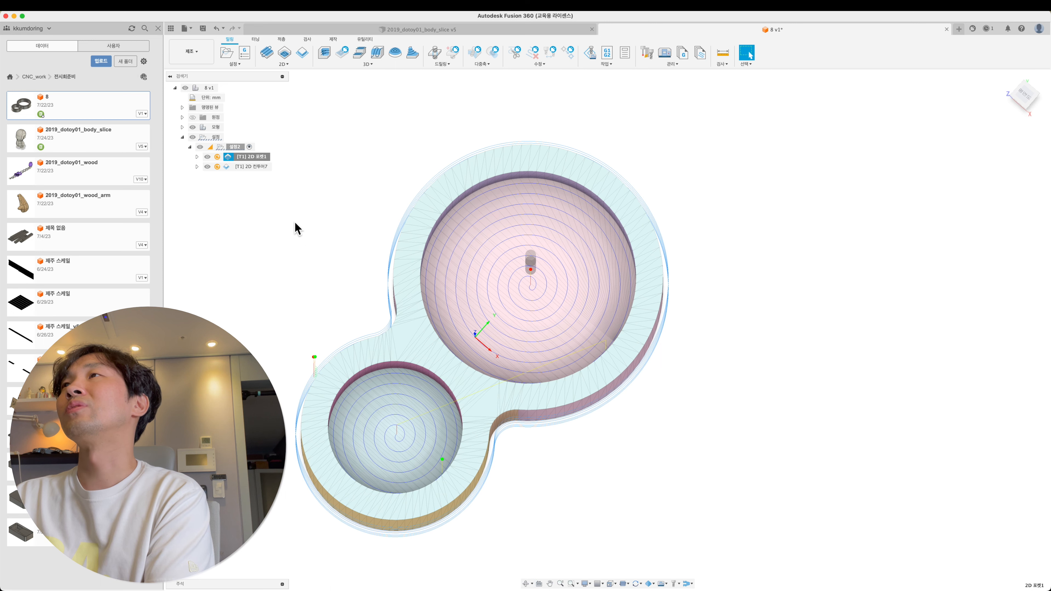
- Switch to the Design workspace and start a new sketch on the origin plane parallel to the mesh body's top face
left_click(172, 56)
left_click(189, 77)
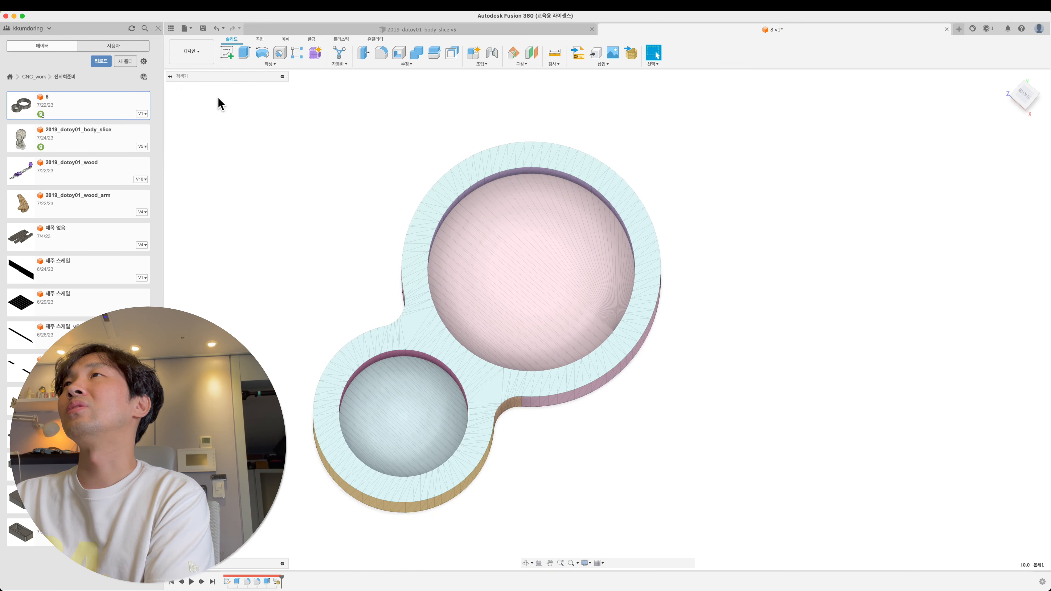
left_click(227, 52)
left_click(587, 462)
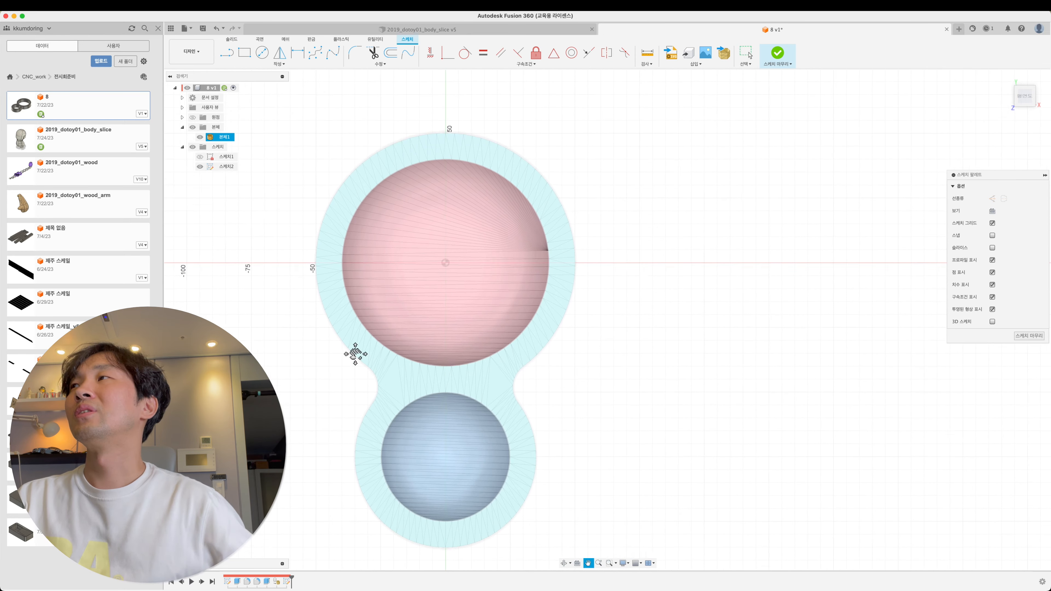
- Sketch a circle centred on the origin that follows the edge of the large round pocket
key("c")
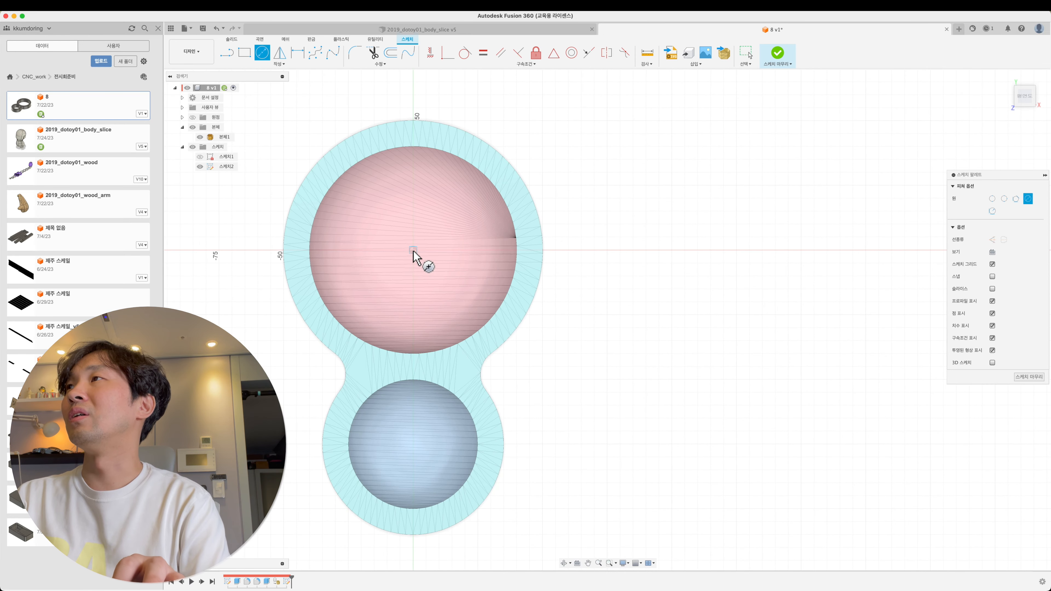
left_click(413, 250)
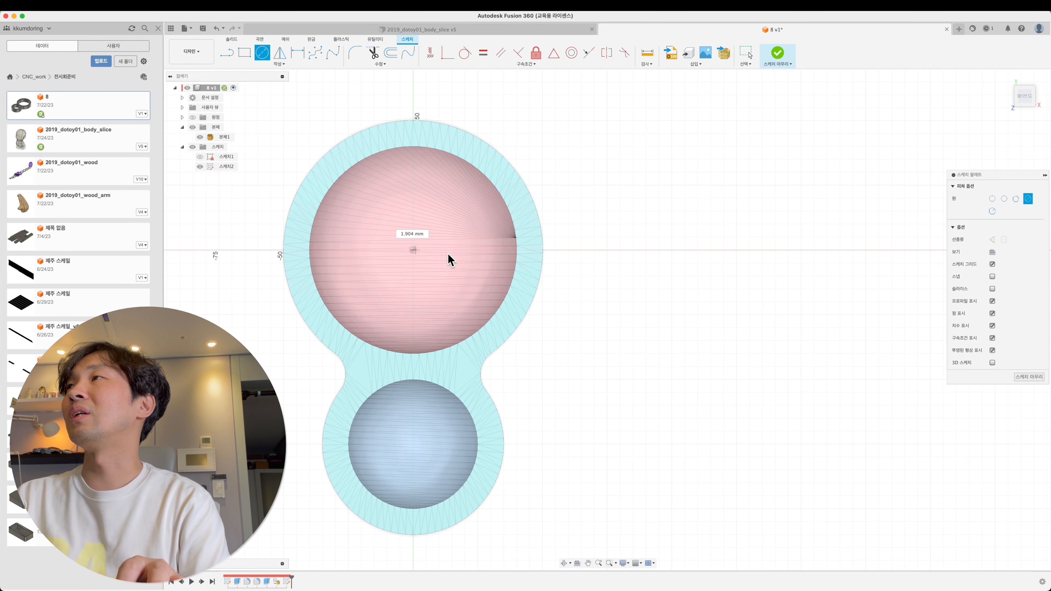
left_click(518, 259)
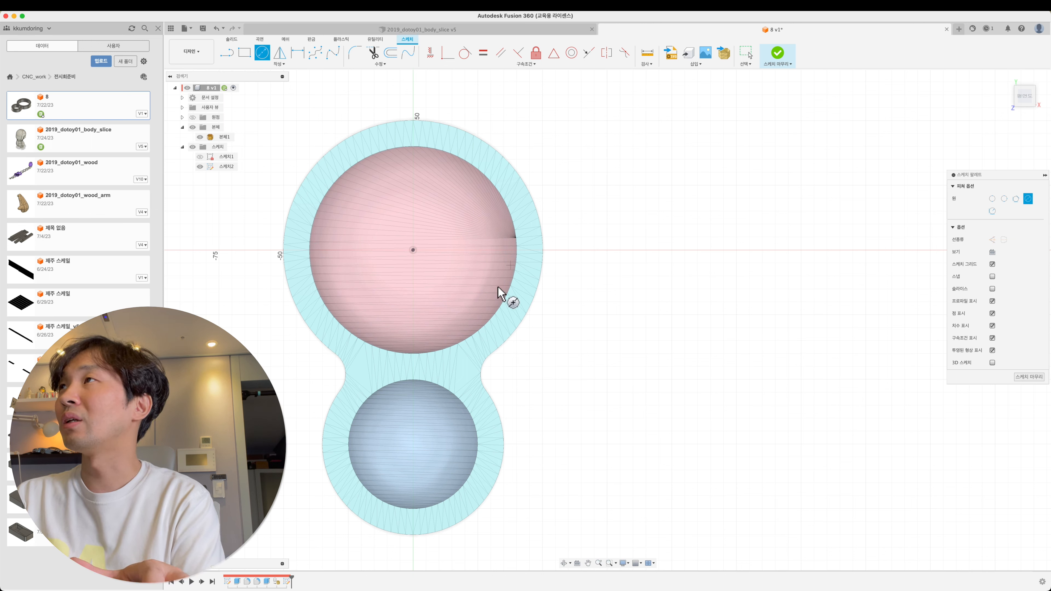
- Sketch a circle about 50 mm in diameter around the small round pocket and shift its centre onto the pocket
left_click(413, 450)
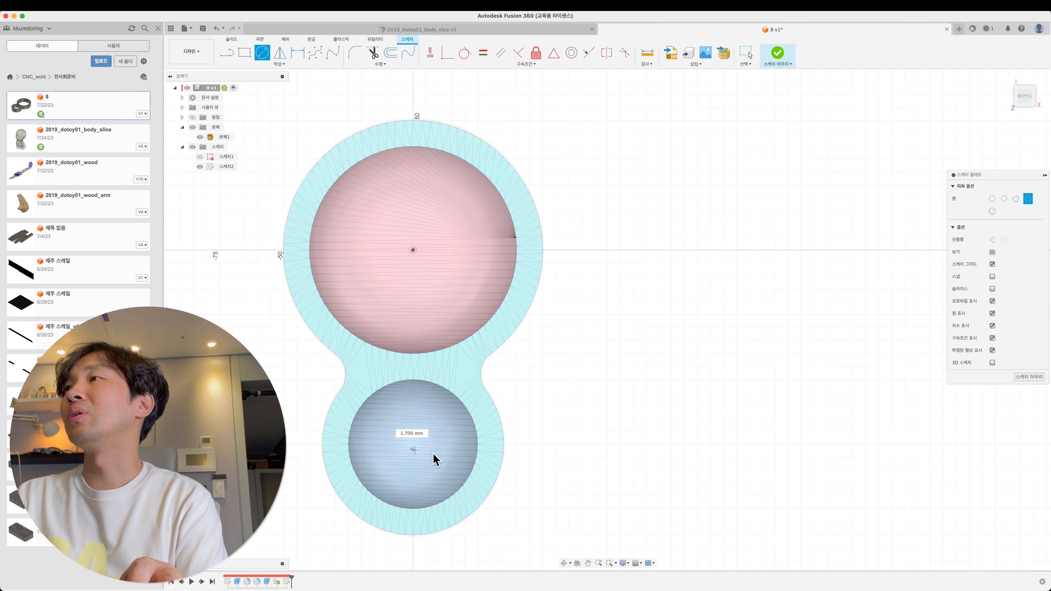
key("Escape")
left_click(413, 447)
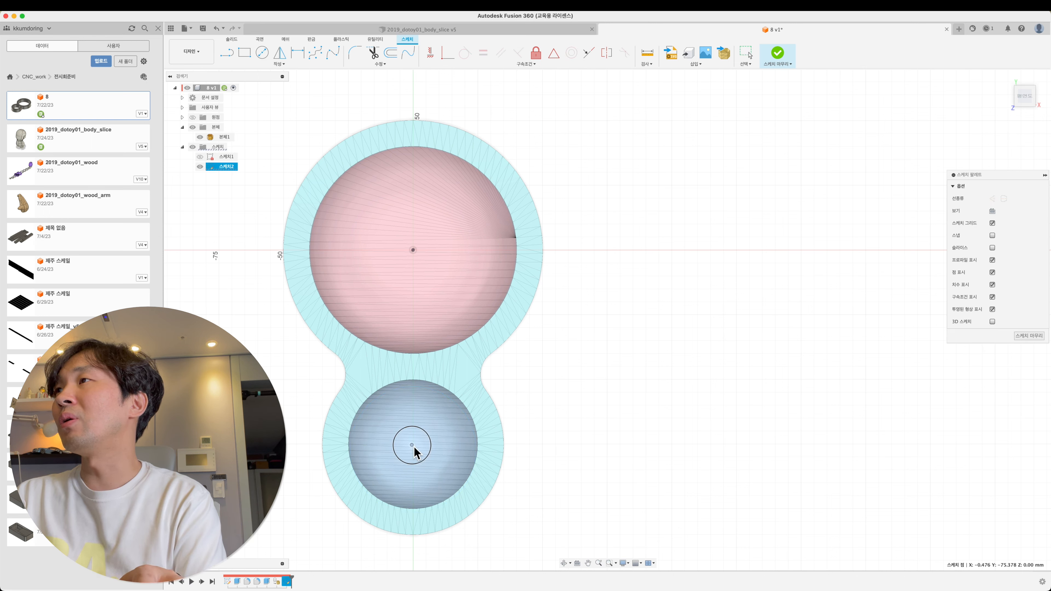
key("Escape")
left_click(464, 485)
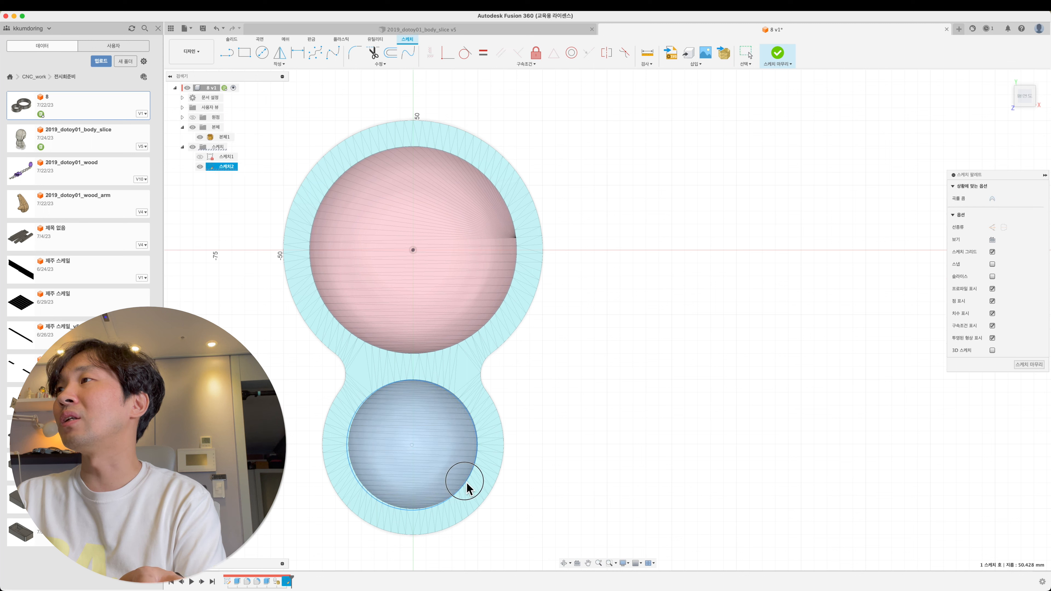
left_click(413, 446)
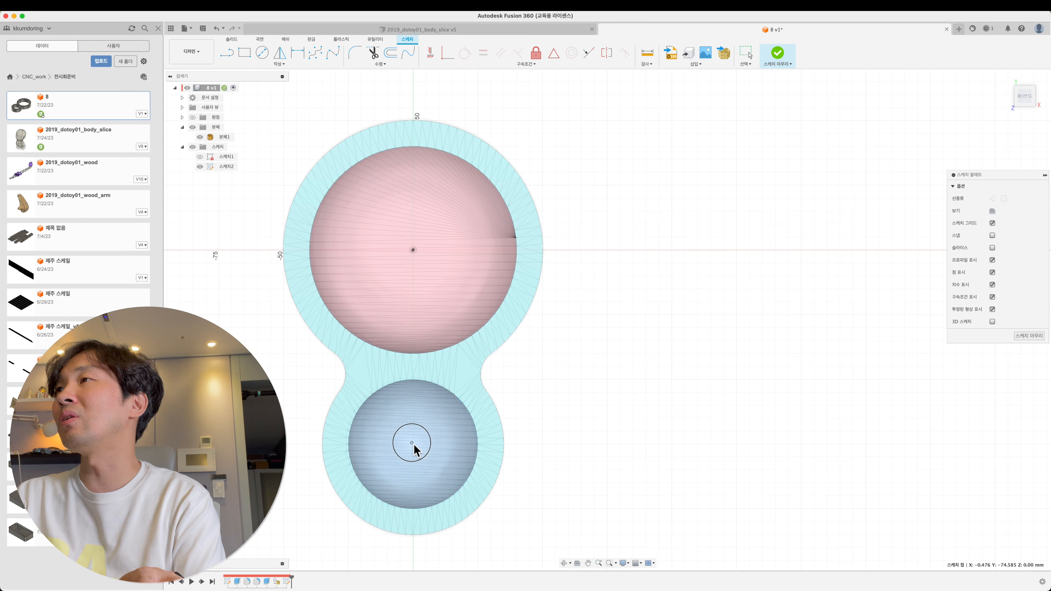
left_click_drag(415, 451, 416, 451)
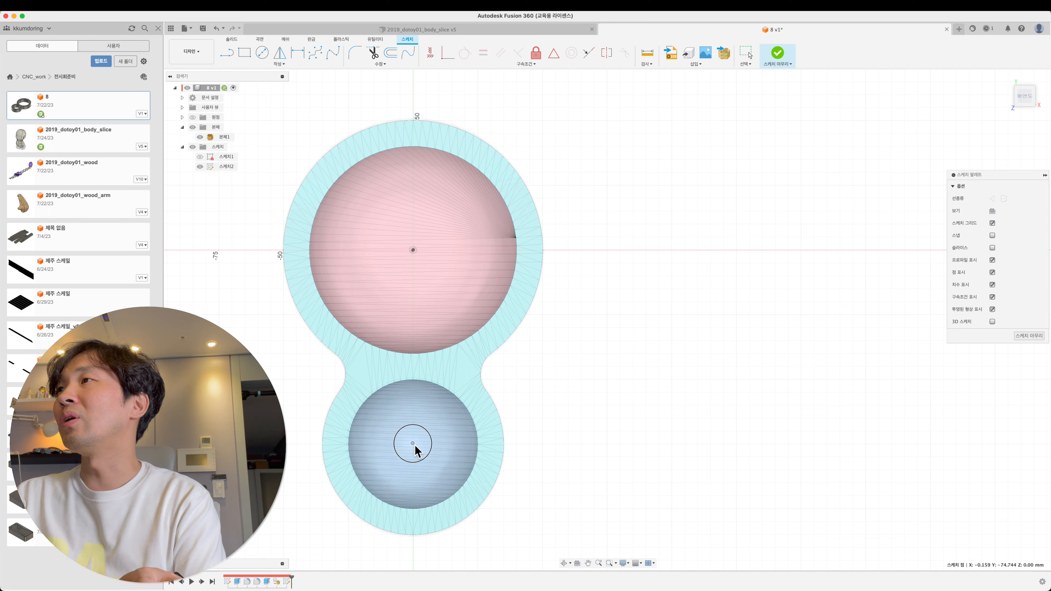
- Resize the smaller circle to about 49 mm in diameter to match the small pocket's edge and check its centre
scroll(443, 397, "up", 5)
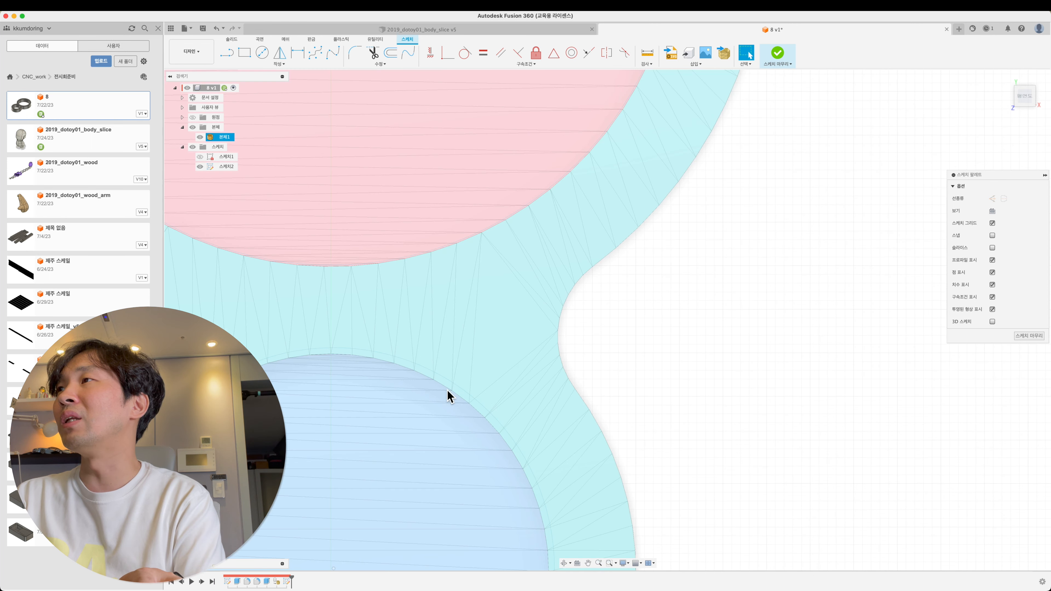
left_click(451, 389)
left_click_drag(451, 389, 449, 393)
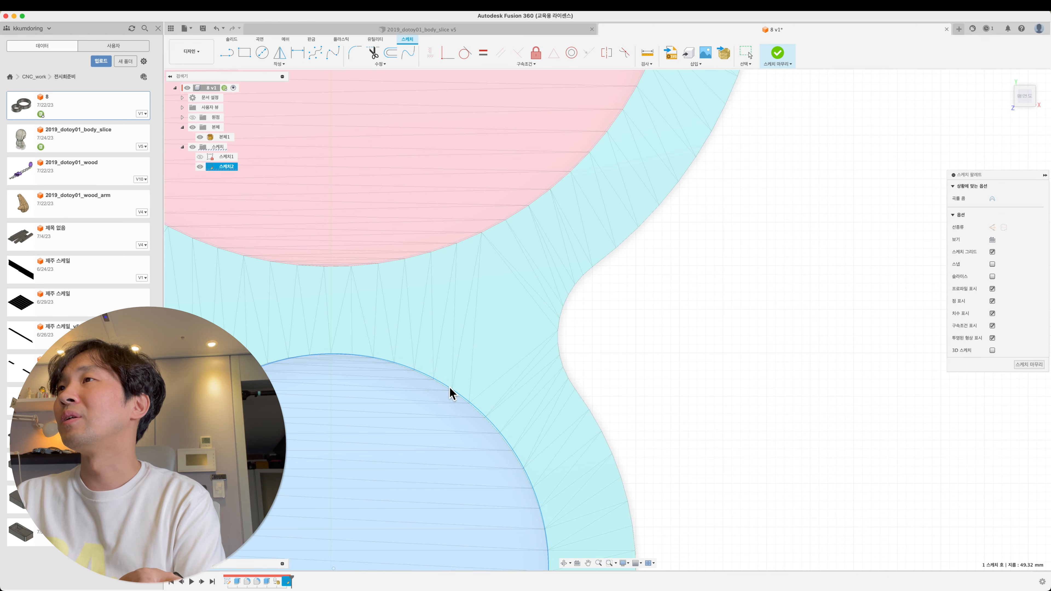
scroll(426, 418, "down", 4)
key("c")
left_click(362, 446)
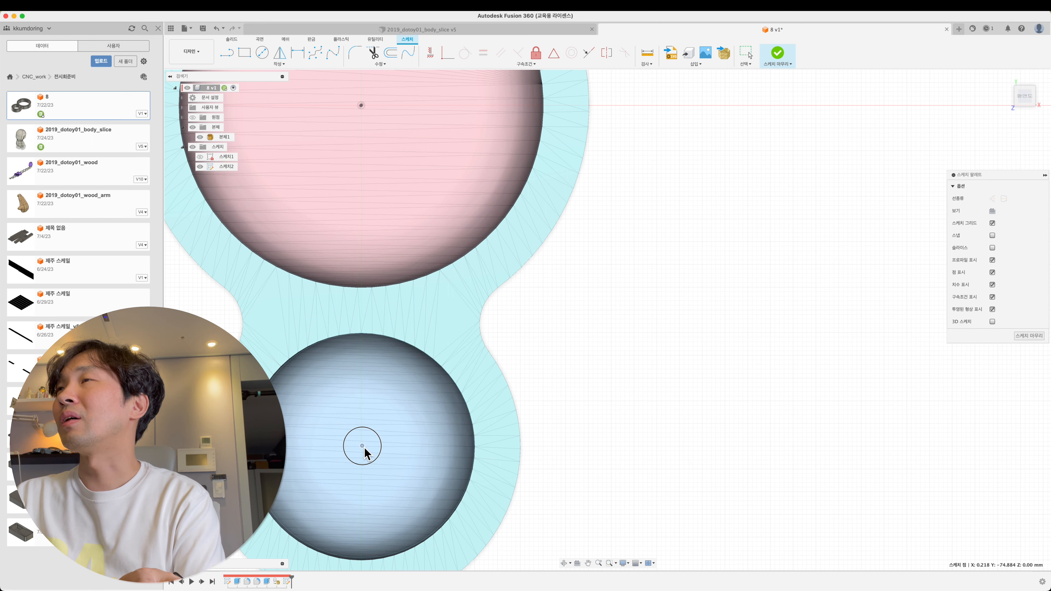
- Finish the sketch and switch to the Manufacture workspace
left_click(775, 61)
mouse_move(746, 221)
middle_mouse_down("shift")
mouse_move(590, 449)
mouse_move(513, 414)
middle_mouse_up("shift")
scroll(575, 438, "down", 5)
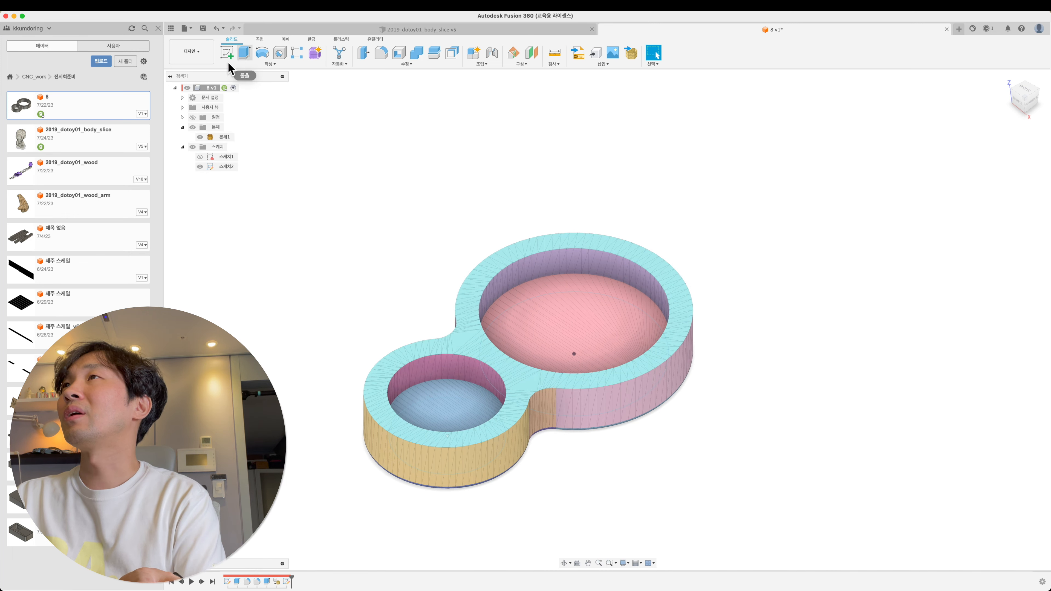
left_click(206, 58)
left_click(202, 74)
left_click(201, 62)
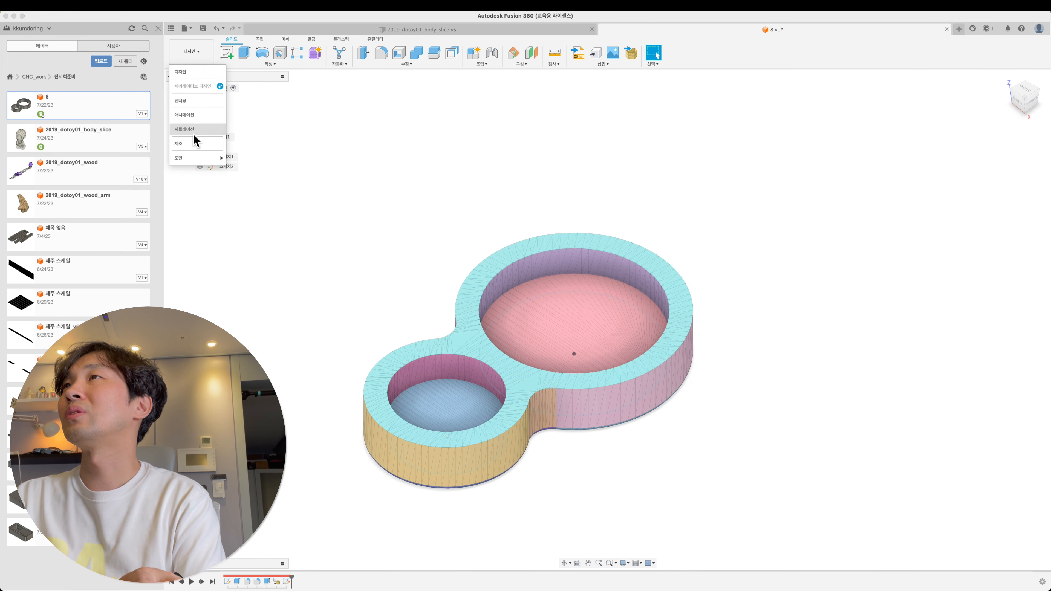
mouse_move(195, 158)
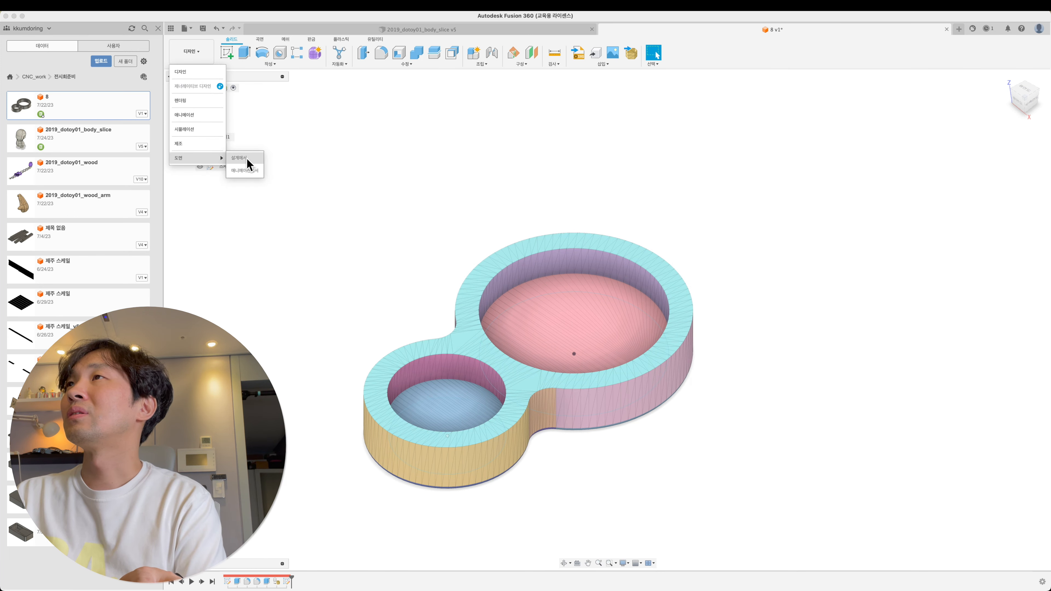
left_click(182, 143)
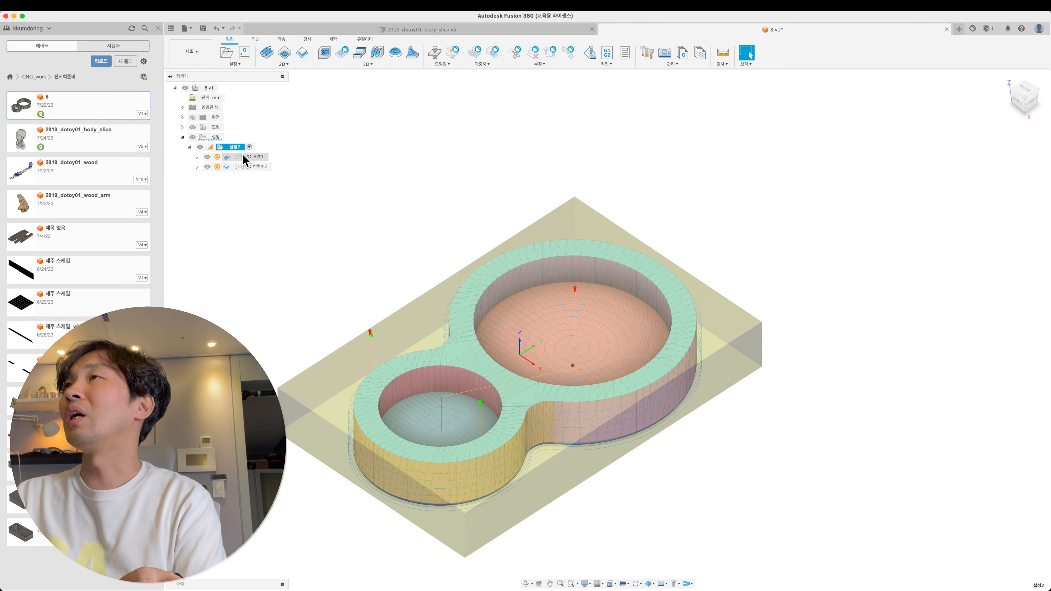
- Edit the 2D Pocket operation, discard its missing references and clear all pocket selections
right_click(249, 159)
left_click(253, 173)
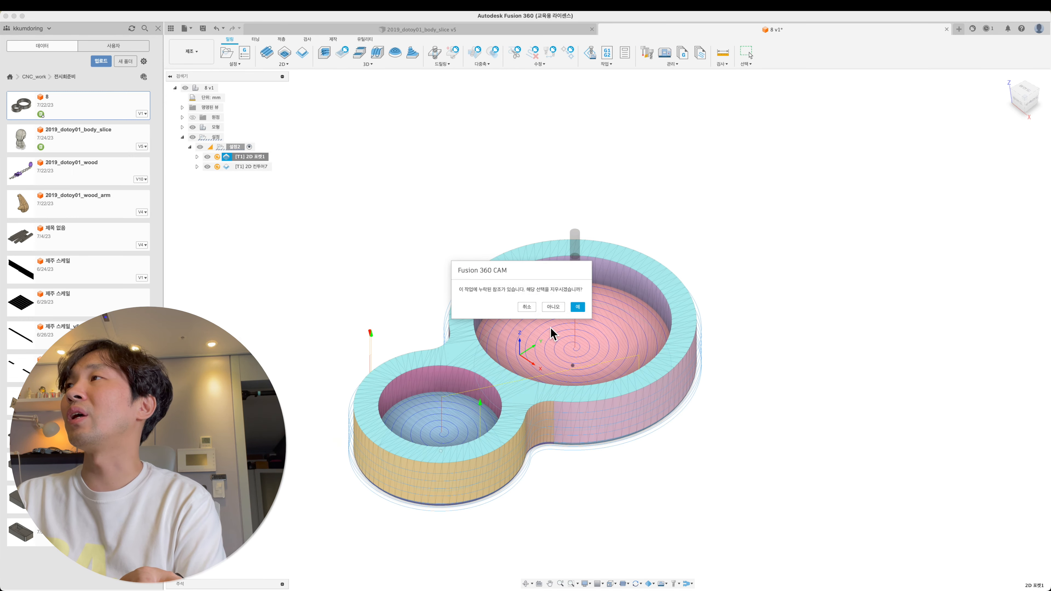
left_click(578, 307)
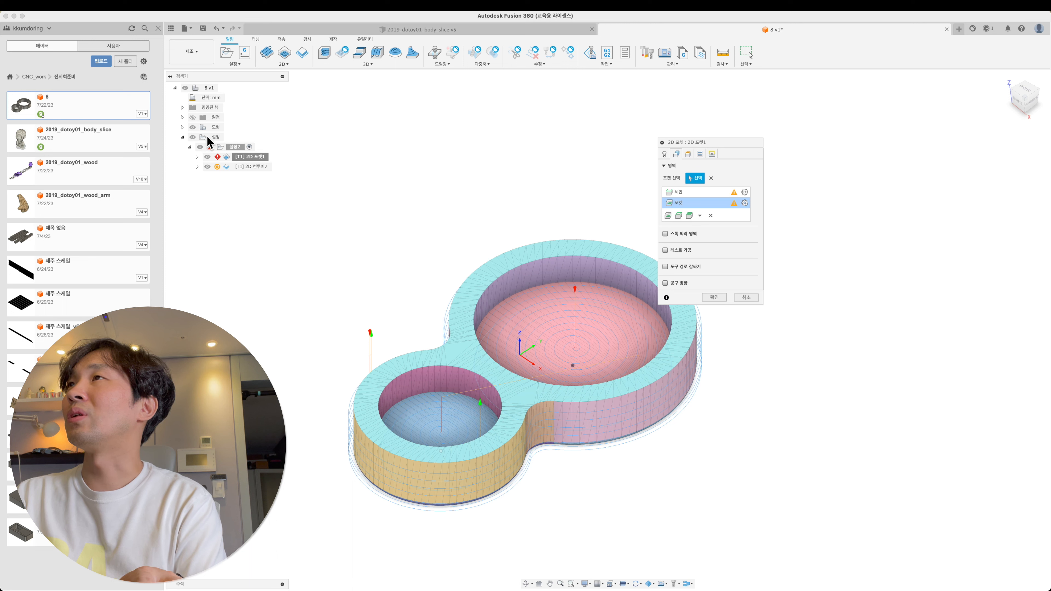
left_click(712, 179)
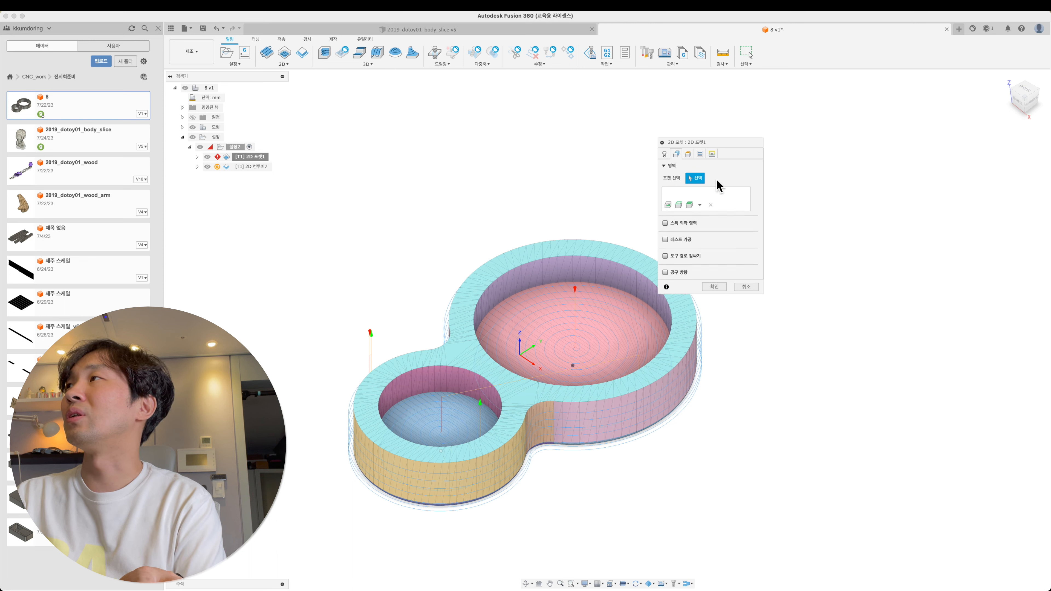
- Select the sketched circles as the 2D Pocket's geometry and confirm the operation
middle_click_drag(751, 441, 742, 406, "shift")
left_click(667, 388)
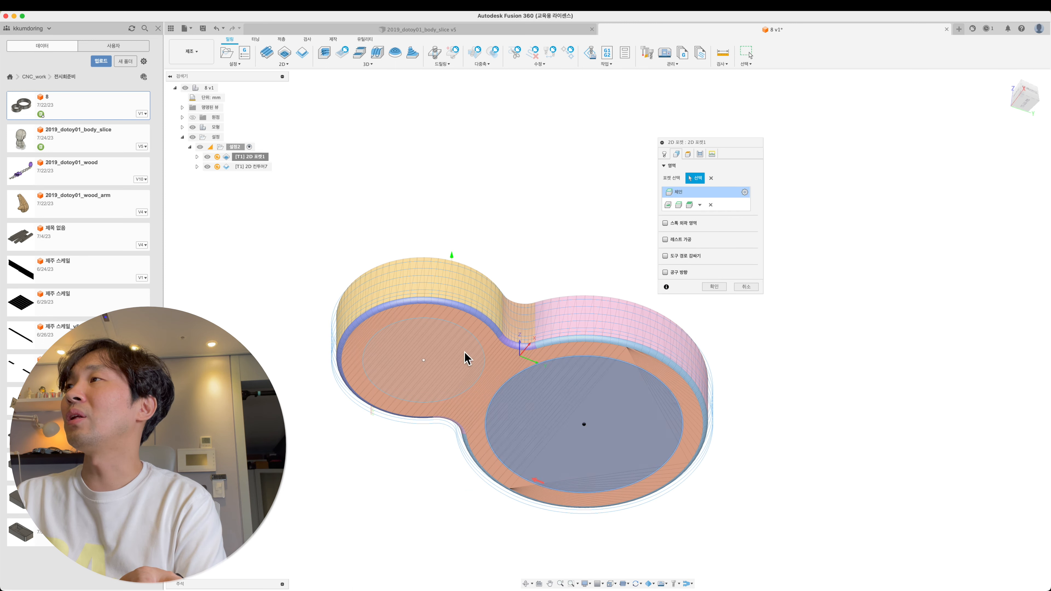
key("Return")
middle_click_drag(731, 312, 747, 337, "shift")
left_click_drag(748, 337, 739, 313)
key("Escape")
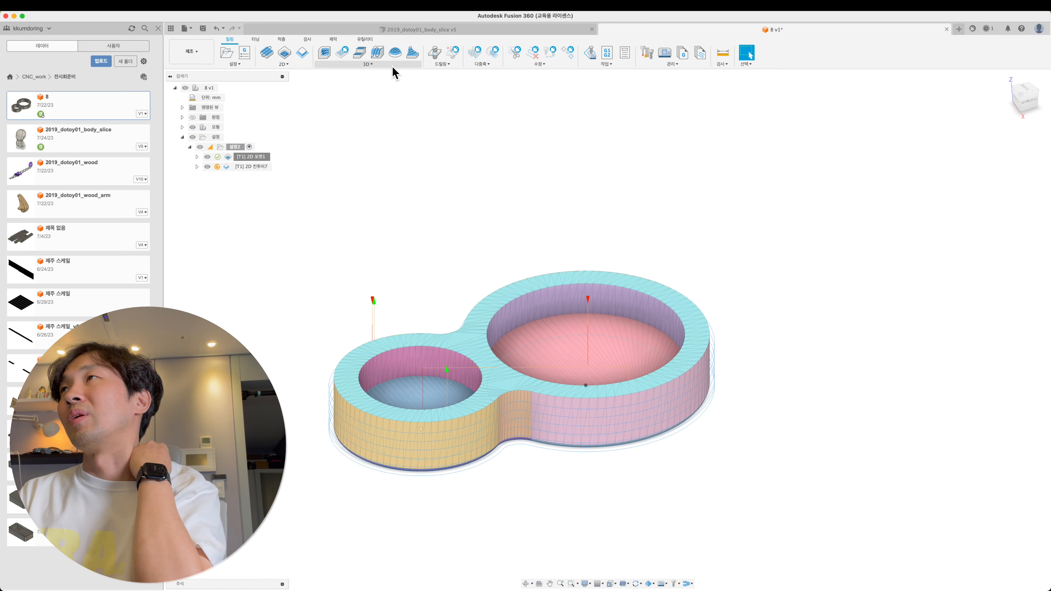
- Create a 3D Adaptive Clearing operation with stock contours turned off and the machining boundary set to silhouette
left_click(392, 66)
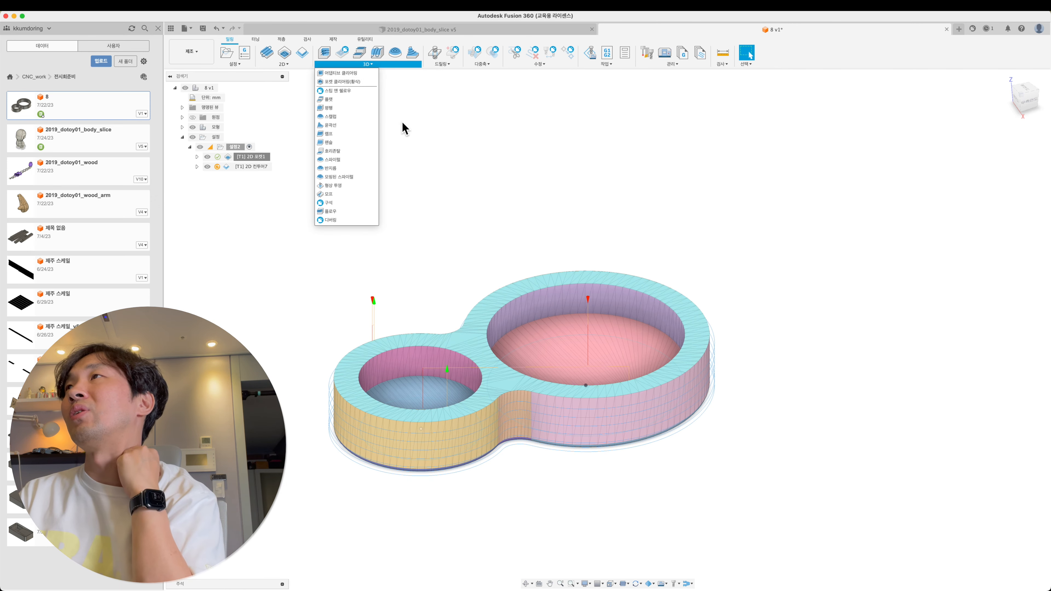
left_click(358, 75)
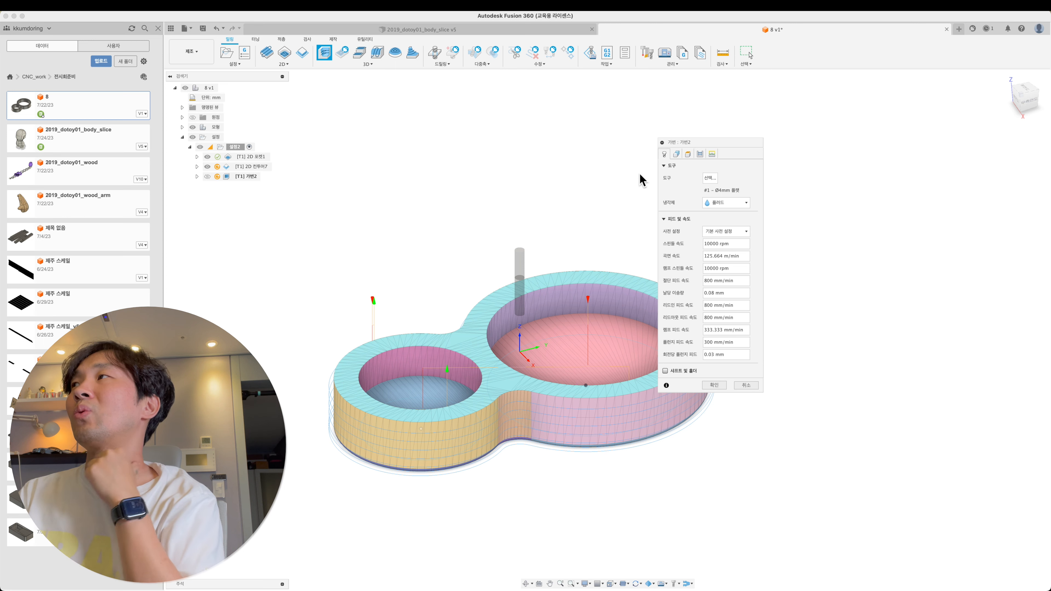
left_click(676, 154)
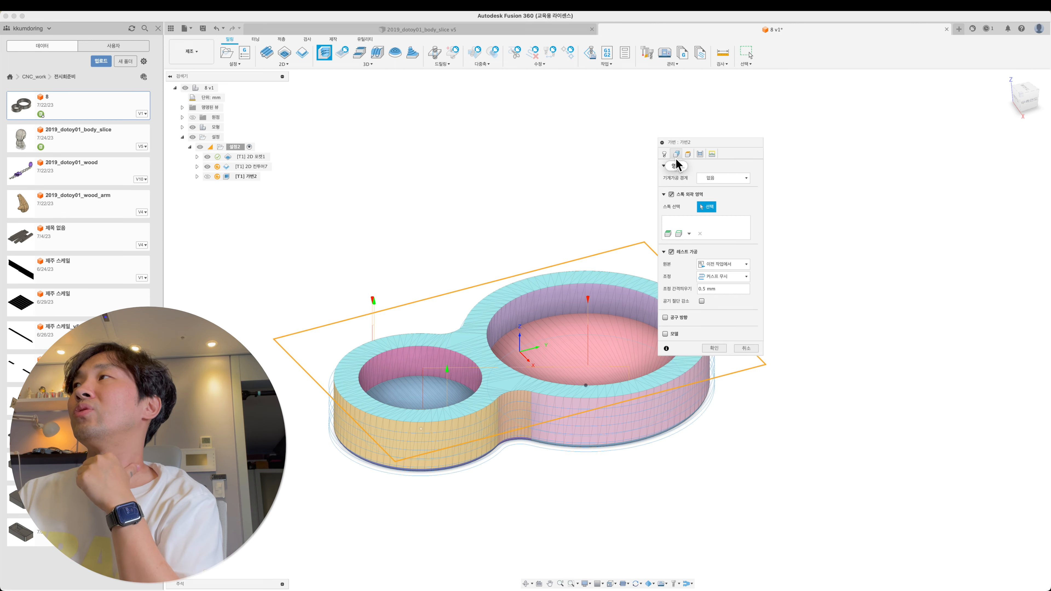
left_click(671, 194)
left_click(723, 178)
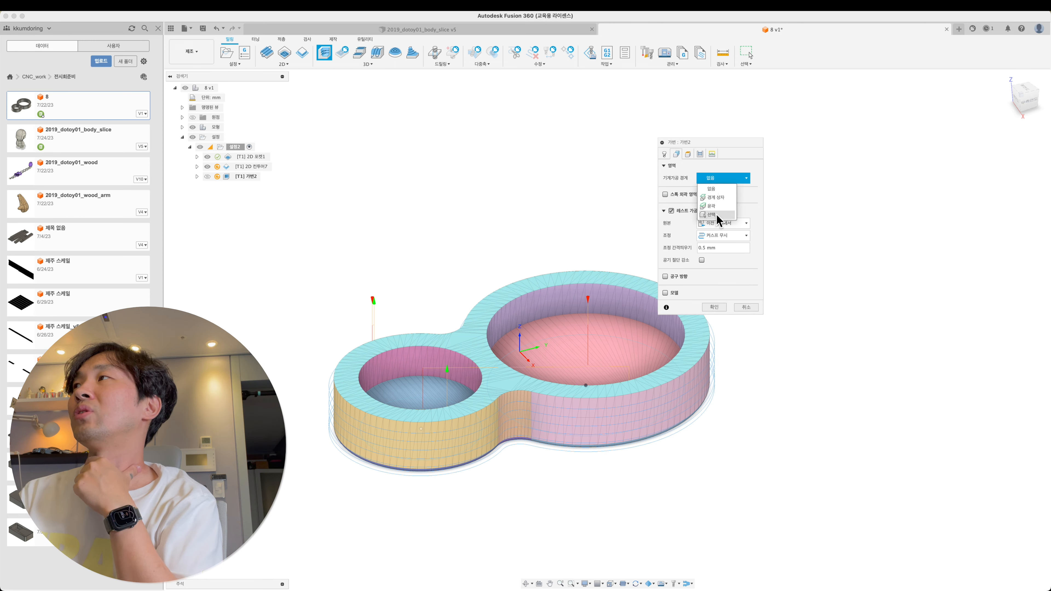
left_click(717, 214)
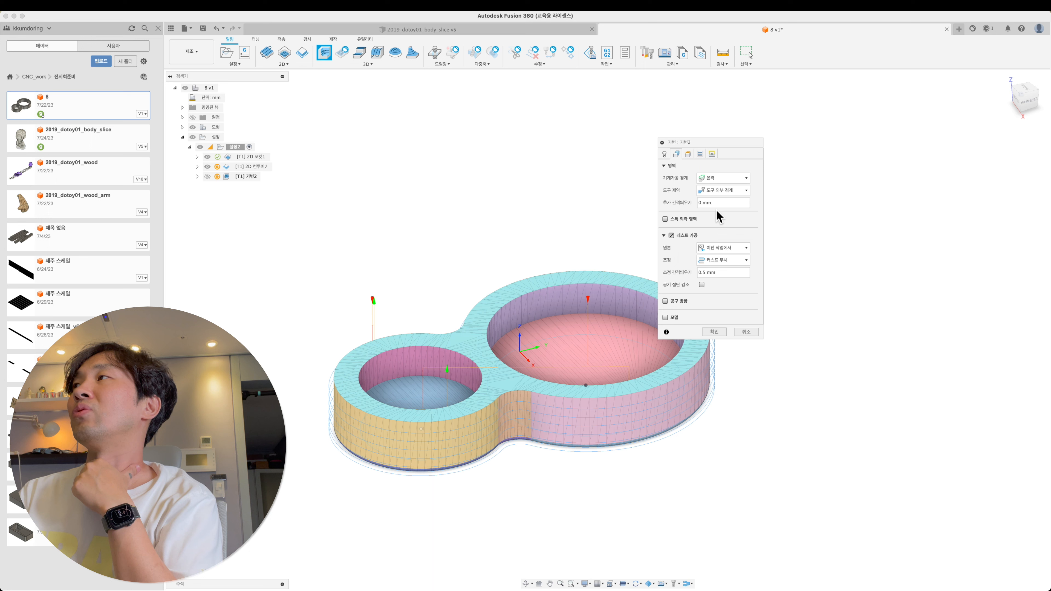
left_click(715, 335)
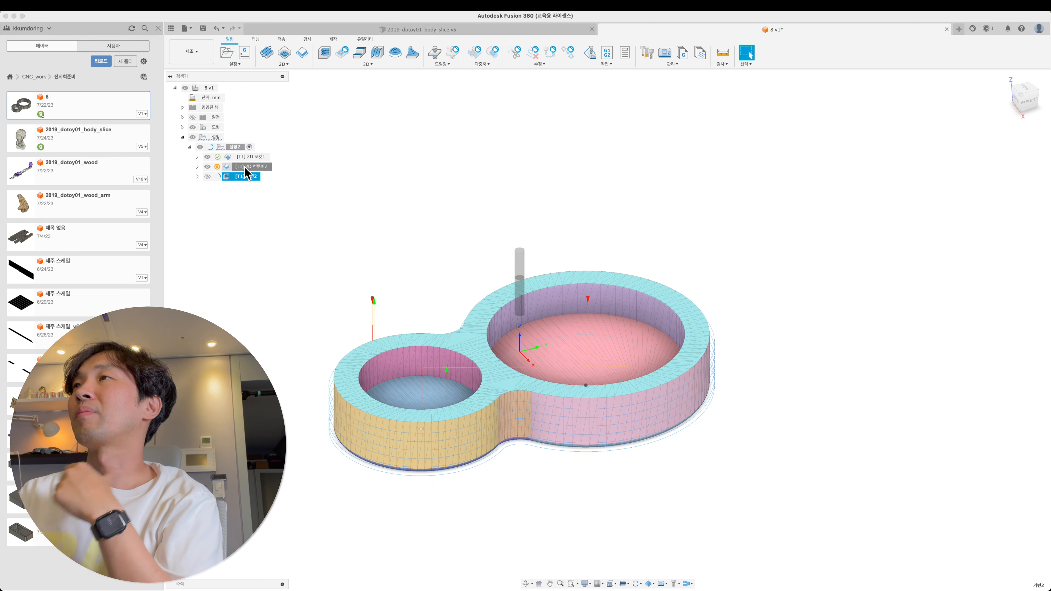
- Delete the 2D Contour and 2D Pocket operations from the setup
left_click(244, 167)
key("Delete")
left_click(256, 159)
key("Delete")
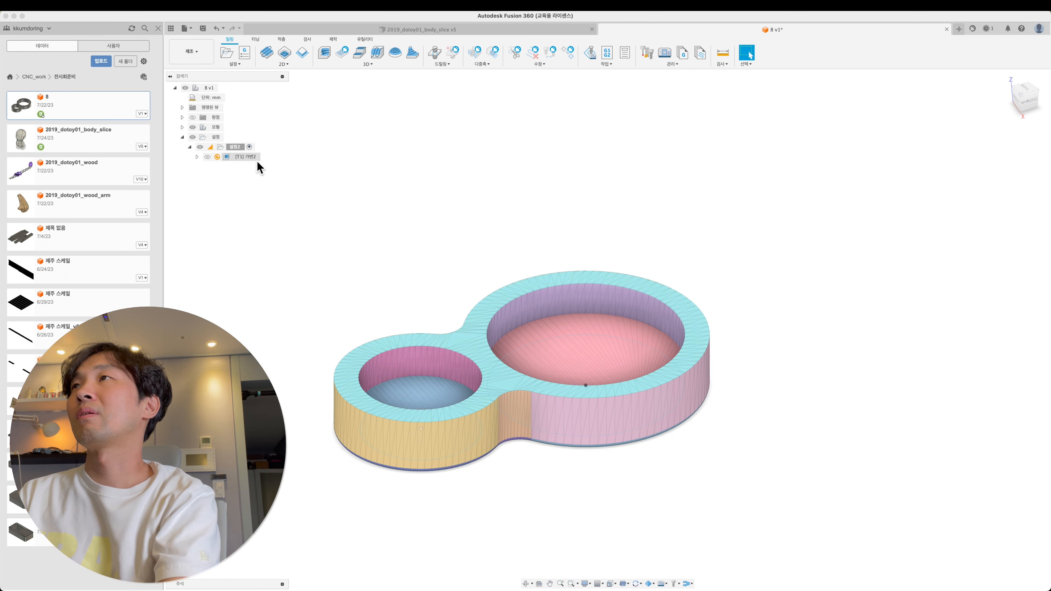
- Generate the Adaptive Clearing toolpath and inspect it on the stock
right_click(231, 157)
left_click(256, 204)
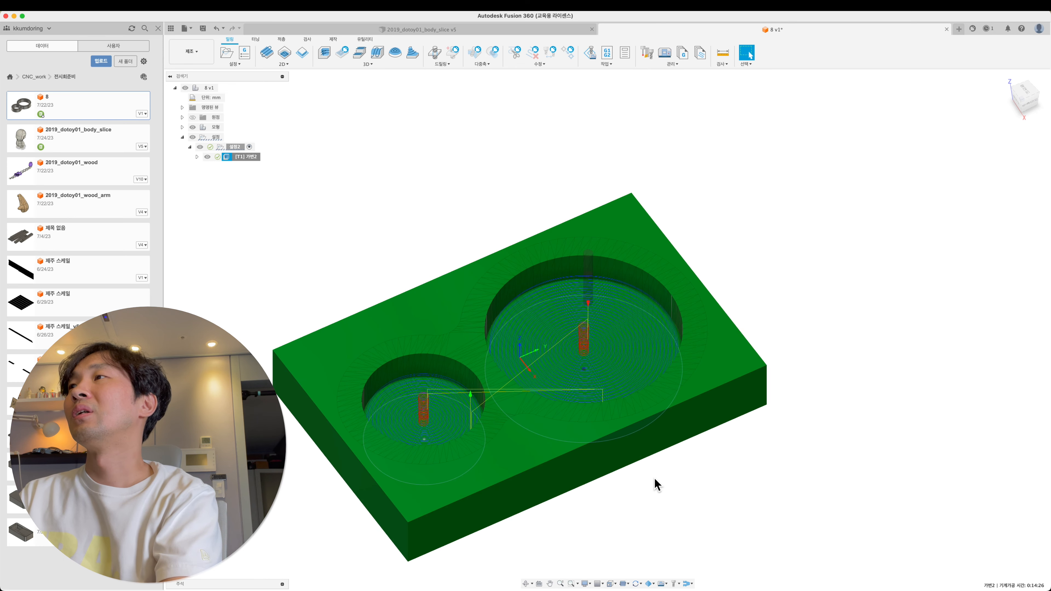
middle_click_drag(381, 408, 374, 388, "shift")
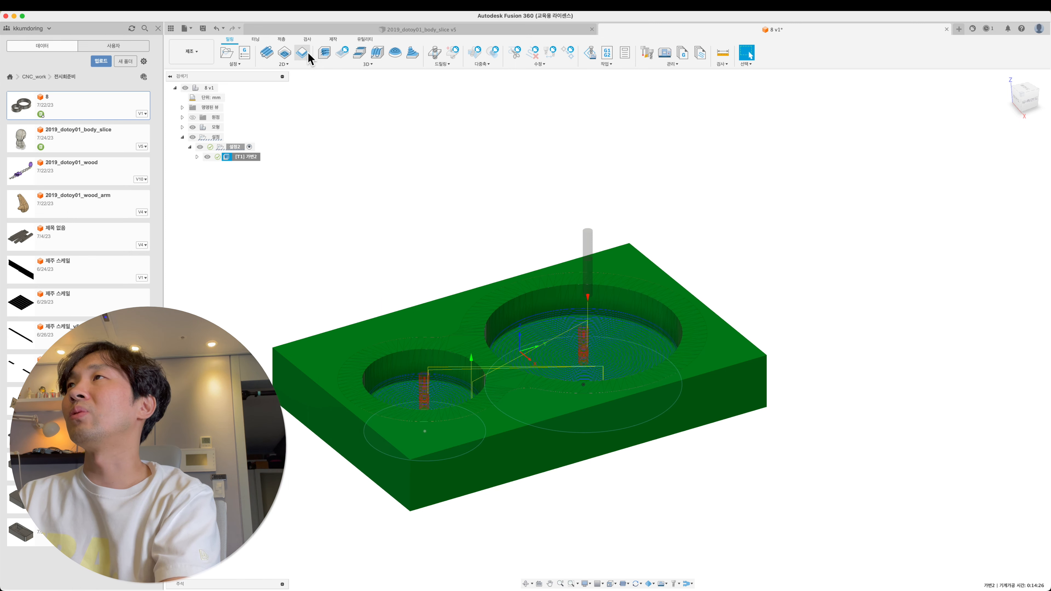
- Create a 2D Contour operation that uses the mesh body's outer silhouette as its contour selection
left_click(306, 52)
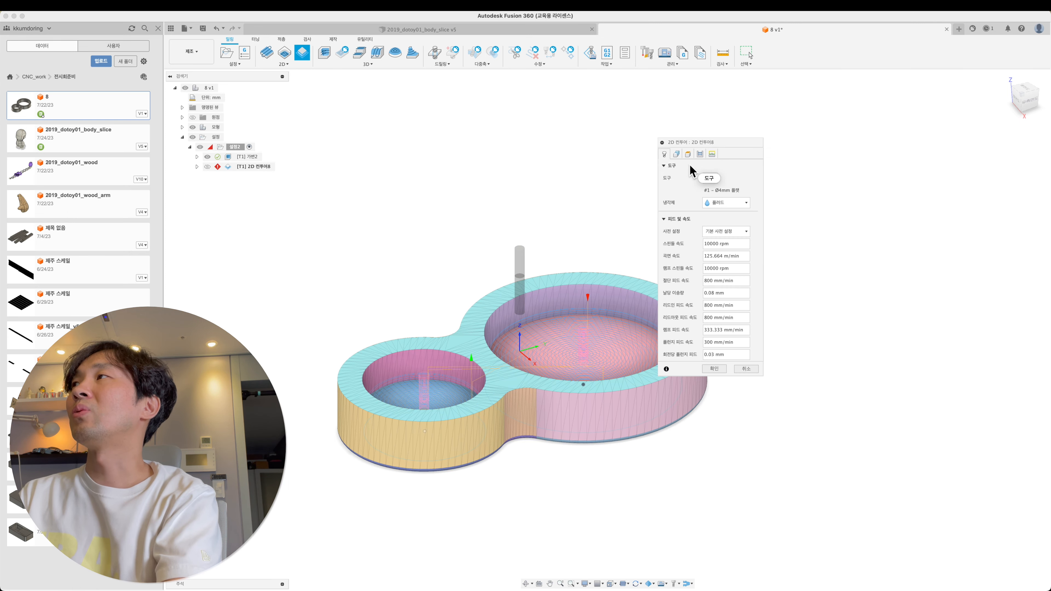
left_click(676, 155)
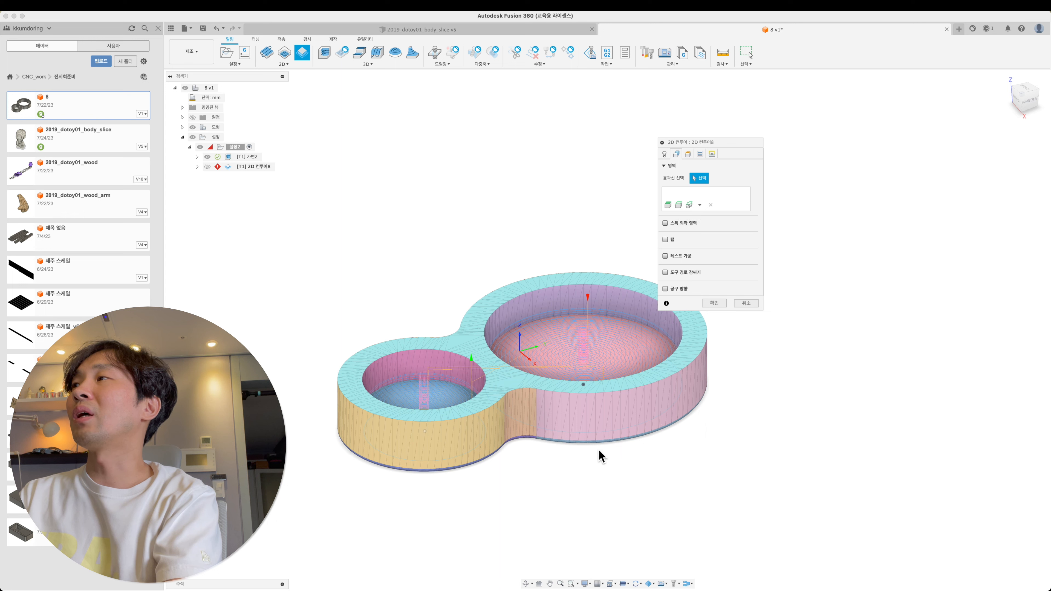
left_click(690, 205)
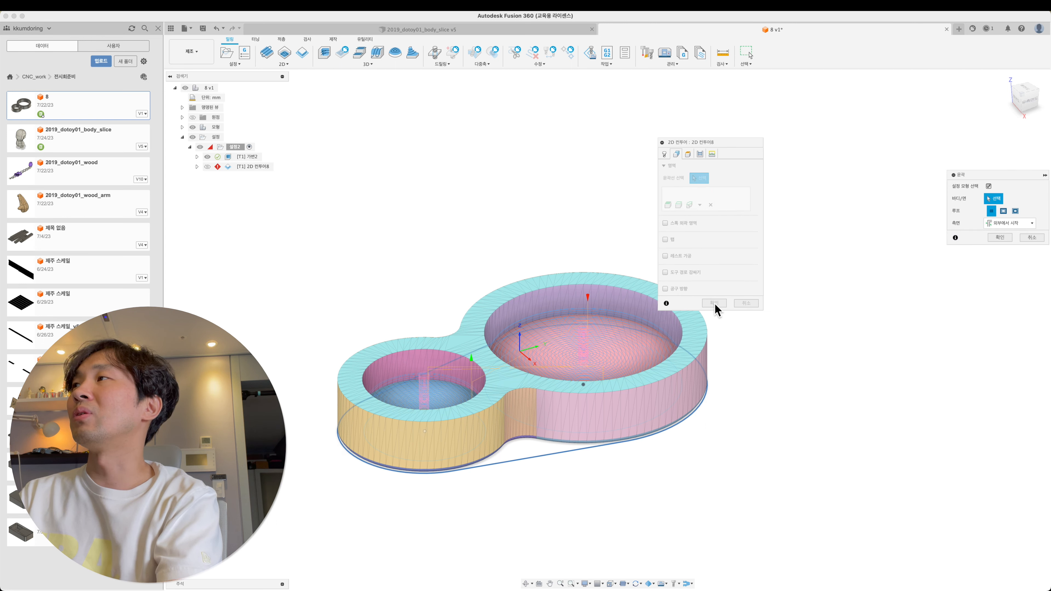
key("Return")
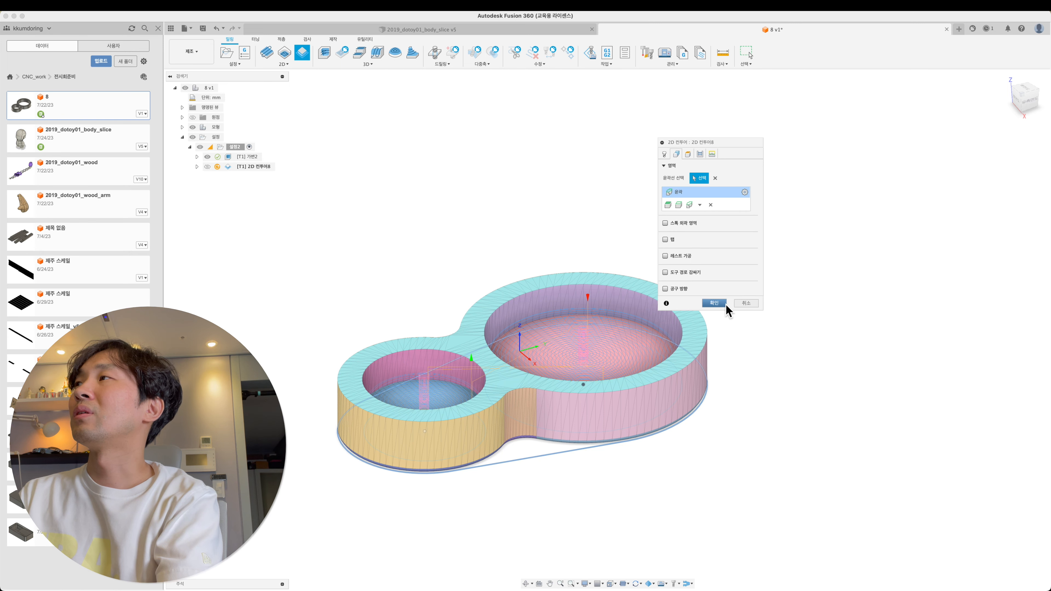
left_click(725, 304)
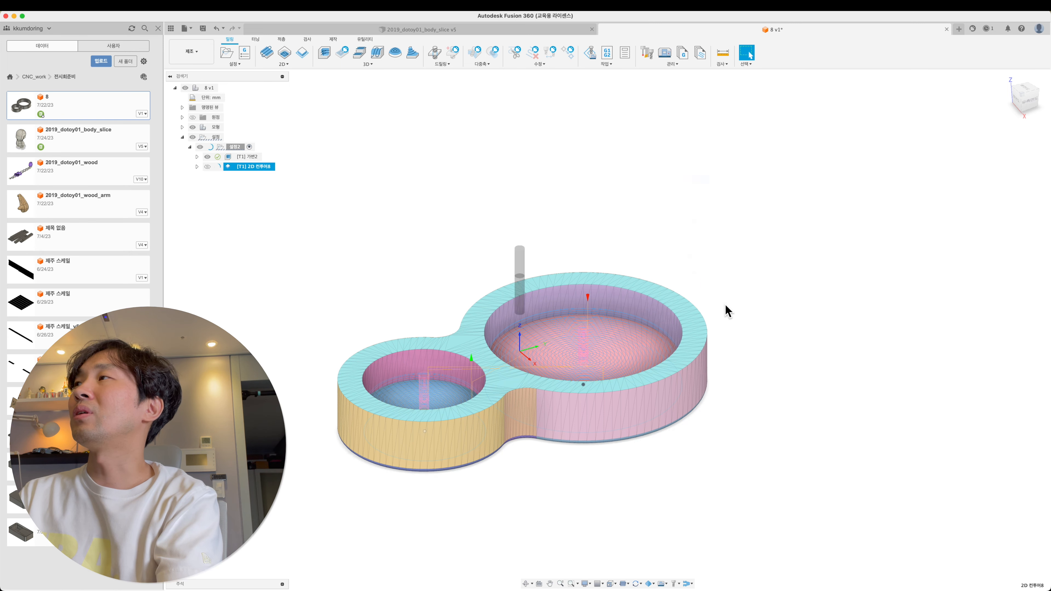
- Enable multiple depths with a 4 mm stepdown in the 2D Contour operation and inspect the regenerated outer toolpath on the stock
right_click(250, 178)
left_click(261, 176)
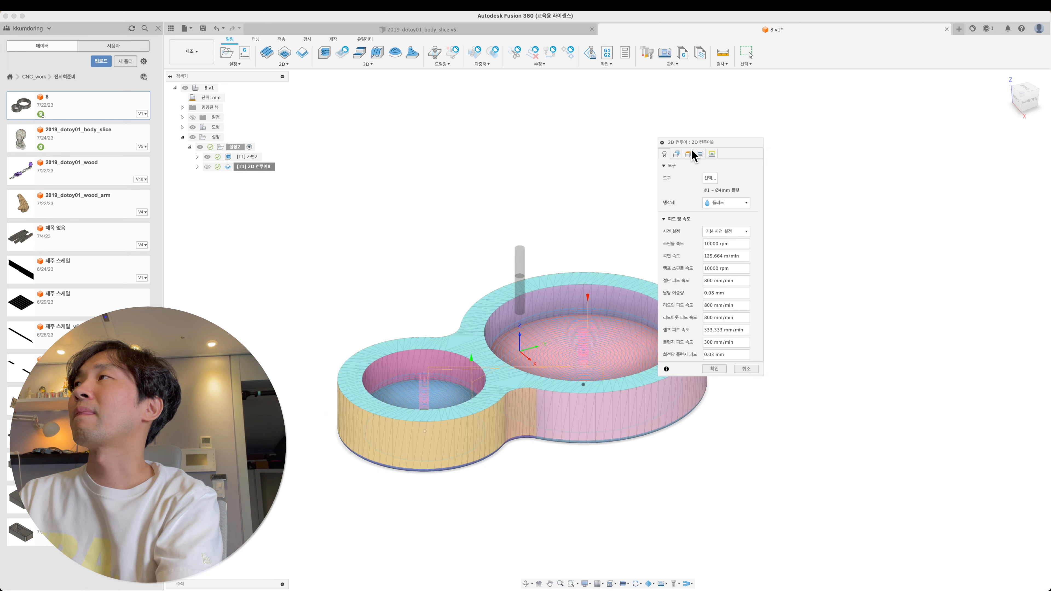
left_click(688, 153)
left_click(699, 154)
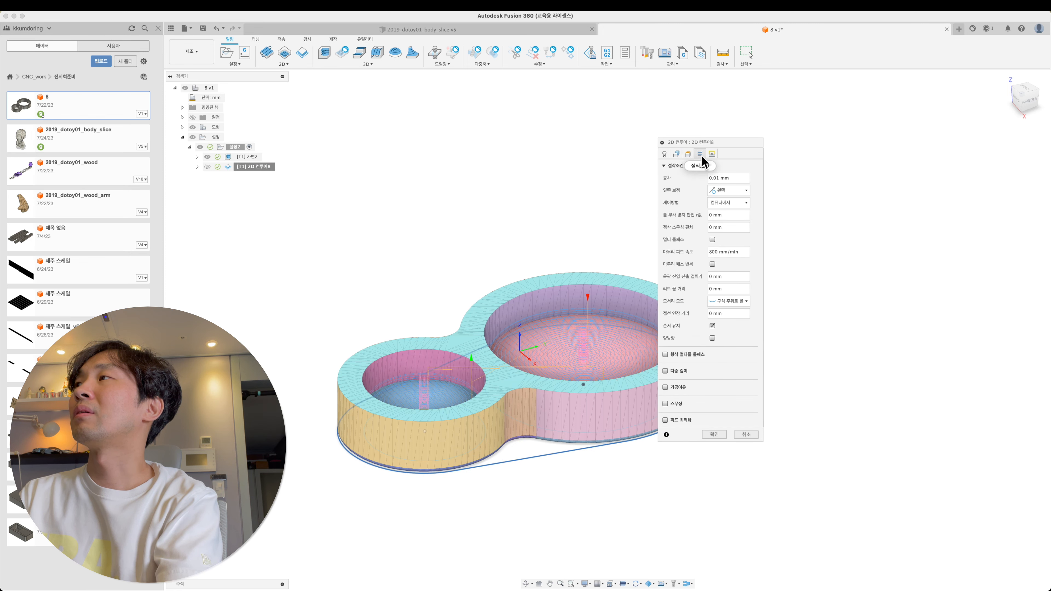
left_click(673, 373)
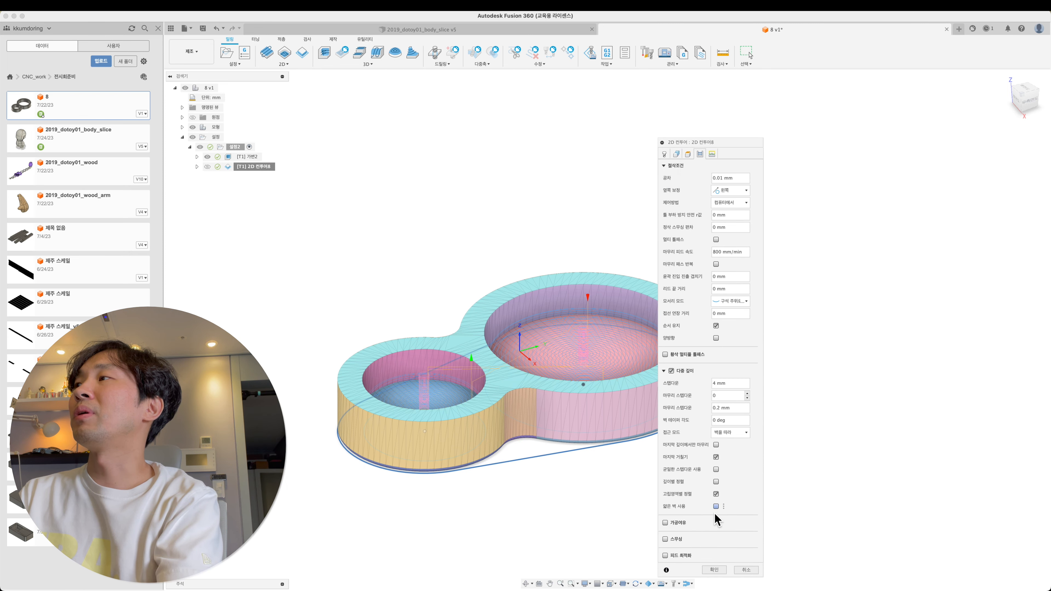
left_click(716, 570)
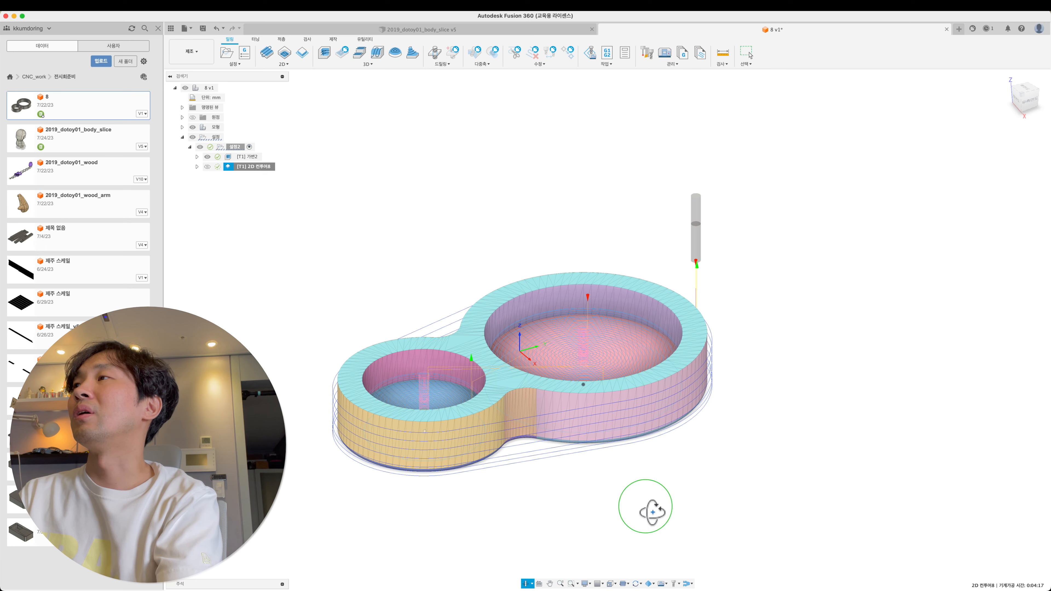
mouse_move(645, 509)
middle_mouse_down("shift")
mouse_move(462, 528)
mouse_move(509, 466)
mouse_move(538, 499)
mouse_move(525, 514)
middle_mouse_up("shift")
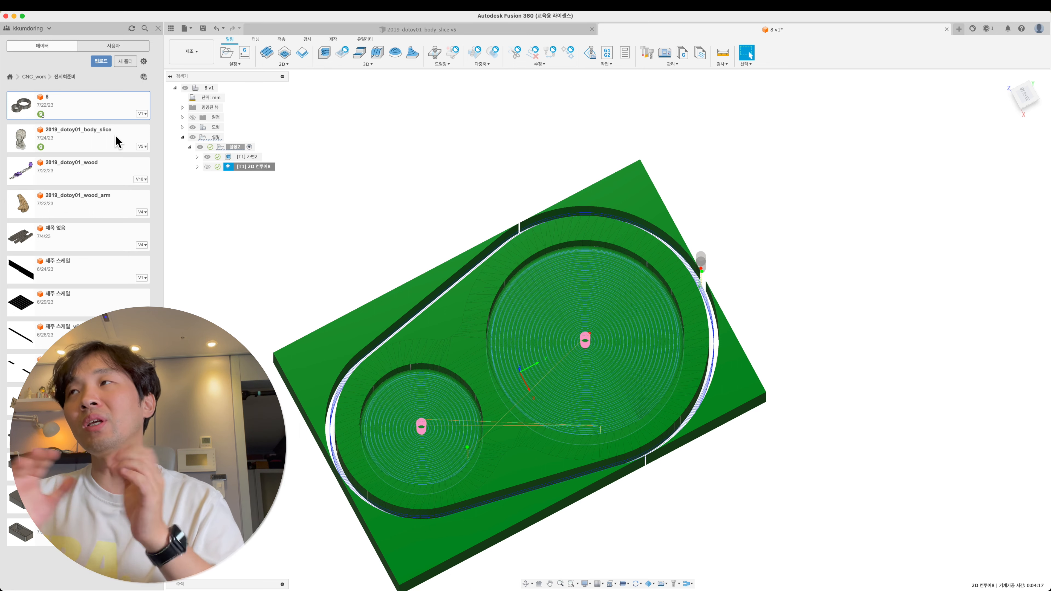
left_click(558, 185)
middle_click_drag(479, 183, 453, 134, "shift")
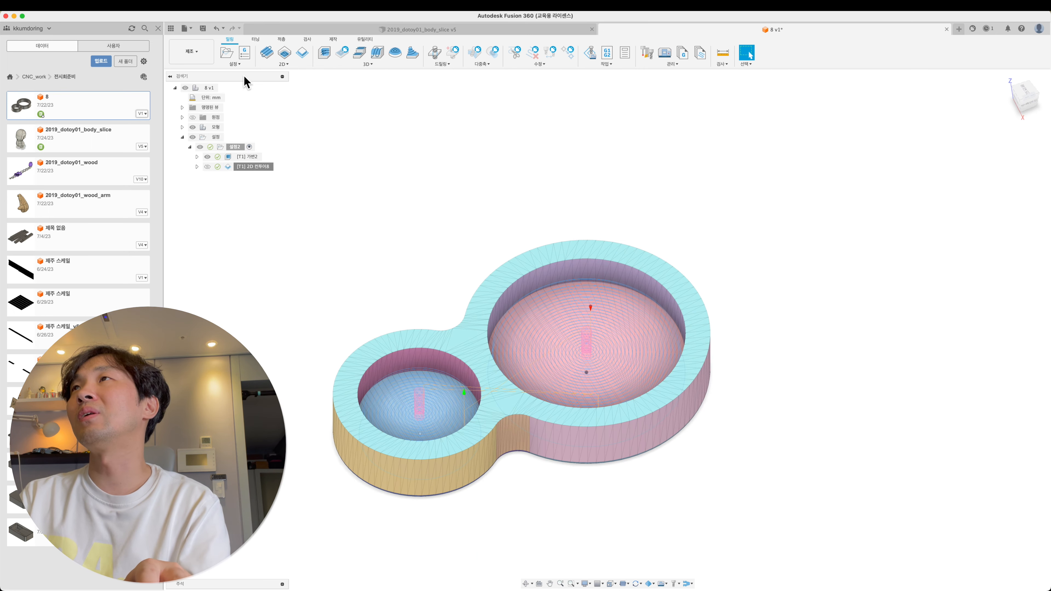
- Switch to the Design workspace and start a new sketch on the horizontal origin plane
left_click(195, 52)
left_click(199, 74)
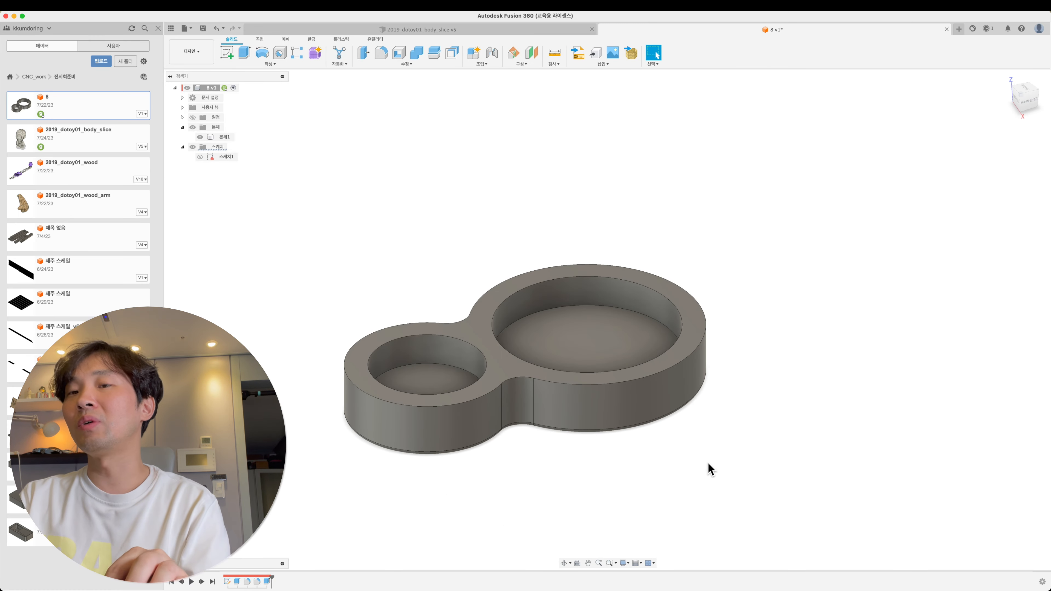
middle_click_drag(672, 471, 650, 485, "shift")
key("l")
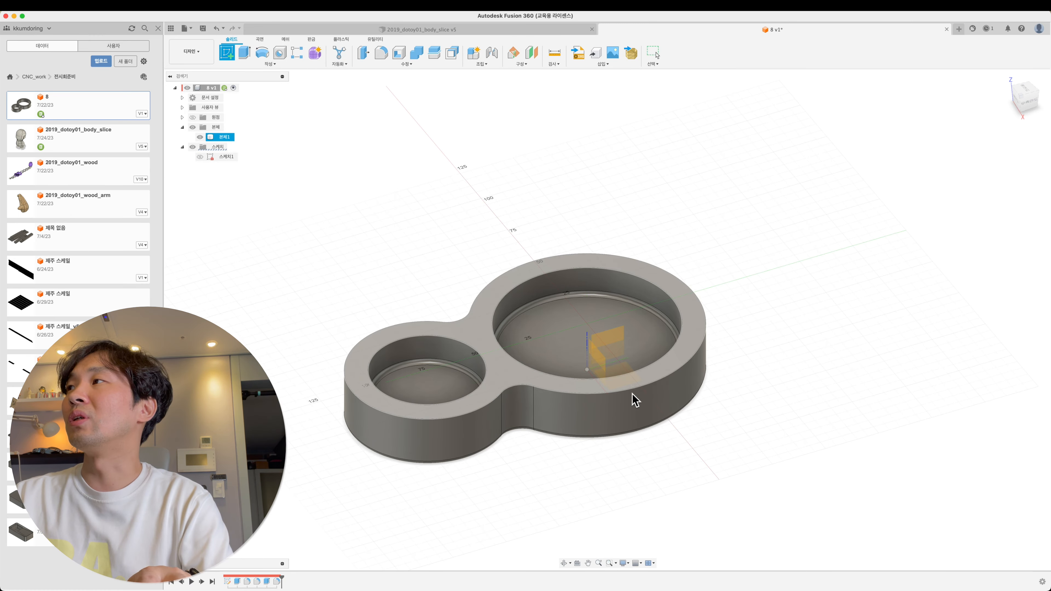
scroll(646, 414, "down", 6)
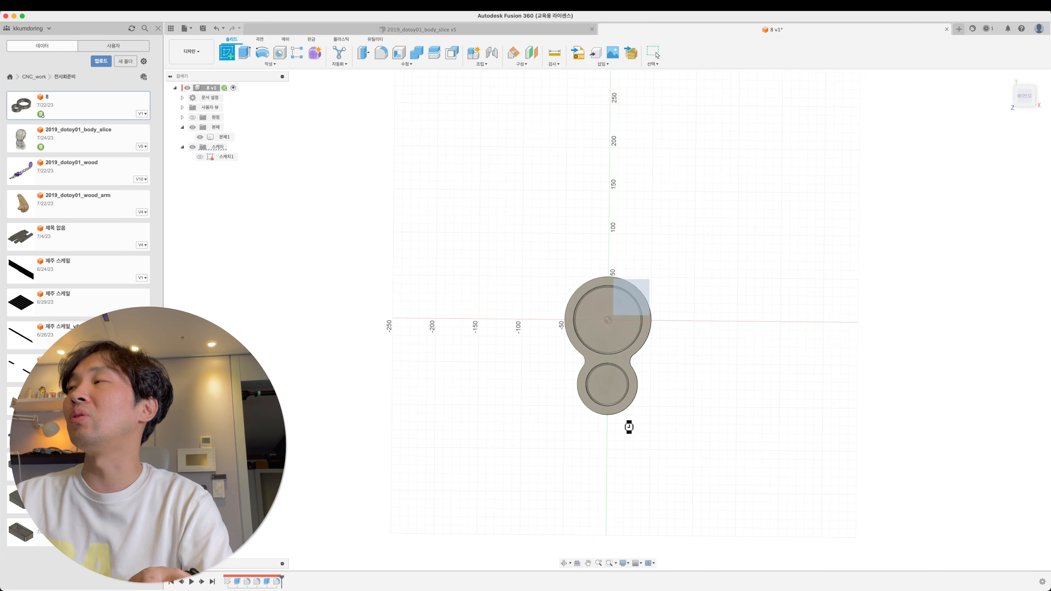
scroll(471, 333, "up", 1)
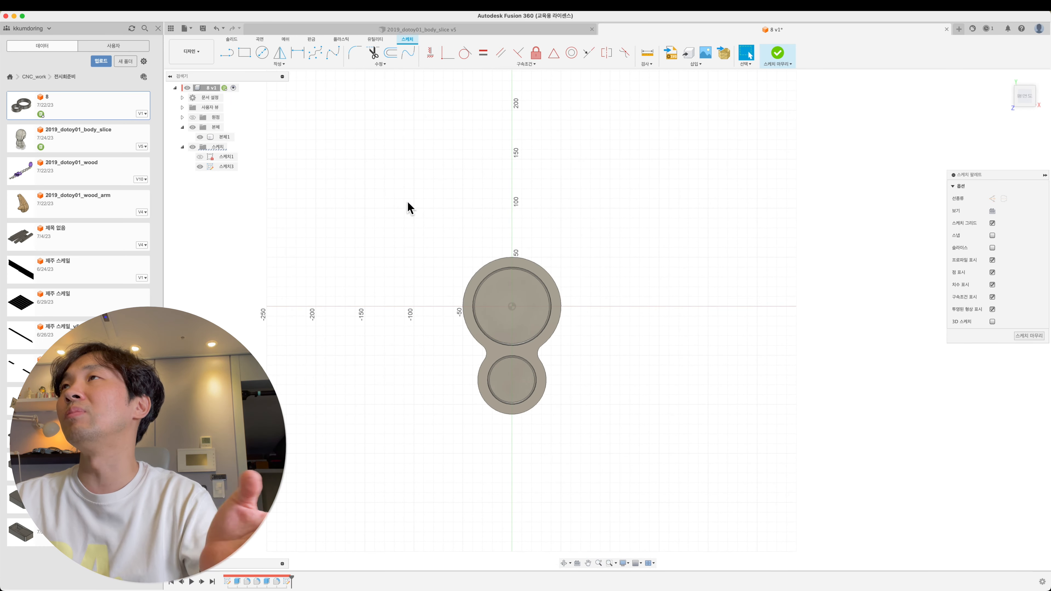
- Sketch a two-point rectangle enclosing the whole figure-eight part with a margin on every side, and finish the sketch
left_click(245, 53)
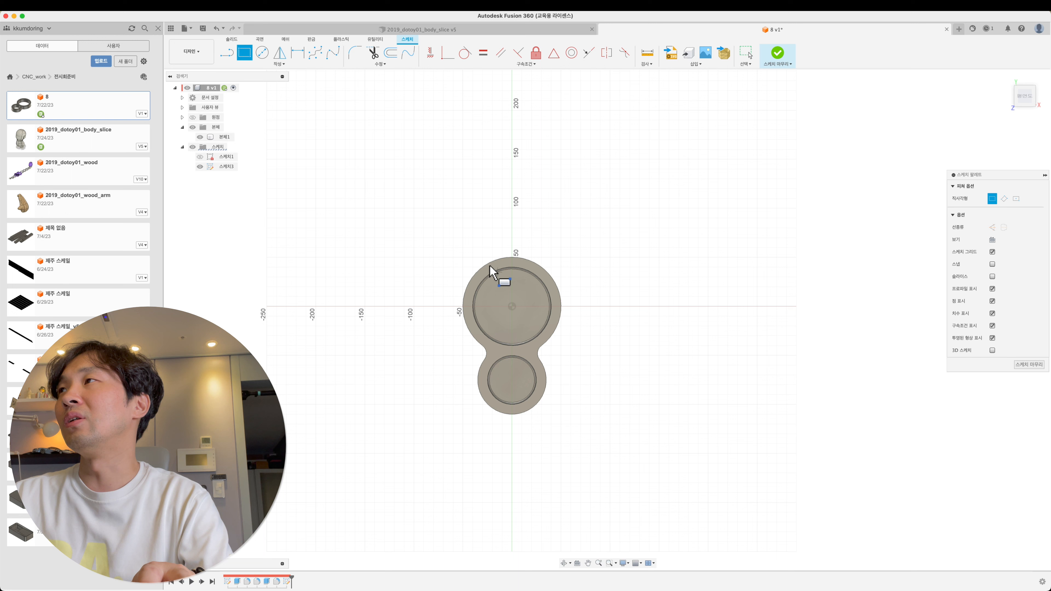
left_click(429, 224)
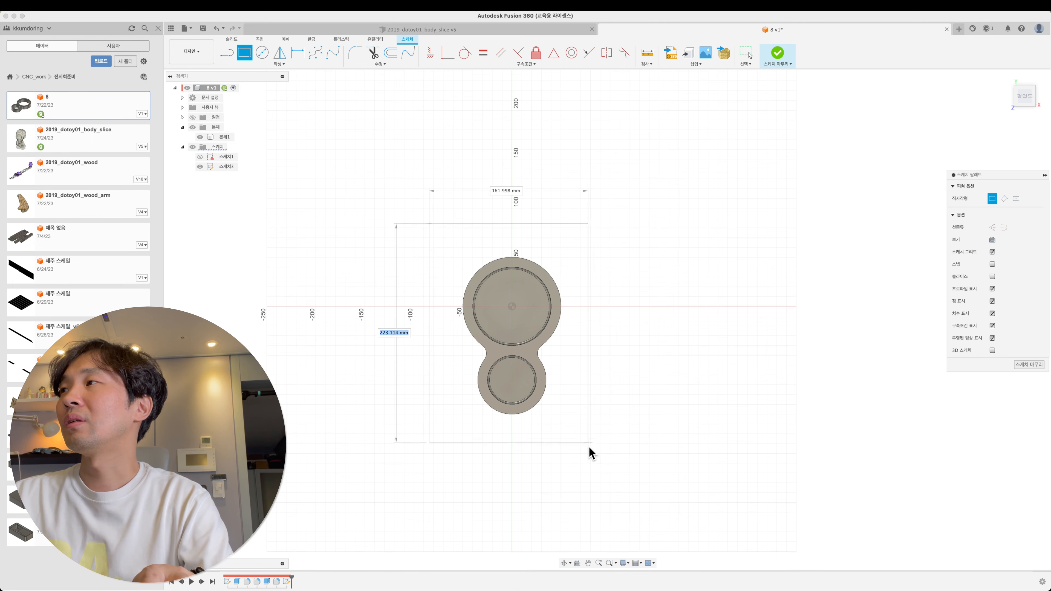
left_click(599, 449)
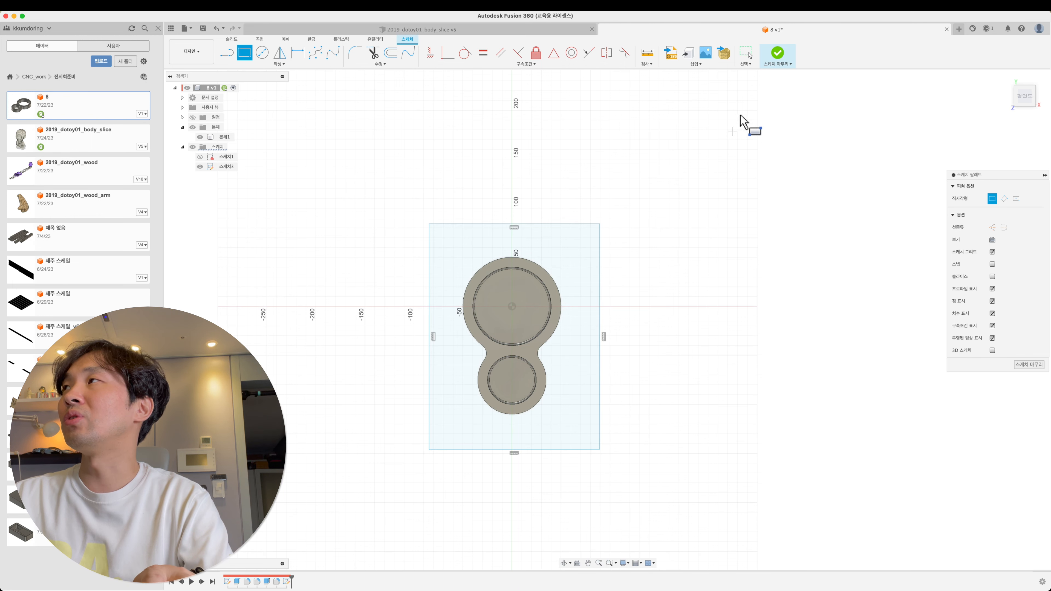
left_click(773, 65)
- Extrude the rectangle profile about 44 mm upward and set the extrusion direction to two sides
mouse_move(715, 232)
middle_mouse_down("shift")
mouse_move(659, 218)
mouse_move(616, 255)
middle_mouse_up("shift")
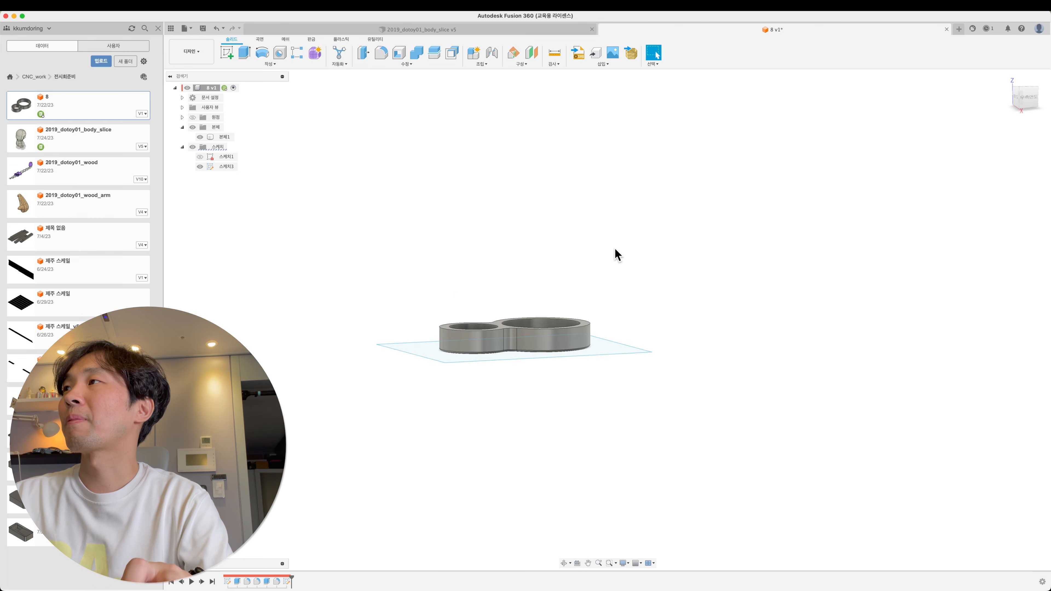
key("e")
left_click(608, 348)
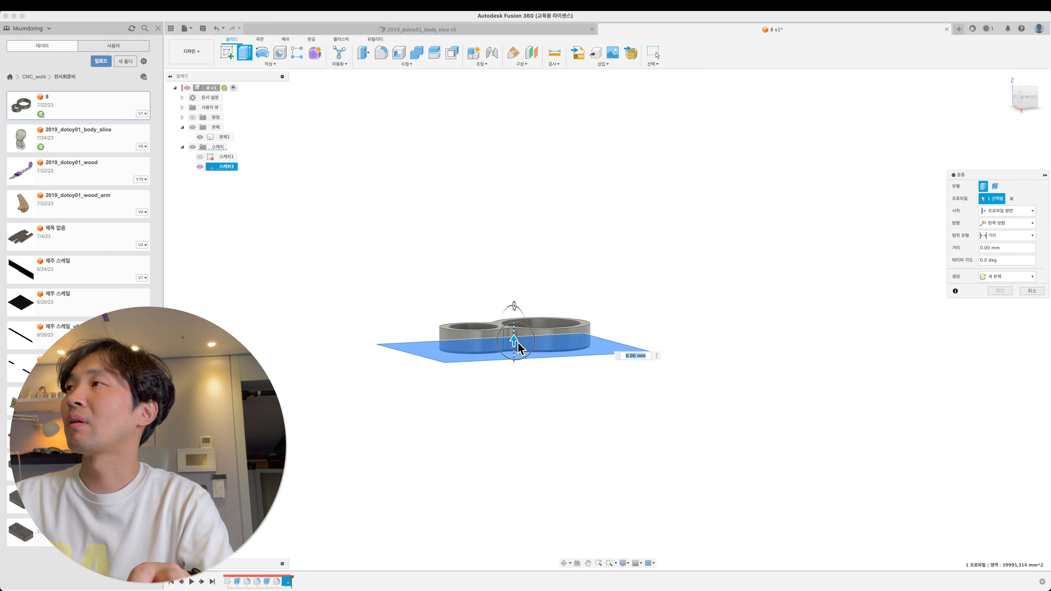
left_click_drag(519, 349, 535, 305)
left_click(1030, 224)
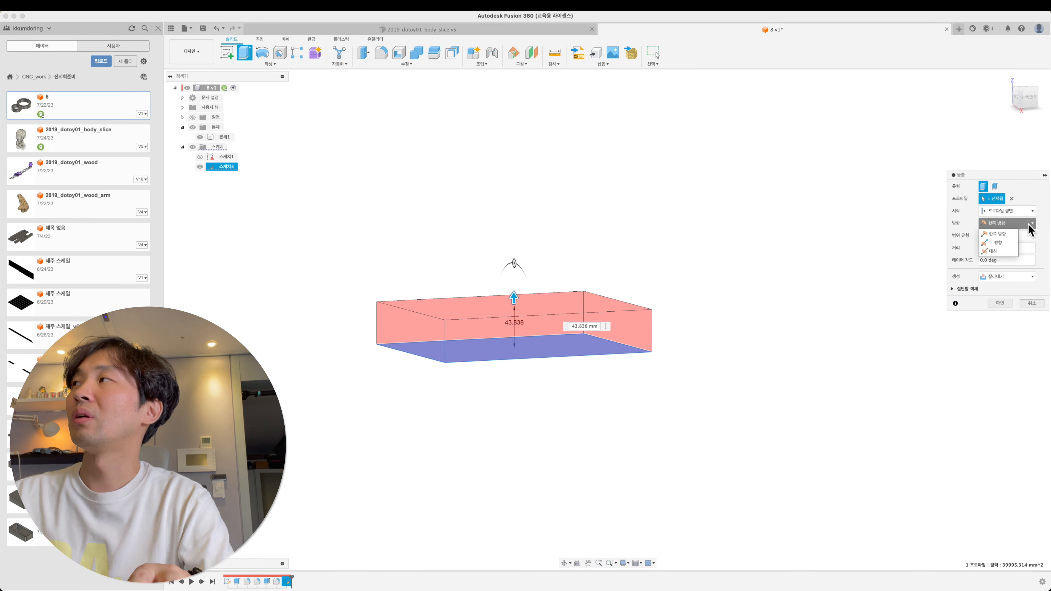
left_click(995, 242)
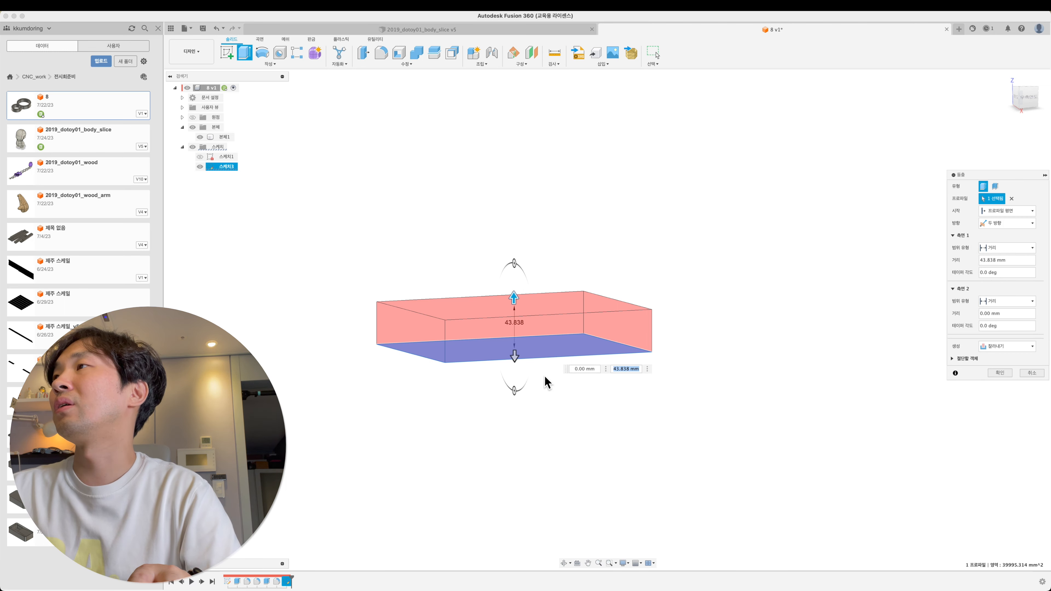
- Set the extrusion to 29 mm on side 1 and 5 mm on side 2, and create it as a new body
left_click_drag(518, 359, 518, 369)
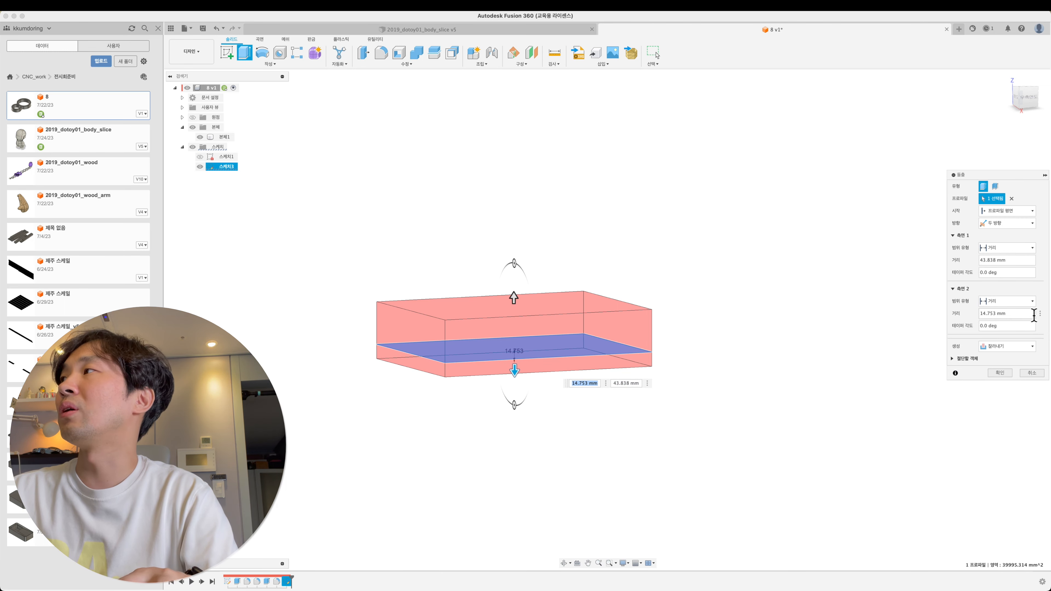
left_click_drag(985, 313, 1006, 315)
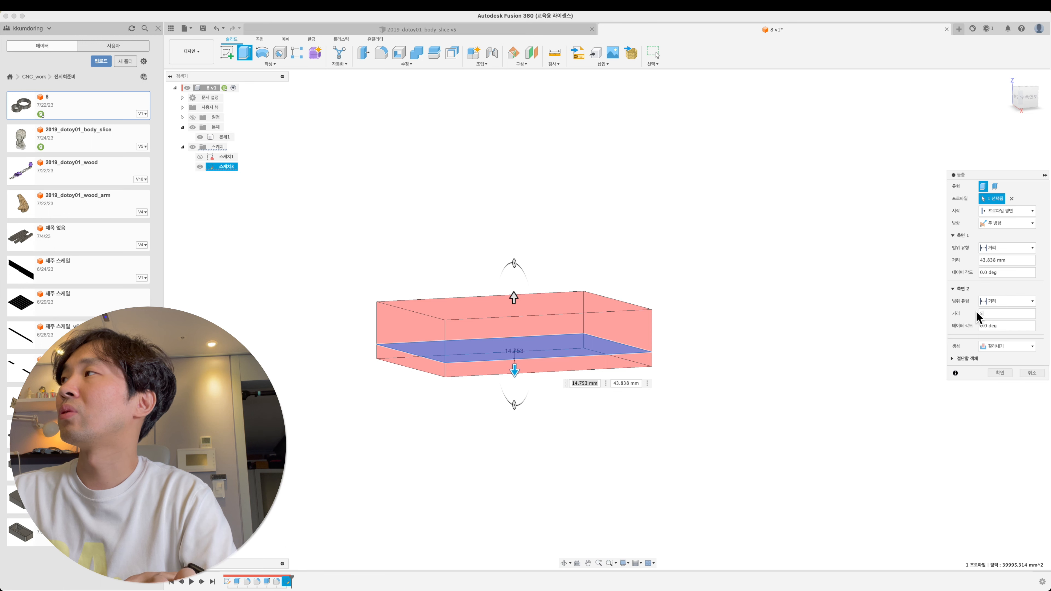
type("5")
left_click(987, 260)
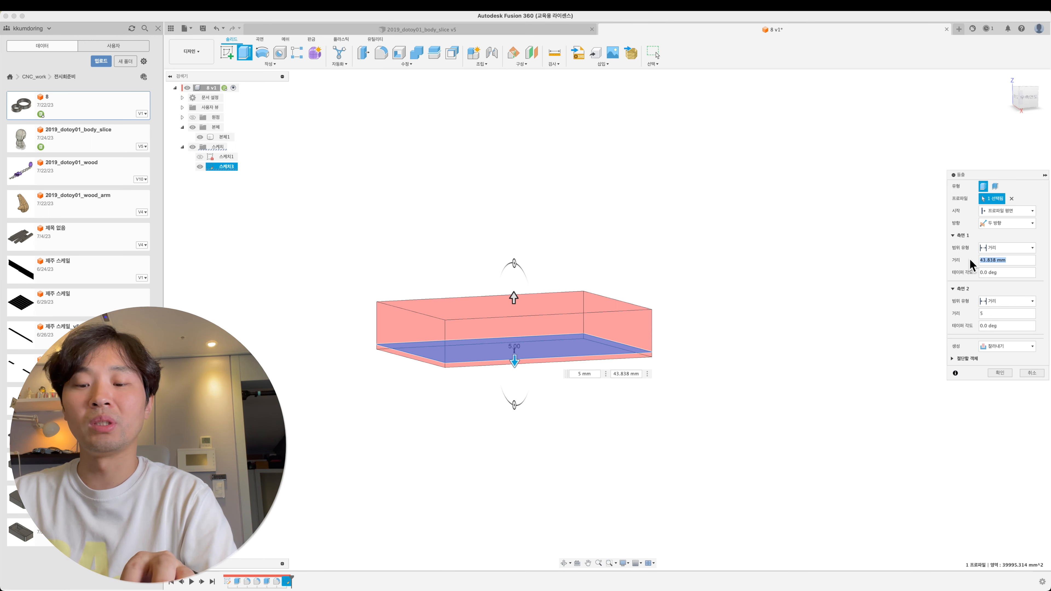
type("29")
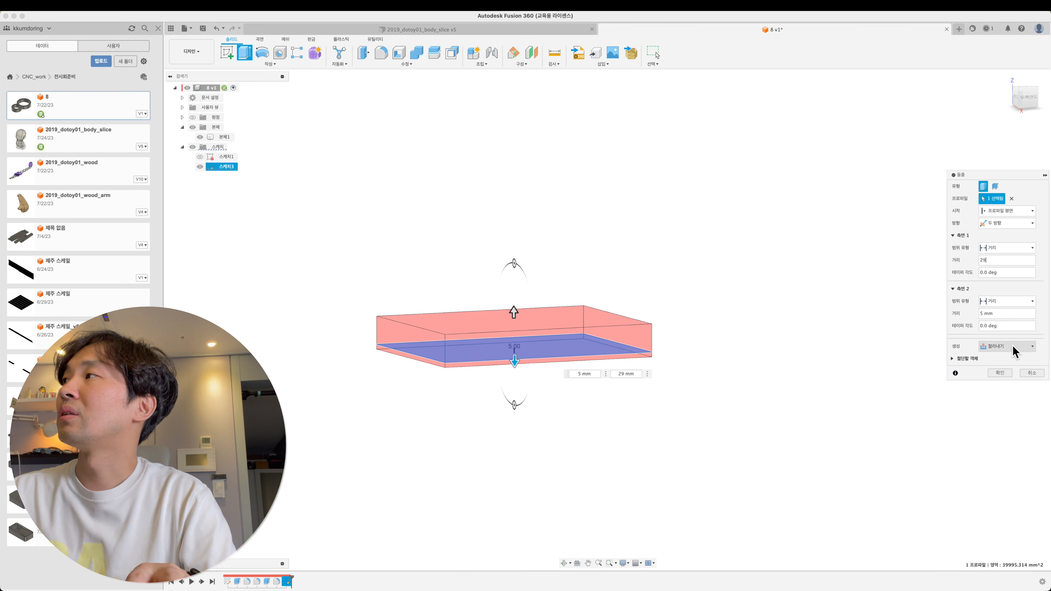
left_click(1003, 347)
left_click(1002, 387)
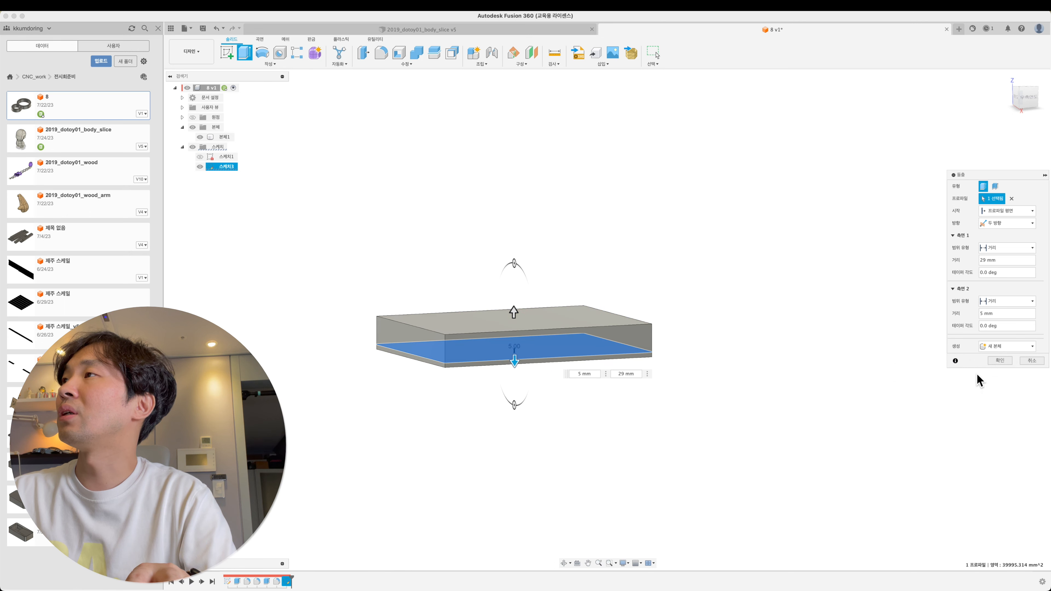
left_click(999, 361)
left_click(532, 53)
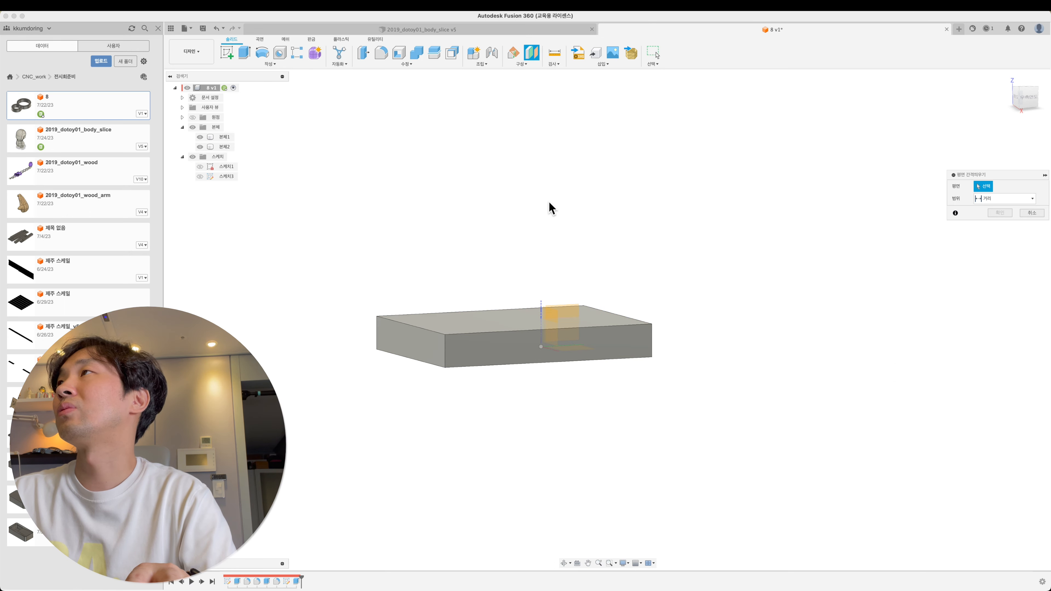
left_click(532, 65)
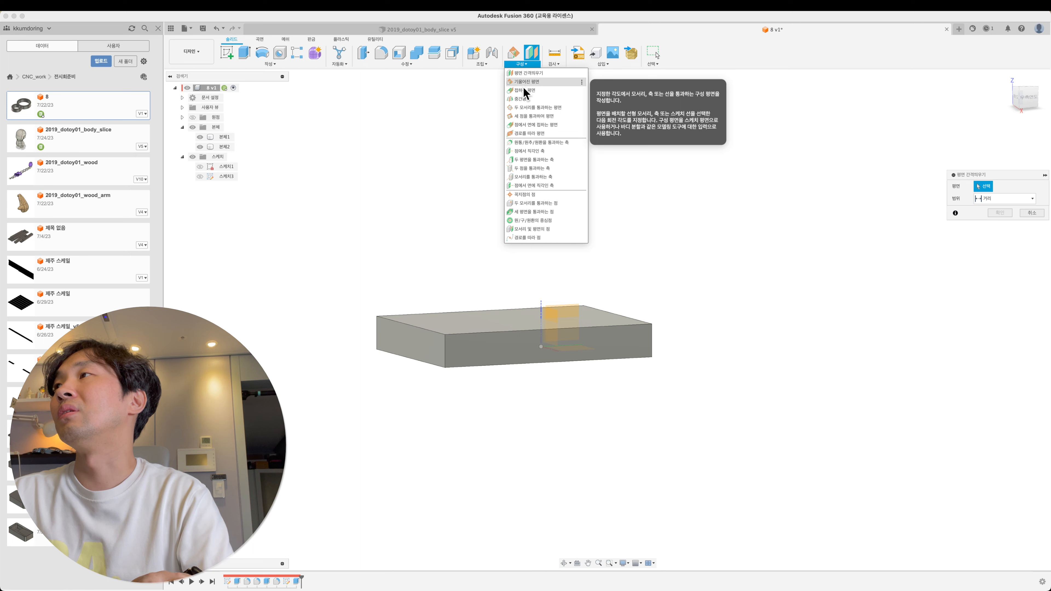
left_click(524, 65)
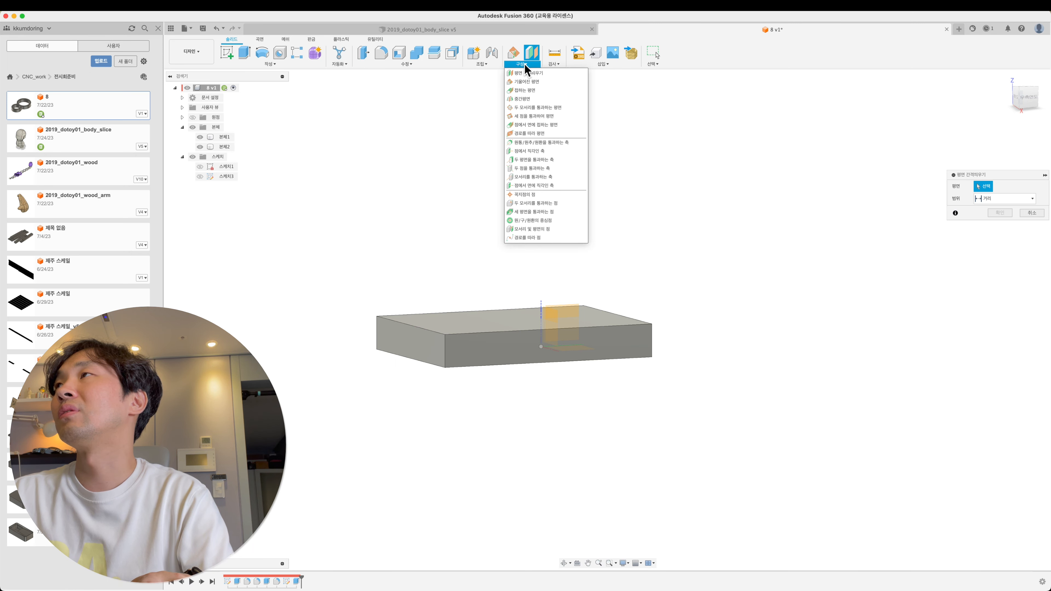
key("Escape")
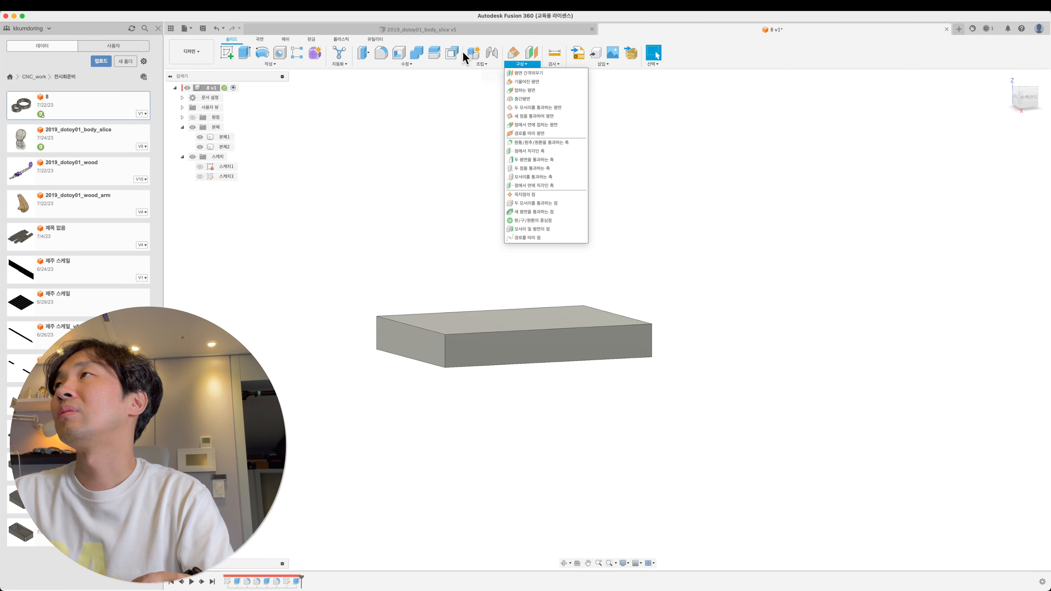
- Hide the rectangular block and split it with the figure-eight part's top face as the splitting tool
left_click(431, 54)
left_click(219, 146)
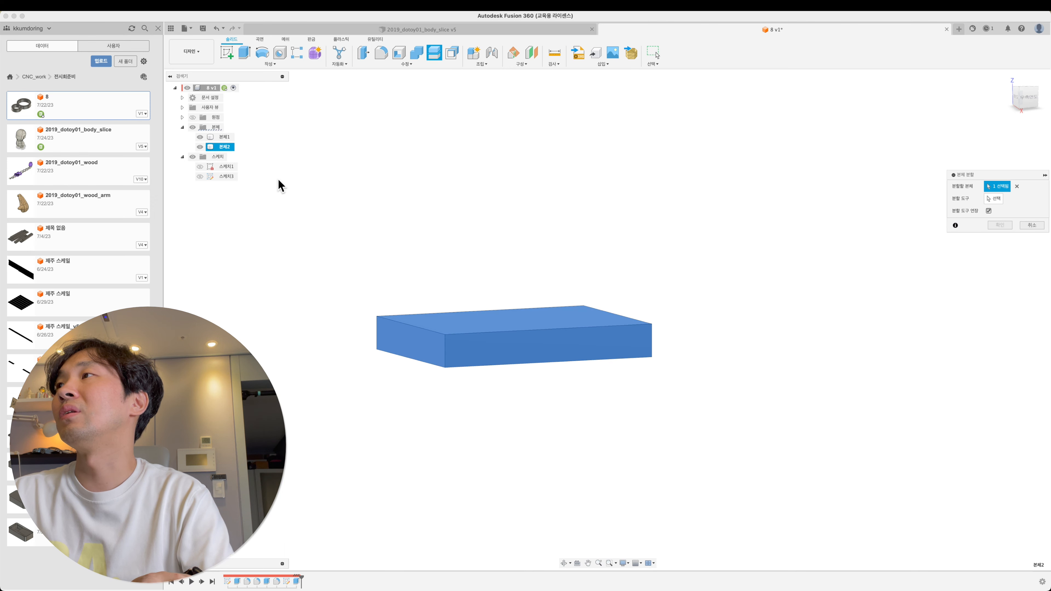
middle_click_drag(281, 185, 423, 332, "shift")
left_click(200, 147)
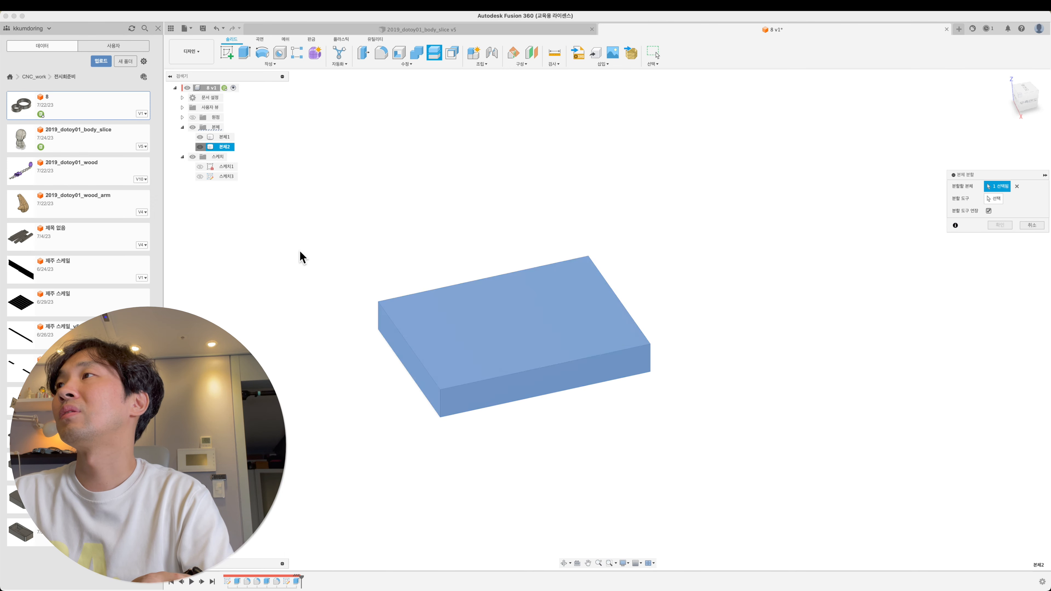
scroll(449, 339, "up", 5)
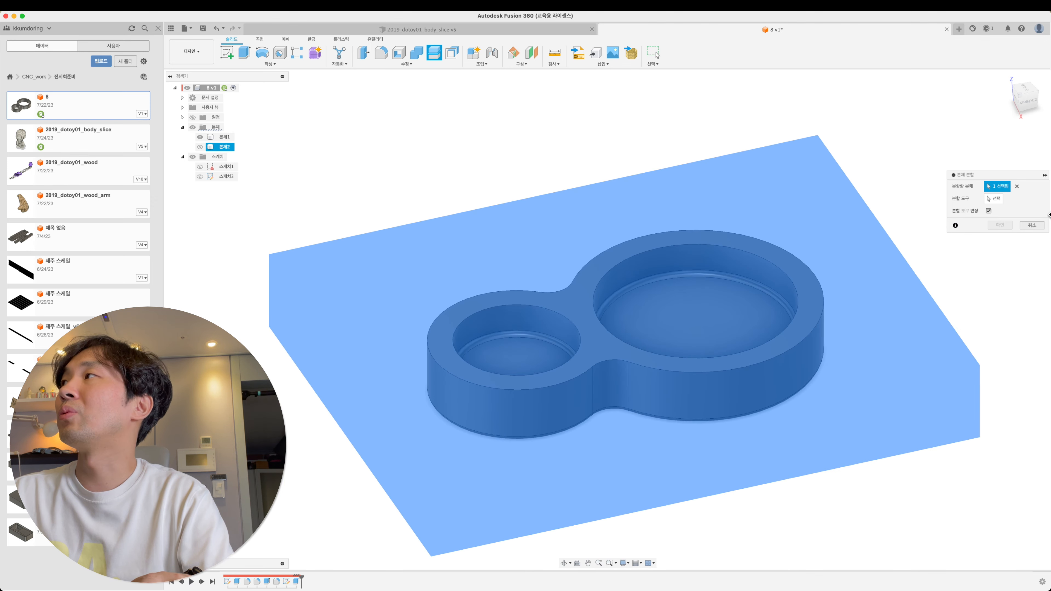
left_click(998, 202)
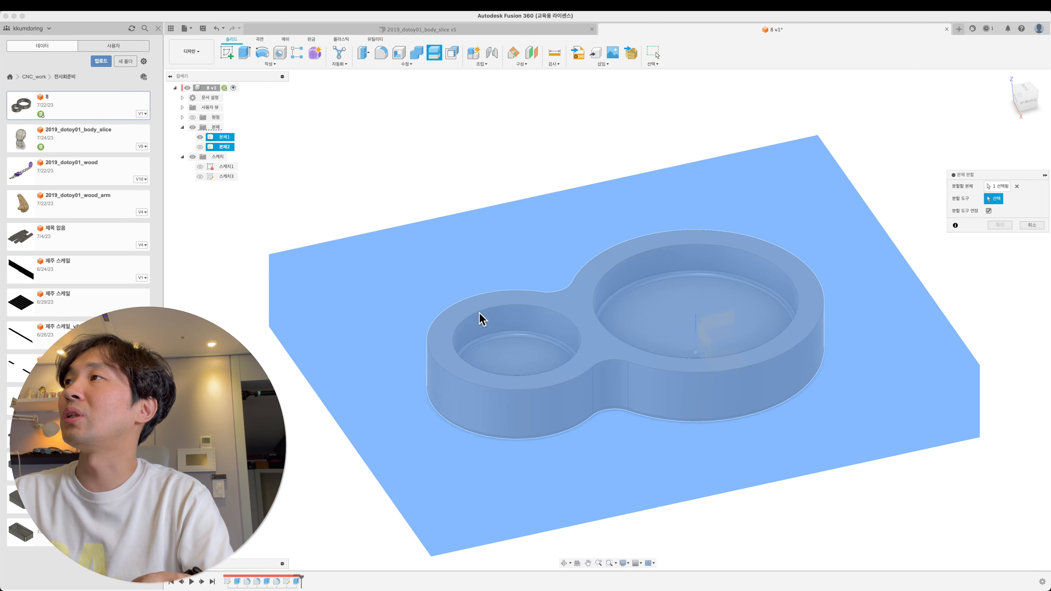
left_click(451, 325)
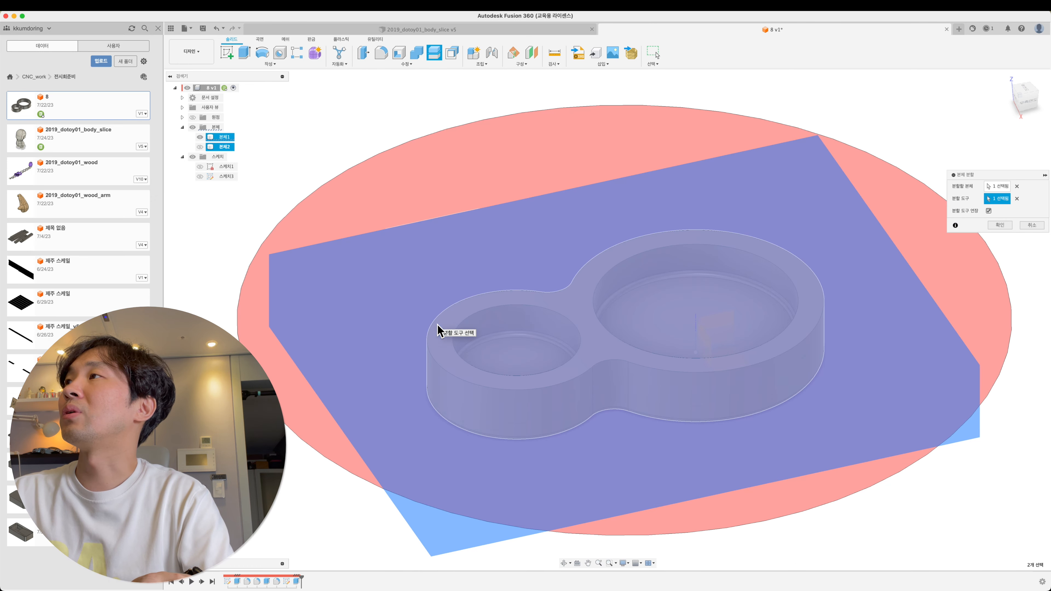
left_click(998, 227)
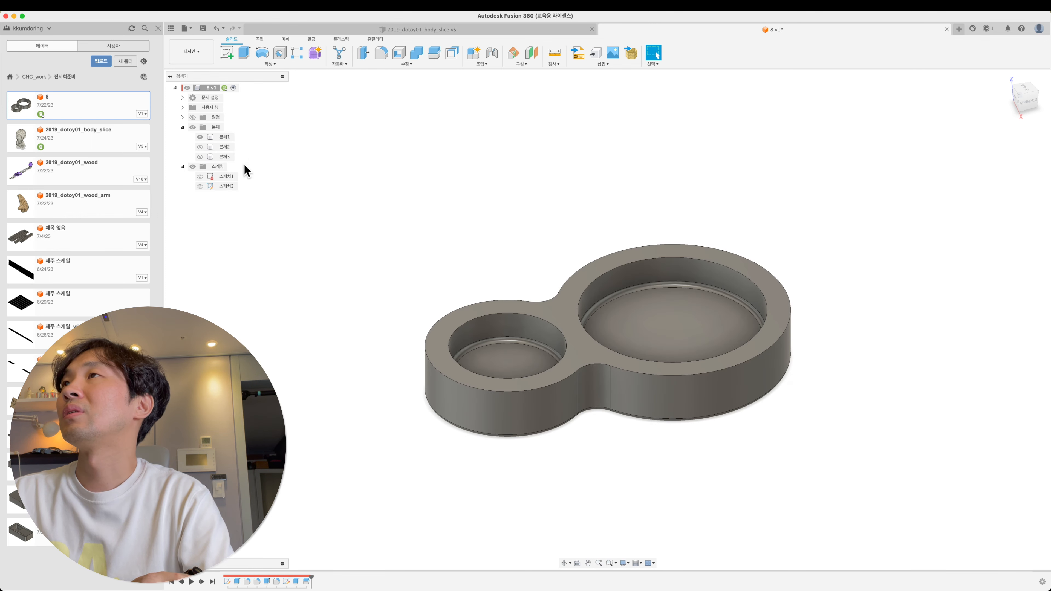
- Show the block below the split and cut the figure-eight part out of it with Combine, keeping the tool body
left_click(201, 147)
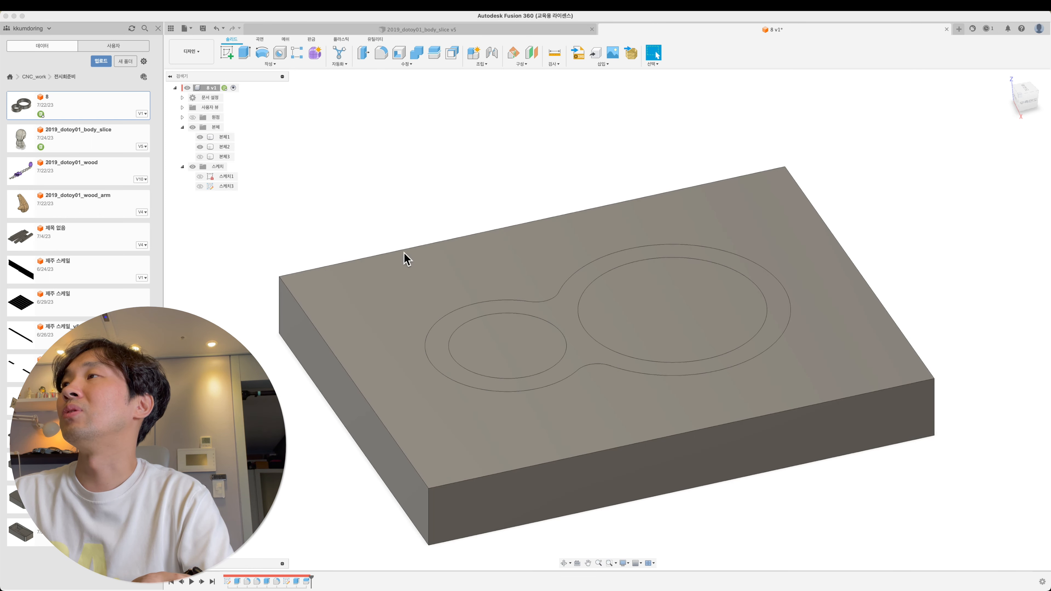
mouse_move(405, 257)
middle_mouse_down("shift")
mouse_move(411, 228)
mouse_move(410, 245)
middle_mouse_up("shift")
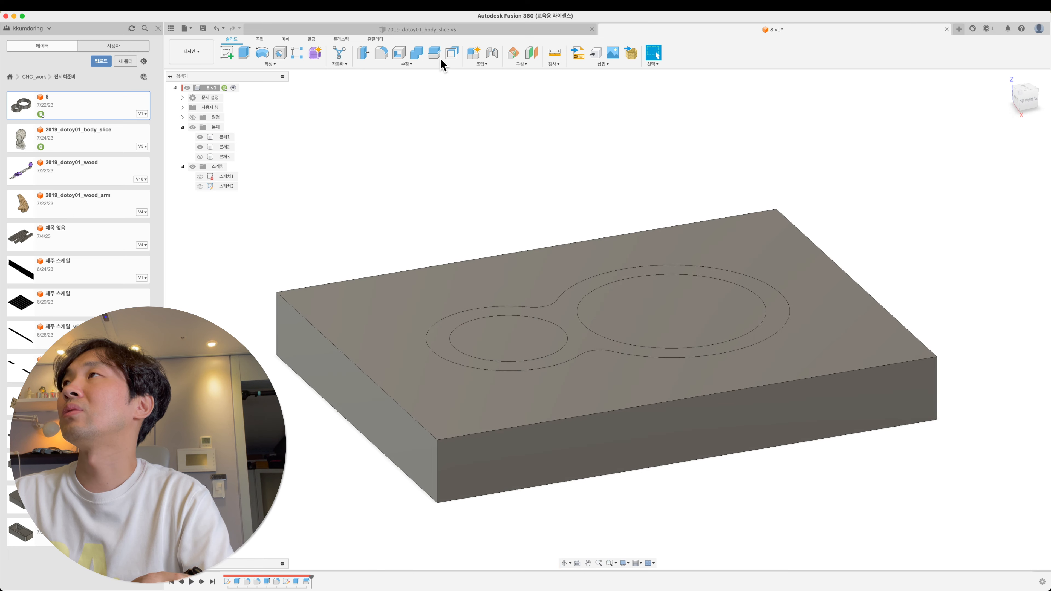
left_click(421, 56)
left_click(551, 304)
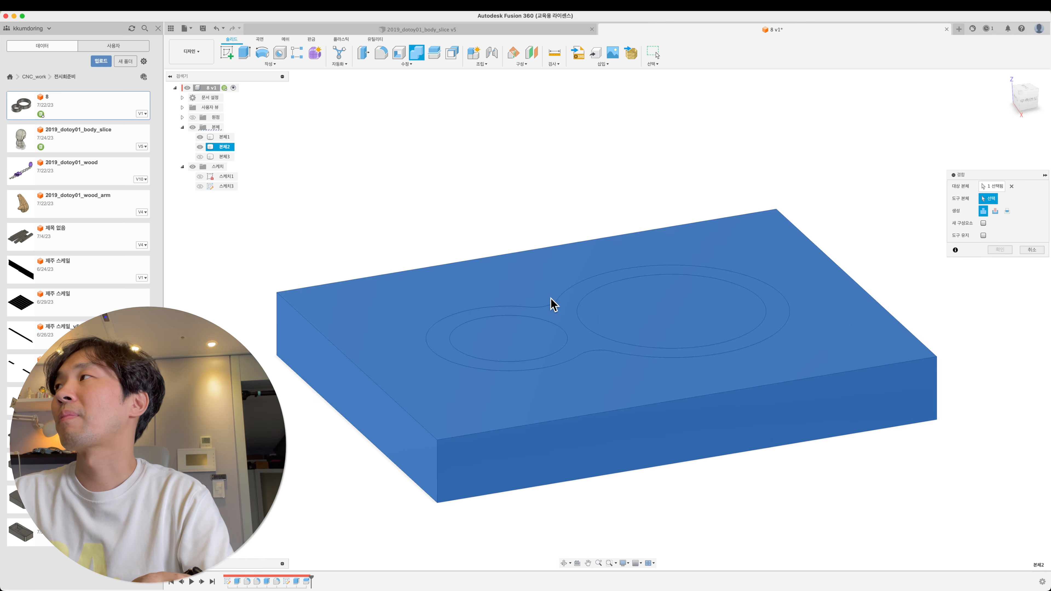
left_click(995, 211)
left_click(983, 235)
left_click(783, 302)
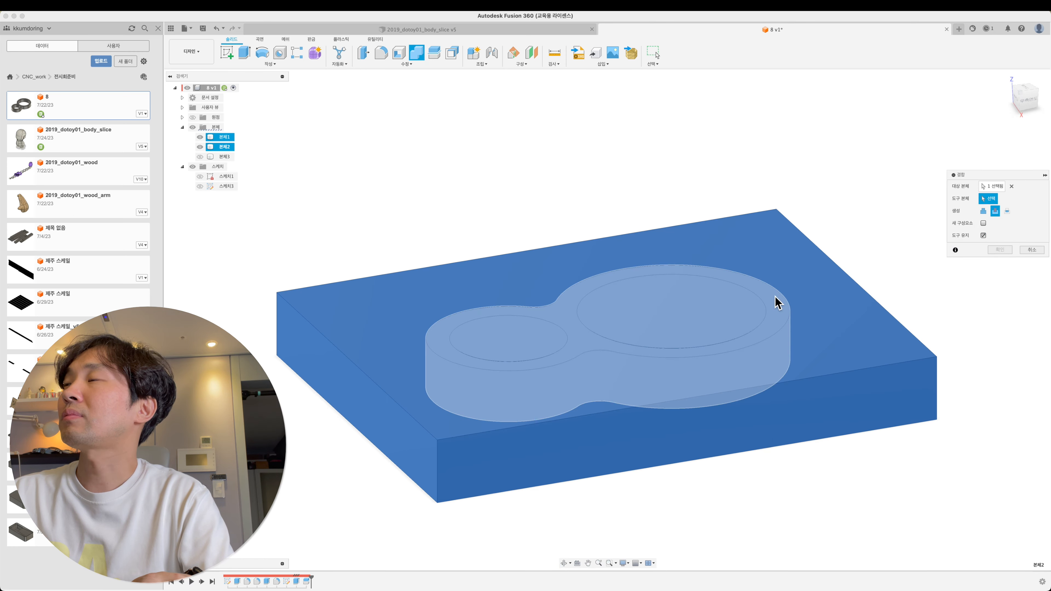
left_click(1000, 250)
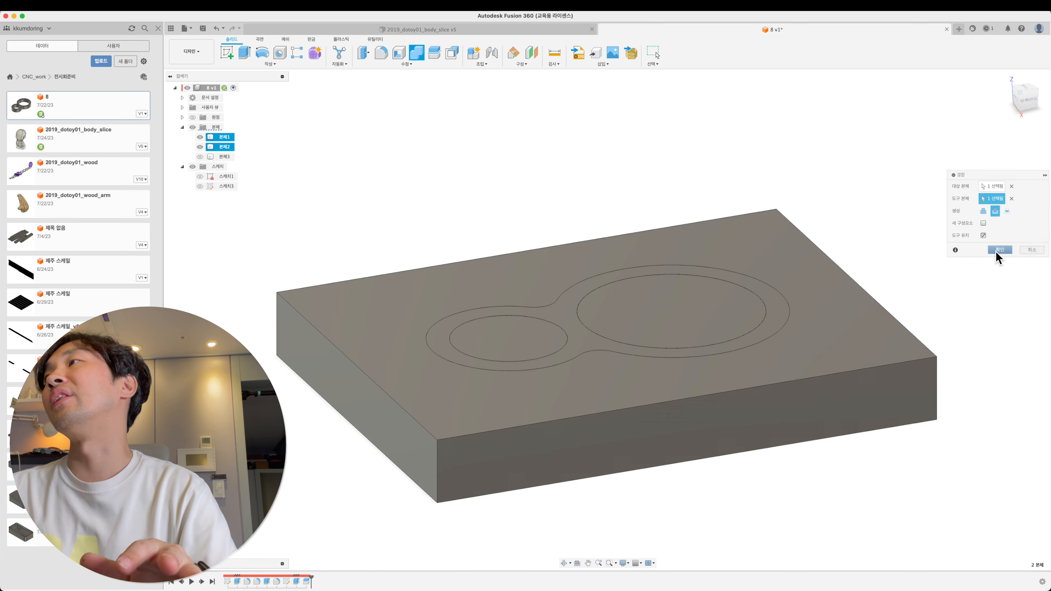
- Hide the outer block and the figure-eight part, show the thin top plate, and join the two round cavity plugs to it with Combine
left_click(418, 331)
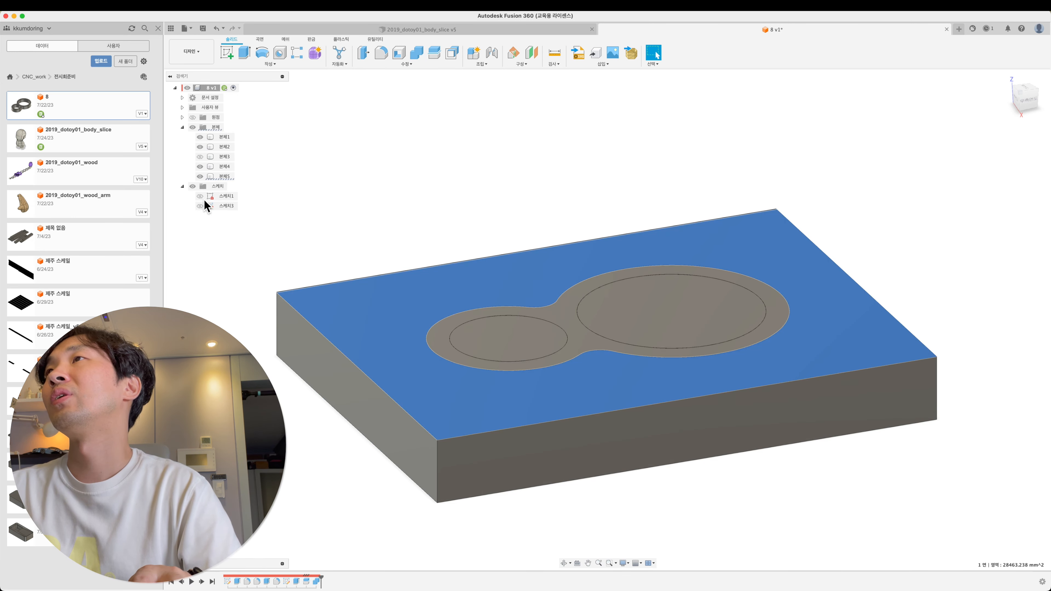
left_click(199, 176)
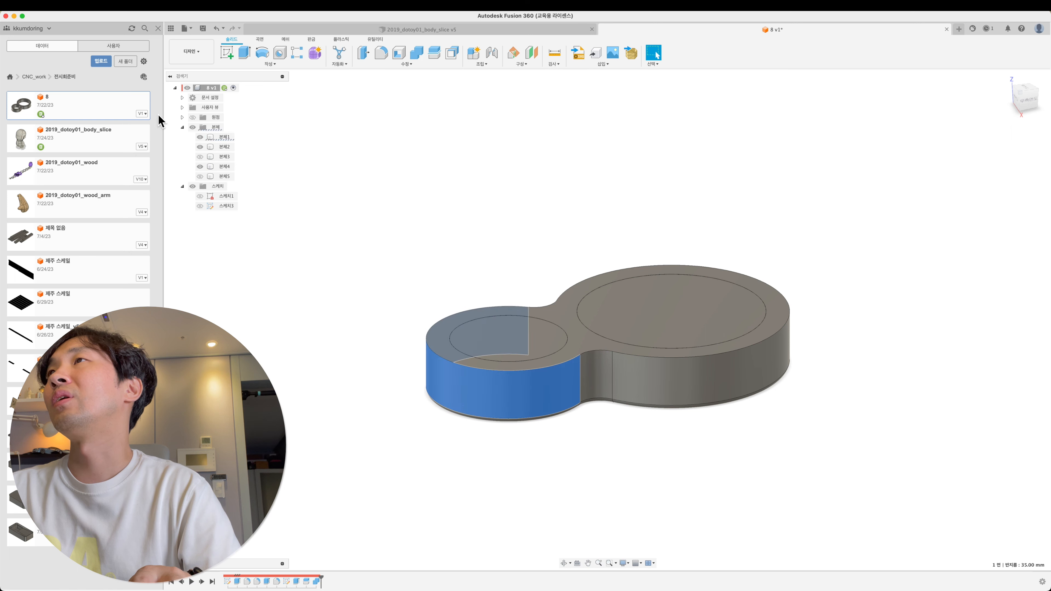
left_click(199, 136)
left_click(200, 156)
middle_click_drag(399, 218, 382, 141, "shift")
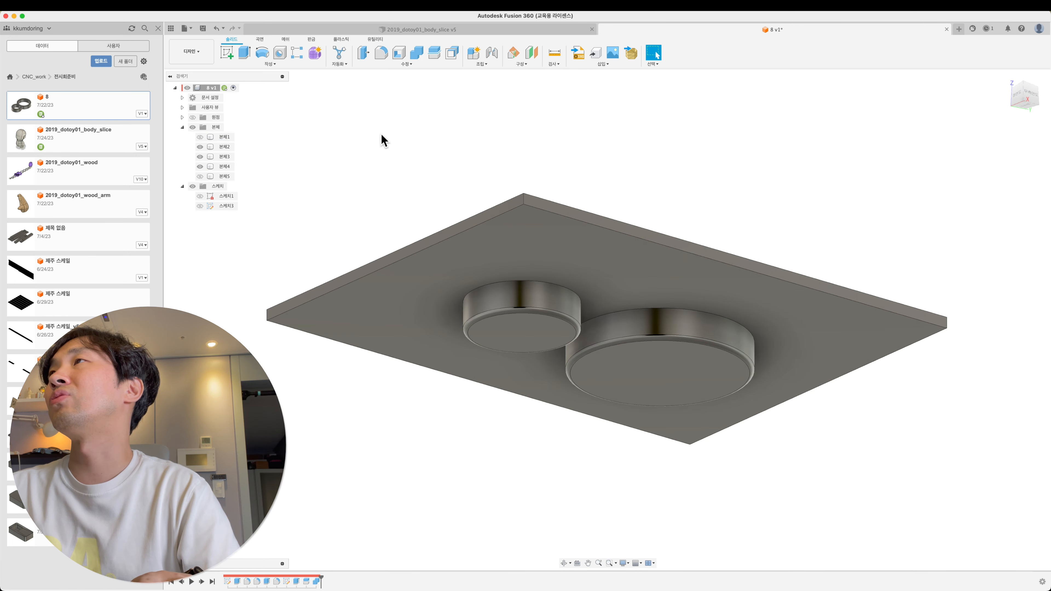
left_click(417, 53)
left_click(455, 277)
left_click(496, 305)
left_click(615, 350)
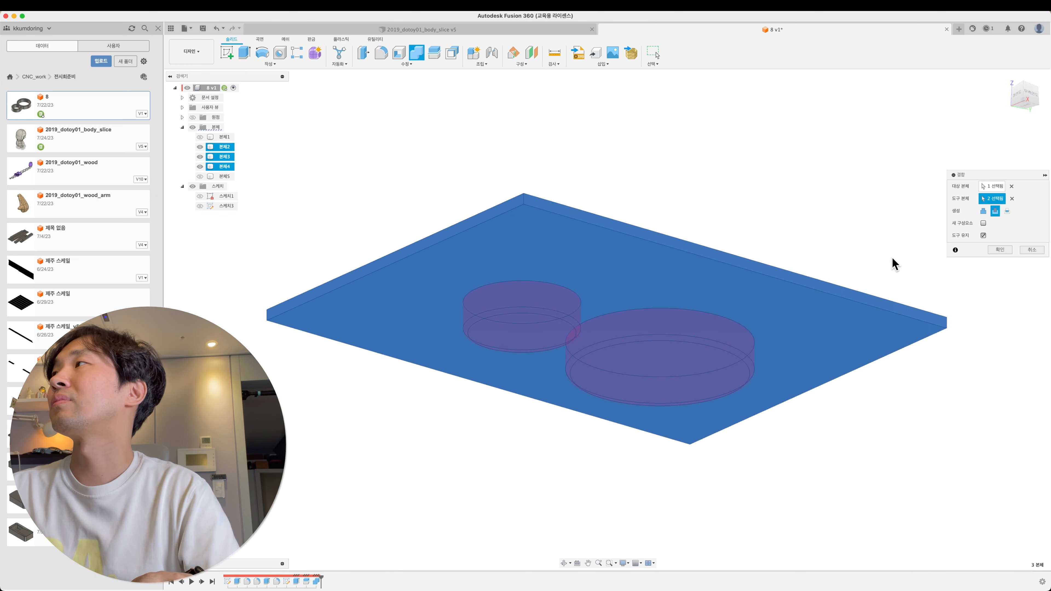
left_click(999, 249)
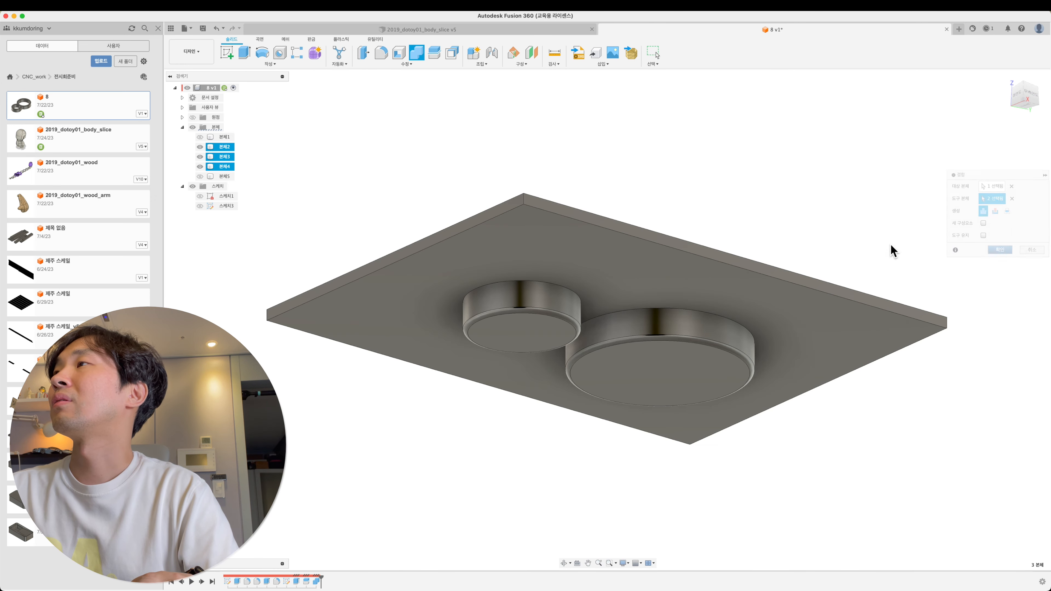
- Inspect the hollowed block on its own, and return to showing only the plate with the plugs
left_click(200, 156)
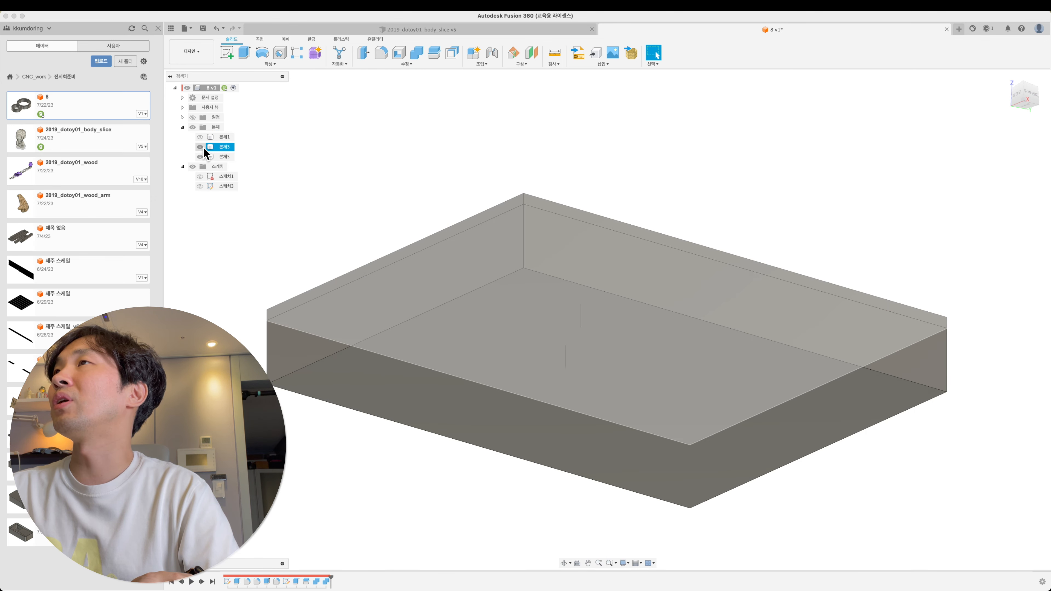
left_click(200, 147)
left_click(201, 157)
left_click(200, 147)
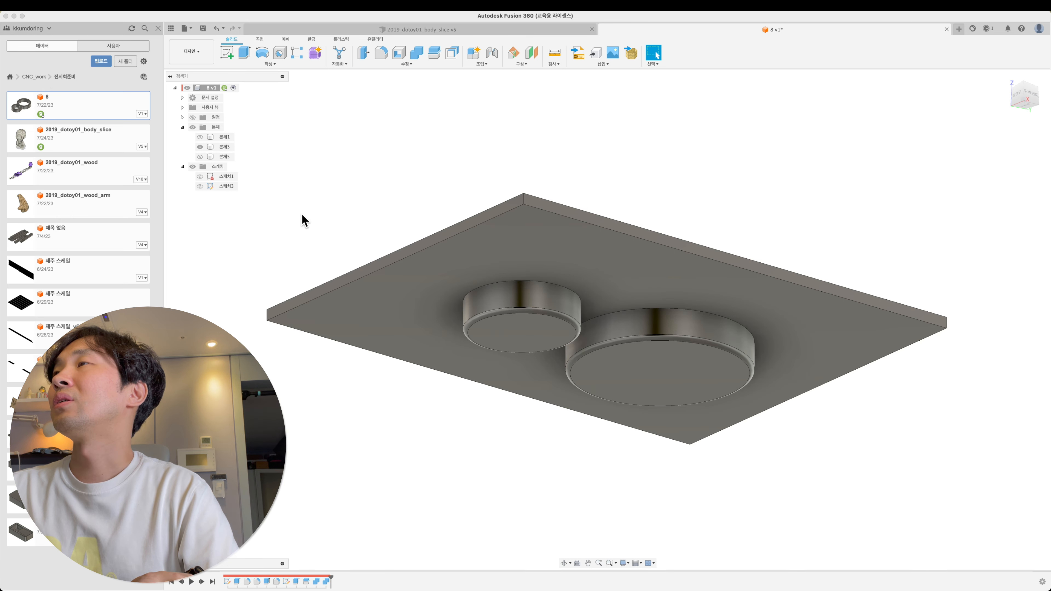
- Start a sketch on the plate's plug-side face and draw one small circle near each short end, beyond the plugs
middle_click_drag(301, 218, 305, 181, "shift")
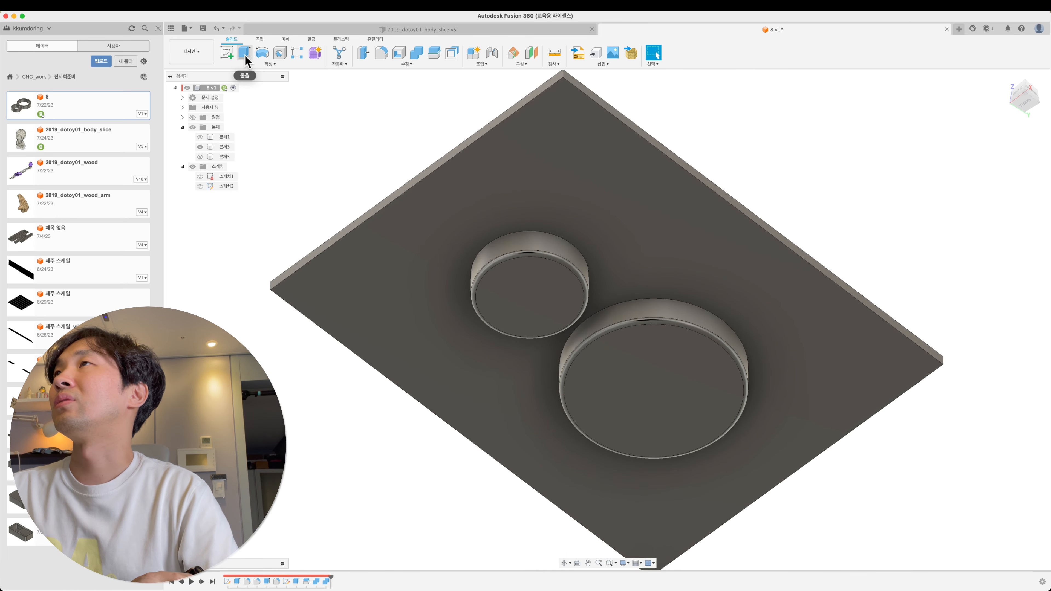
left_click(227, 53)
left_click(432, 312)
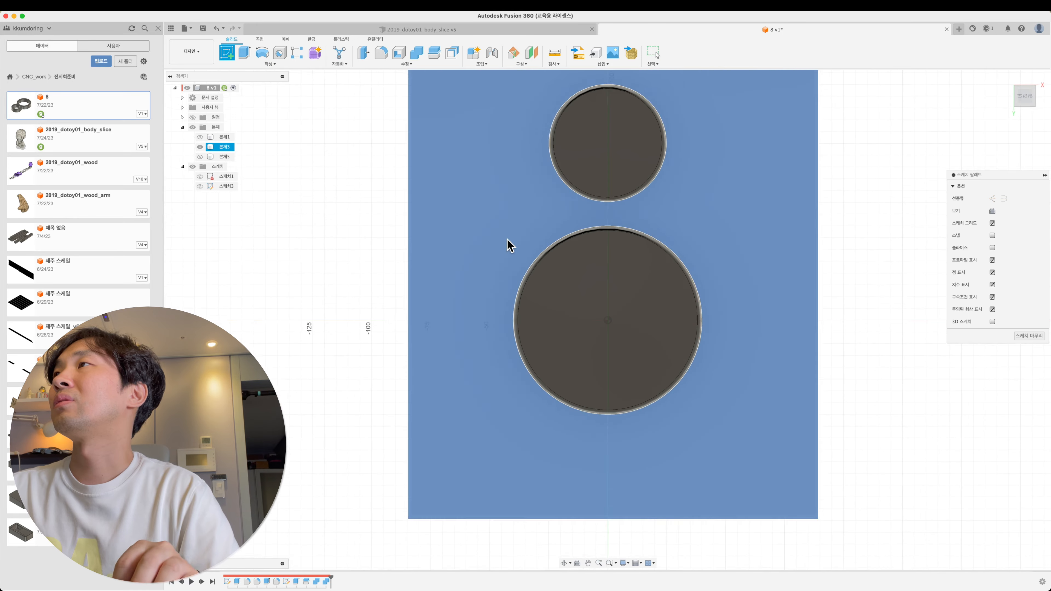
key("c")
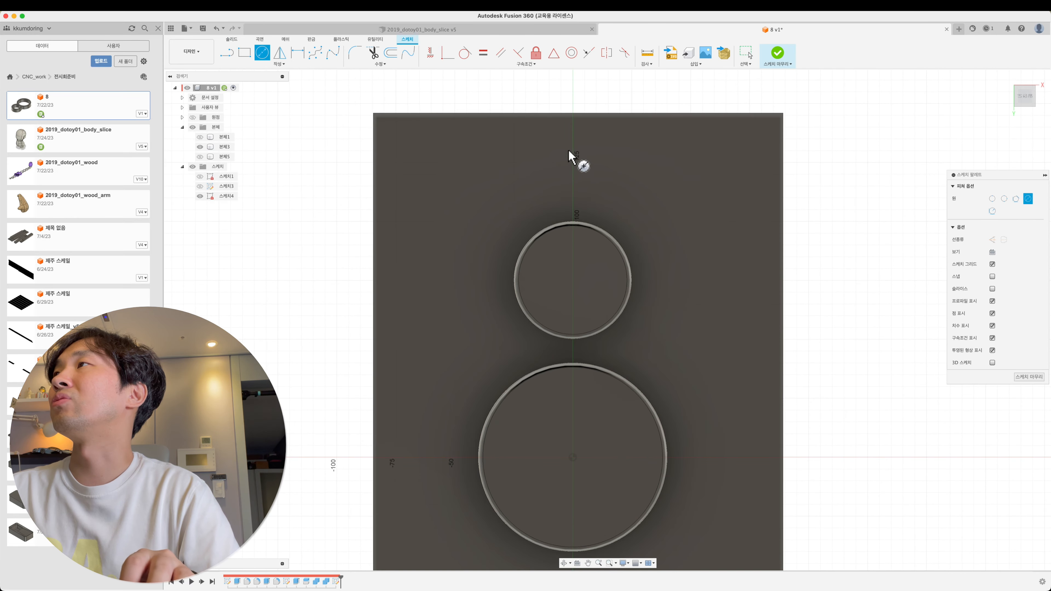
left_click(569, 150)
left_click(581, 185)
scroll(582, 299, "down", 5)
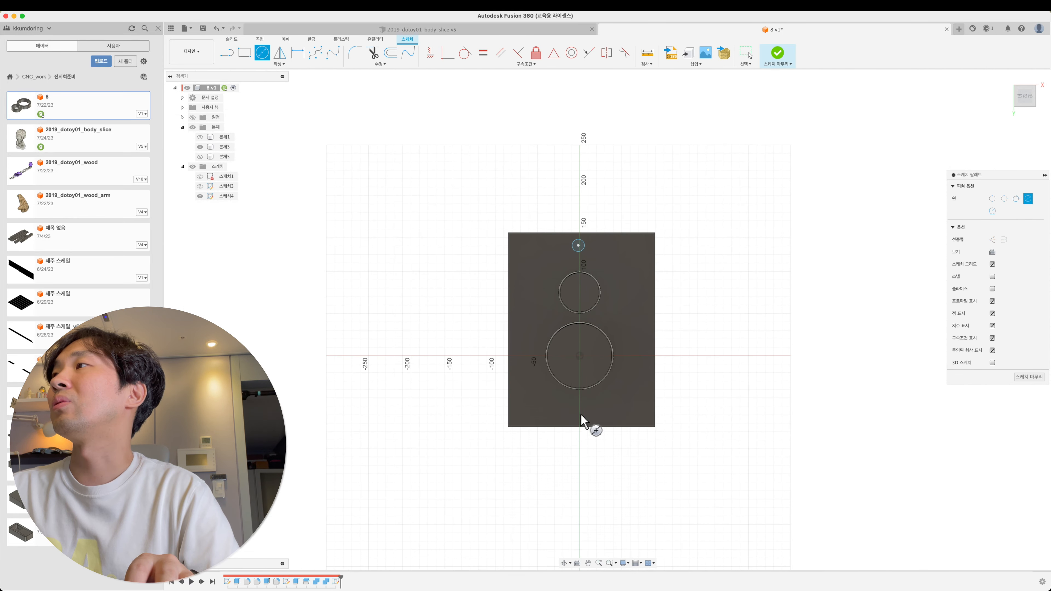
left_click(589, 419)
scroll(589, 419, "up", 3)
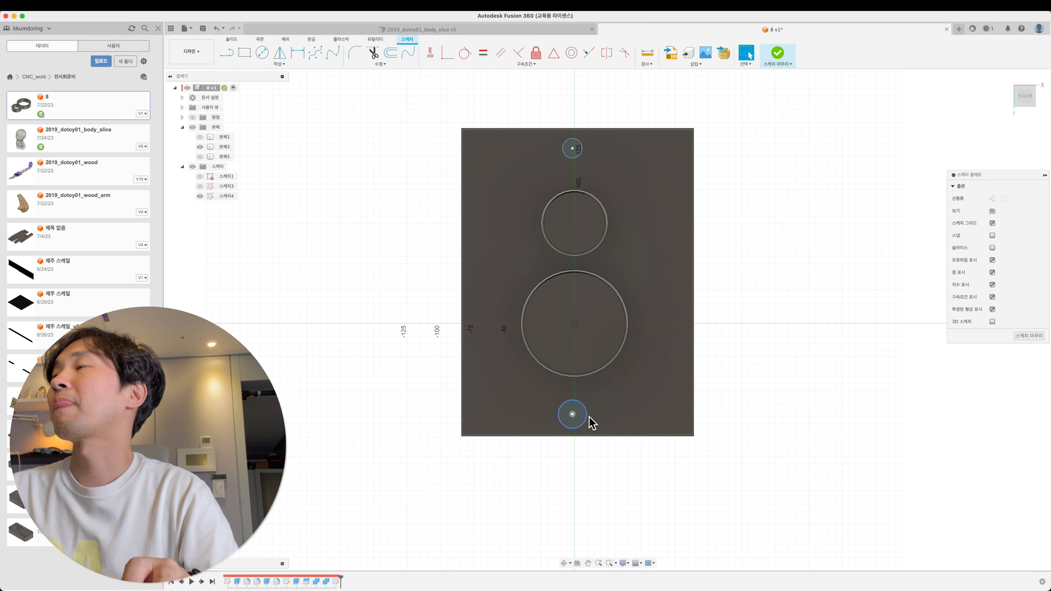
- Dimension both small circles to a 20 mm diameter and finish the sketch
key("d")
left_click(604, 456)
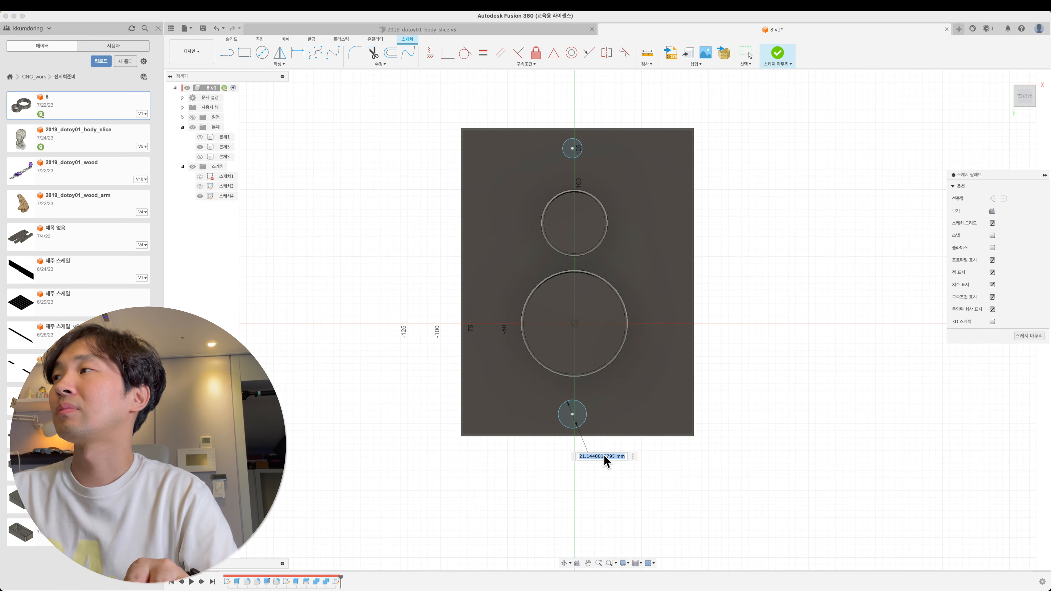
type("20")
key("Return")
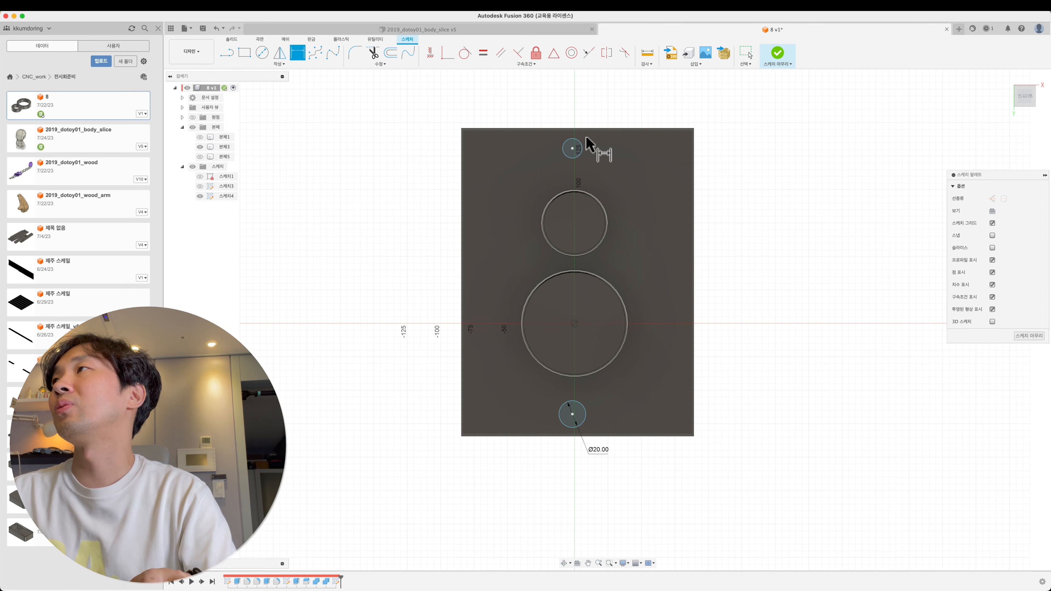
left_click(582, 145)
left_click(609, 122)
type("20")
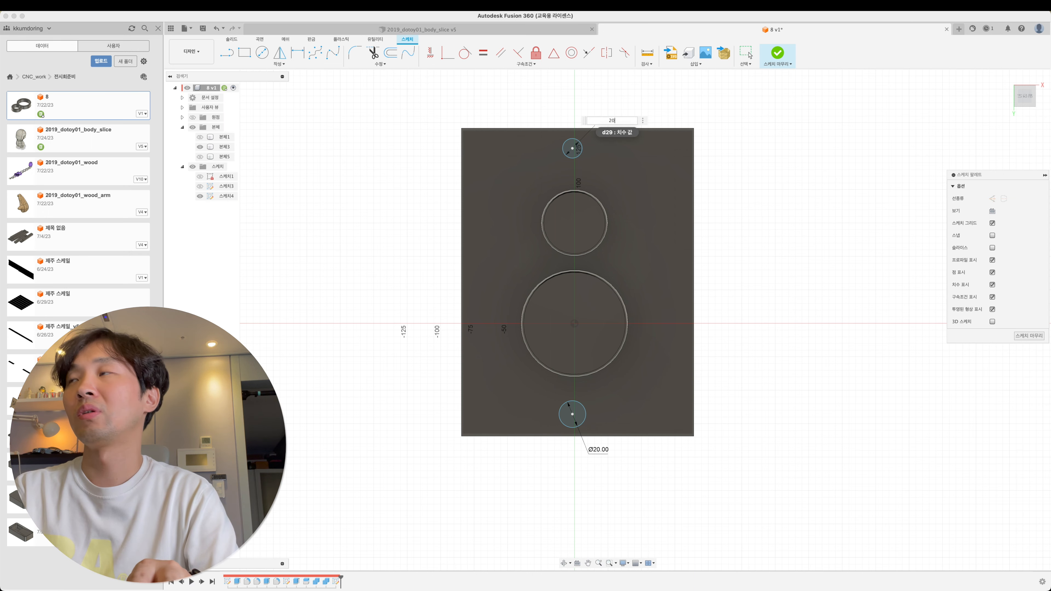
key("Return")
key("Escape")
left_click(782, 54)
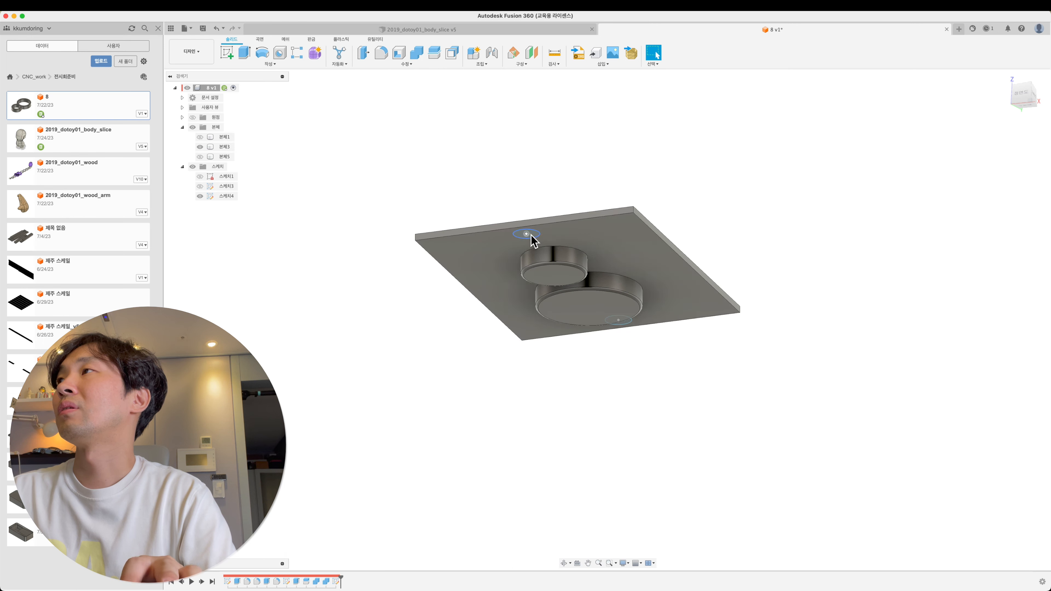
- Extrude both 20 mm circles about 11.5 mm away from the plate with a -5° taper, joined to the plate
key("e")
left_click(527, 233)
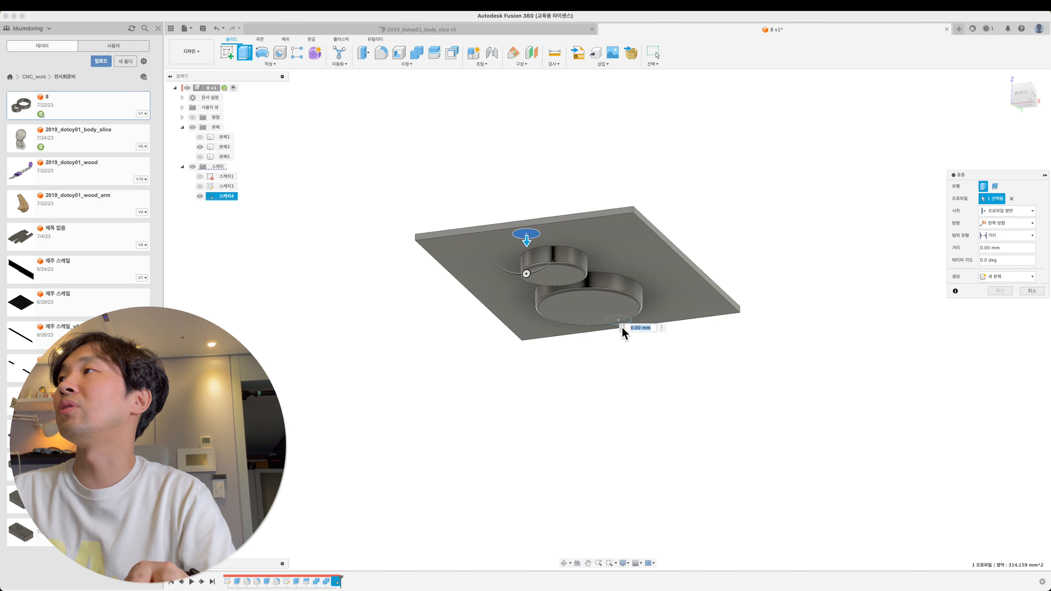
left_click(619, 320)
middle_click_drag(570, 352, 633, 321, "shift")
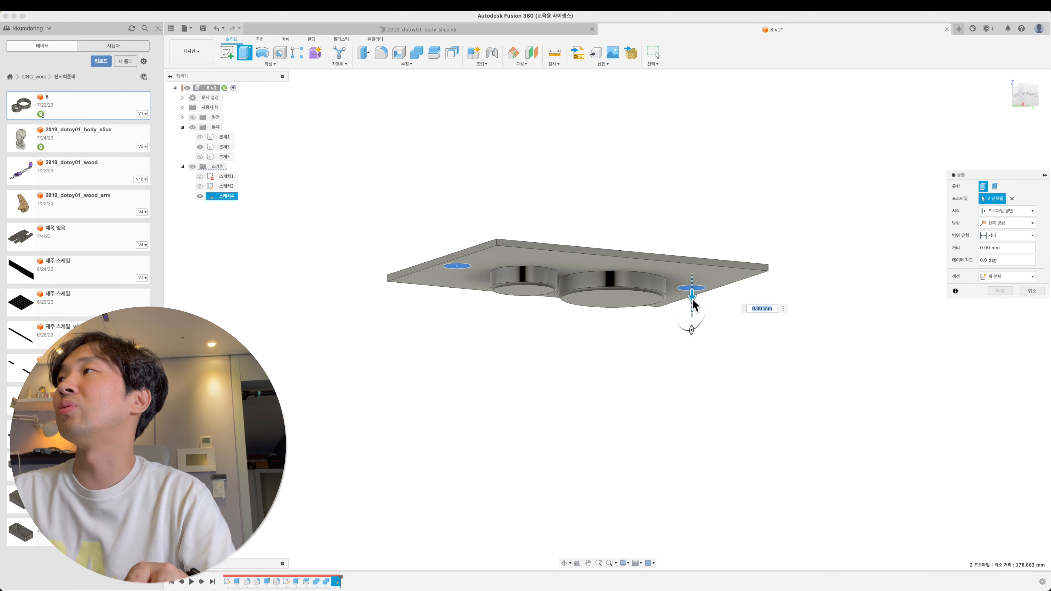
left_click_drag(698, 313, 698, 322)
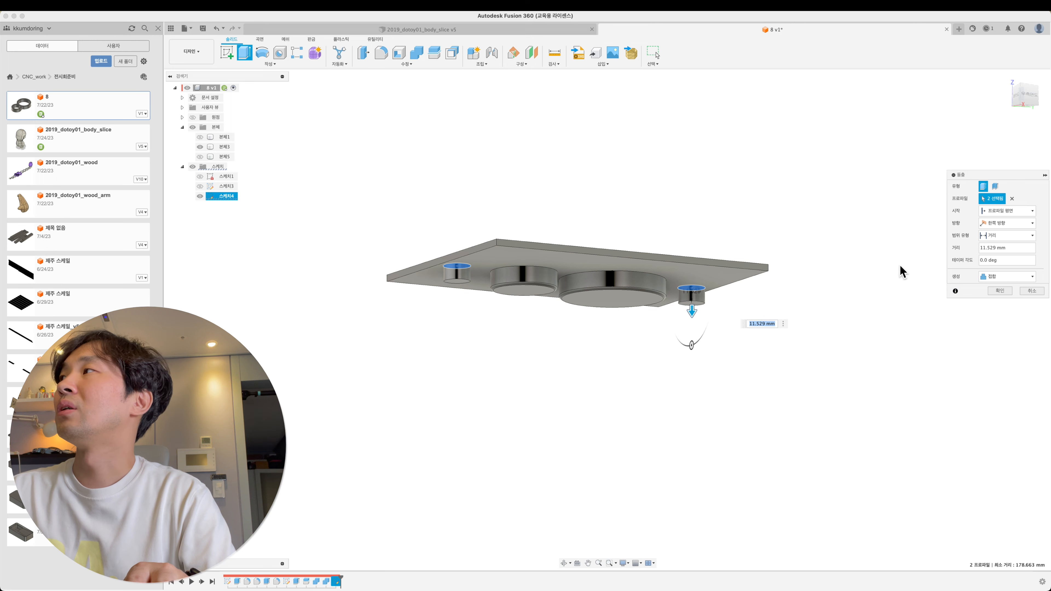
left_click(1015, 260)
type("-")
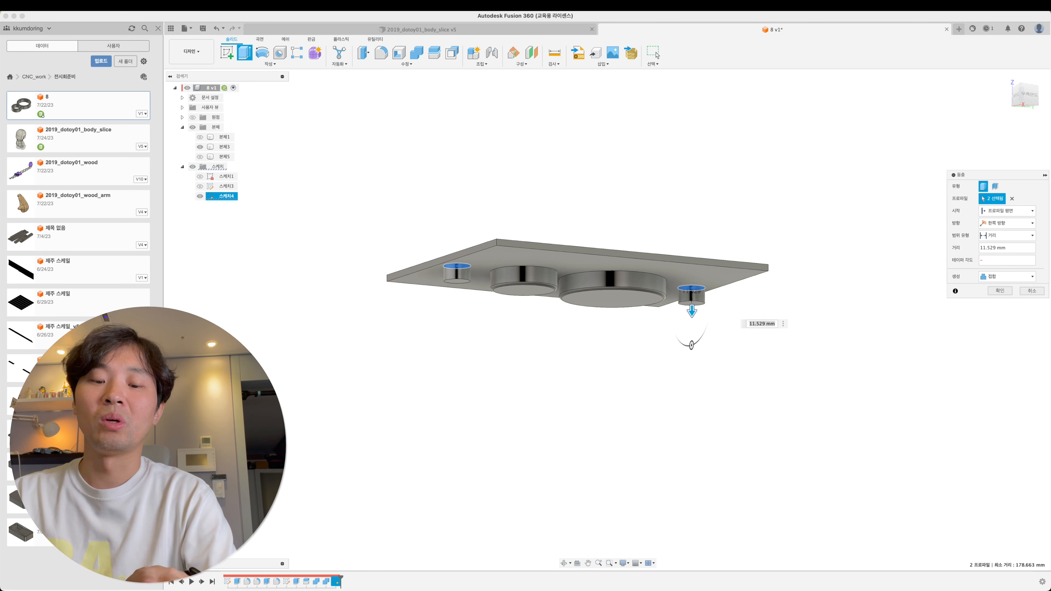
type("5")
key("Return")
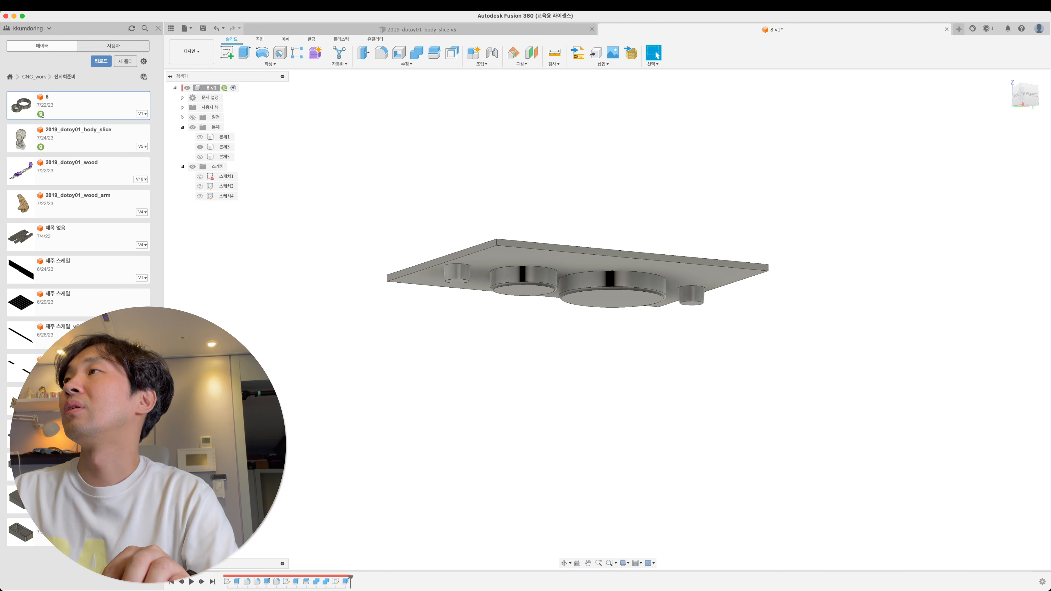
key("f")
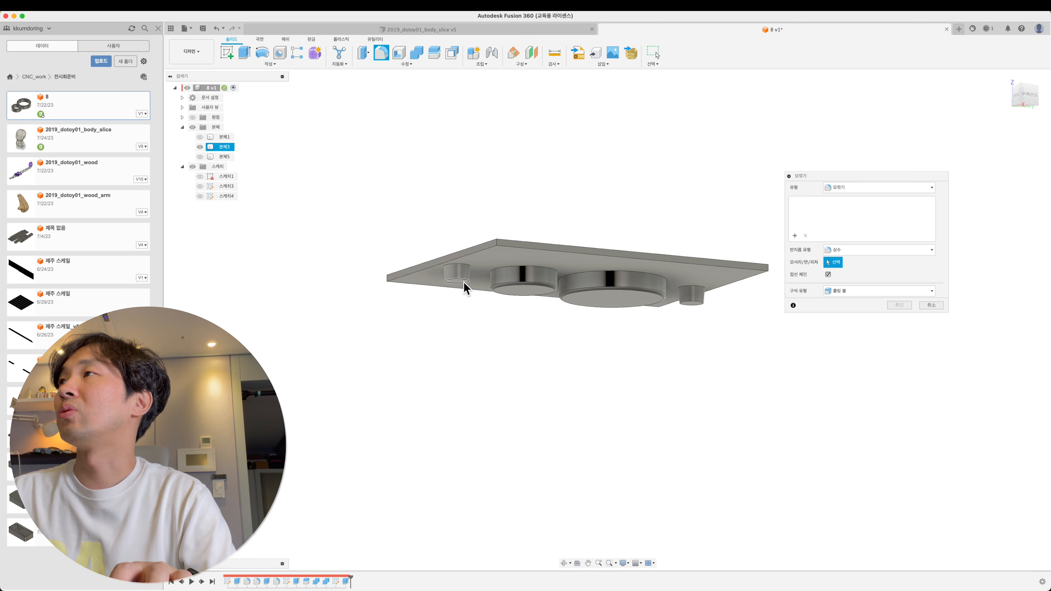
left_click(463, 283)
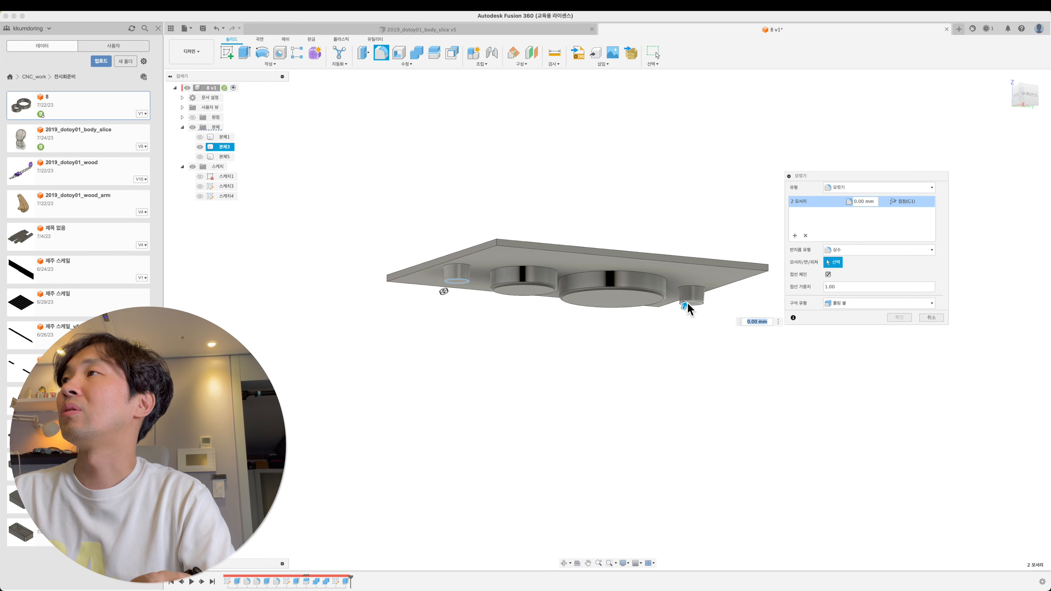
key("Escape")
- Show the hollowed block and cut the plate with its pins out of it with Combine, keeping the tool body
left_click(199, 156)
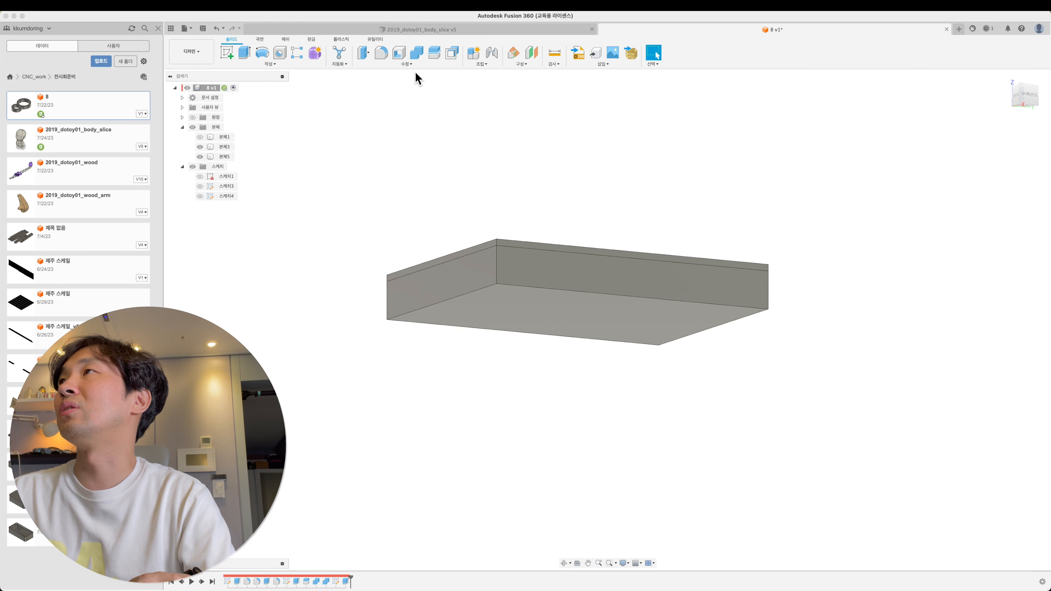
left_click(416, 53)
left_click(487, 318)
left_click(521, 247)
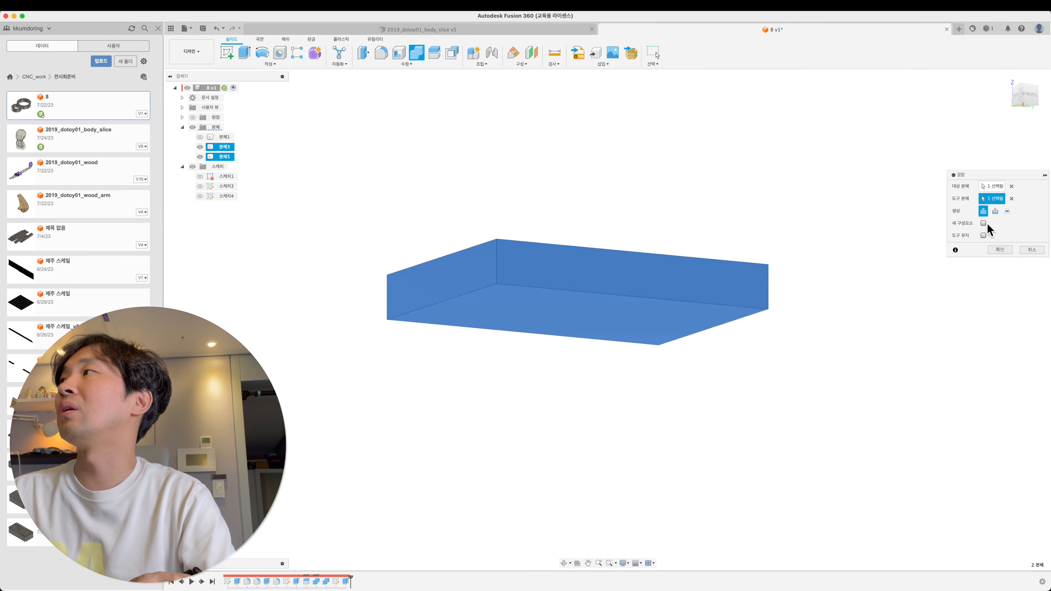
left_click(995, 212)
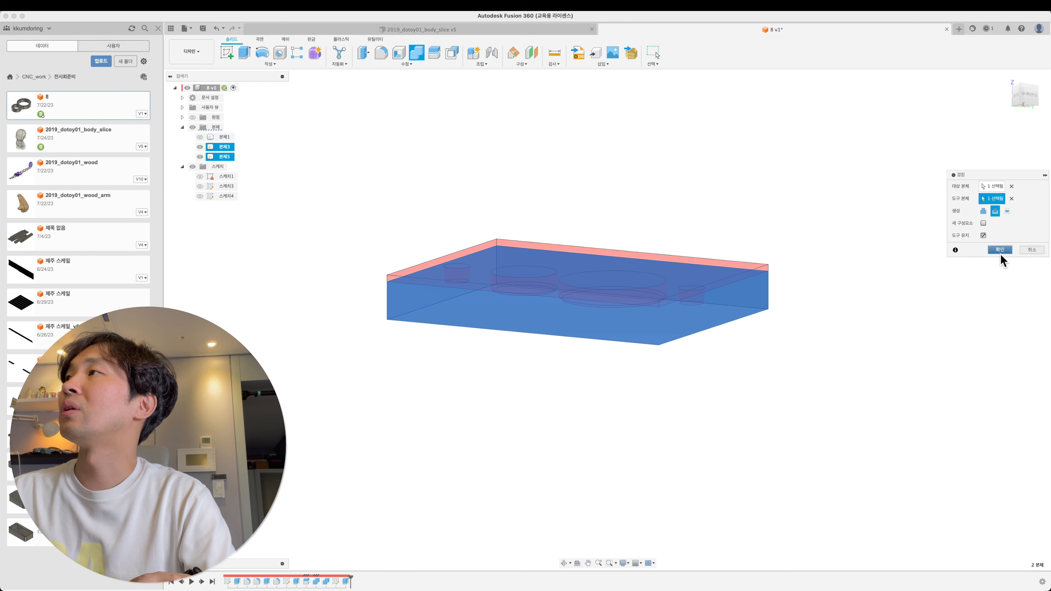
left_click(1000, 252)
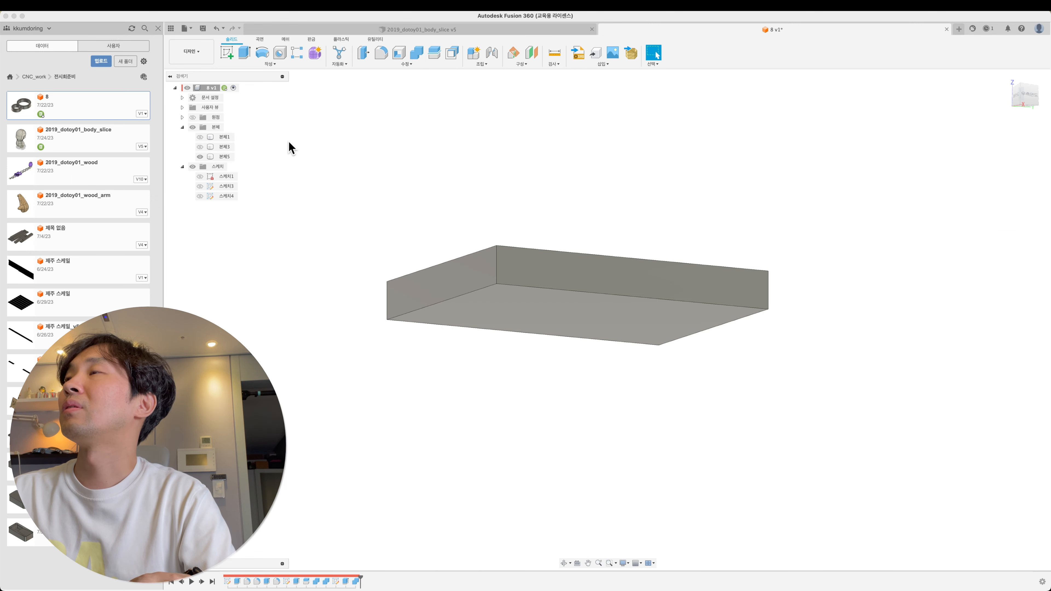
middle_click_drag(484, 182, 471, 202, "shift")
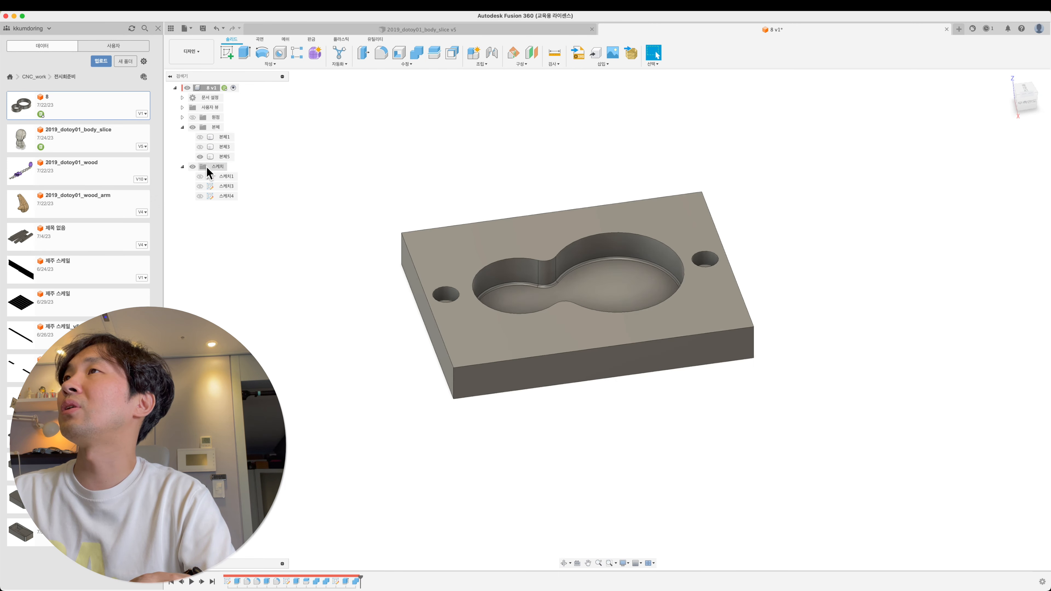
- Show the plate instead of the block and fillet the end edges of both registration pins with a 1 mm radius
left_click(199, 156)
left_click(200, 147)
middle_click_drag(414, 265, 472, 238, "shift")
key("f")
left_click(476, 227)
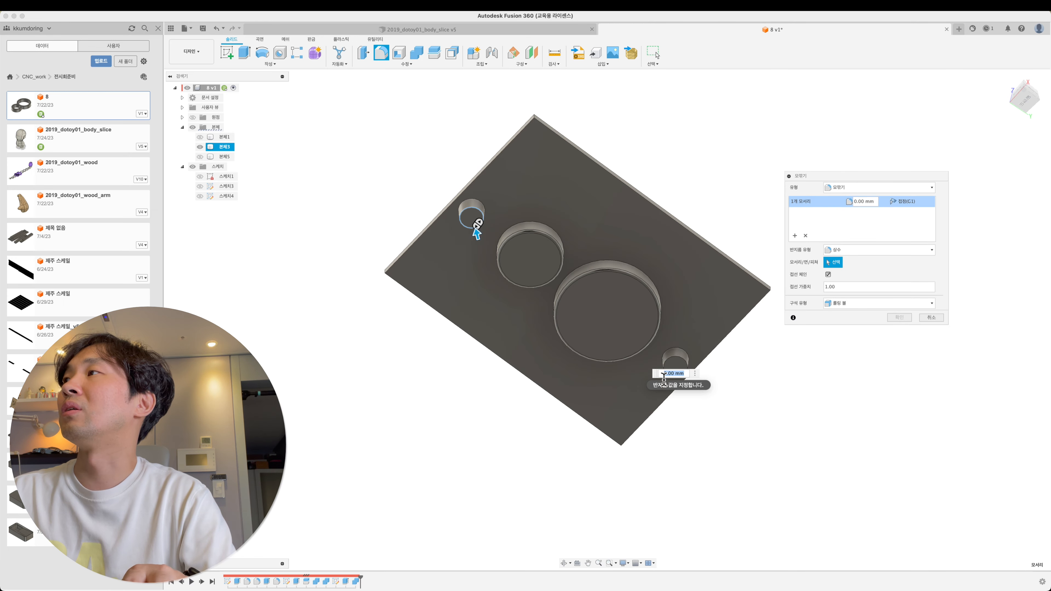
left_click(672, 367)
type("1")
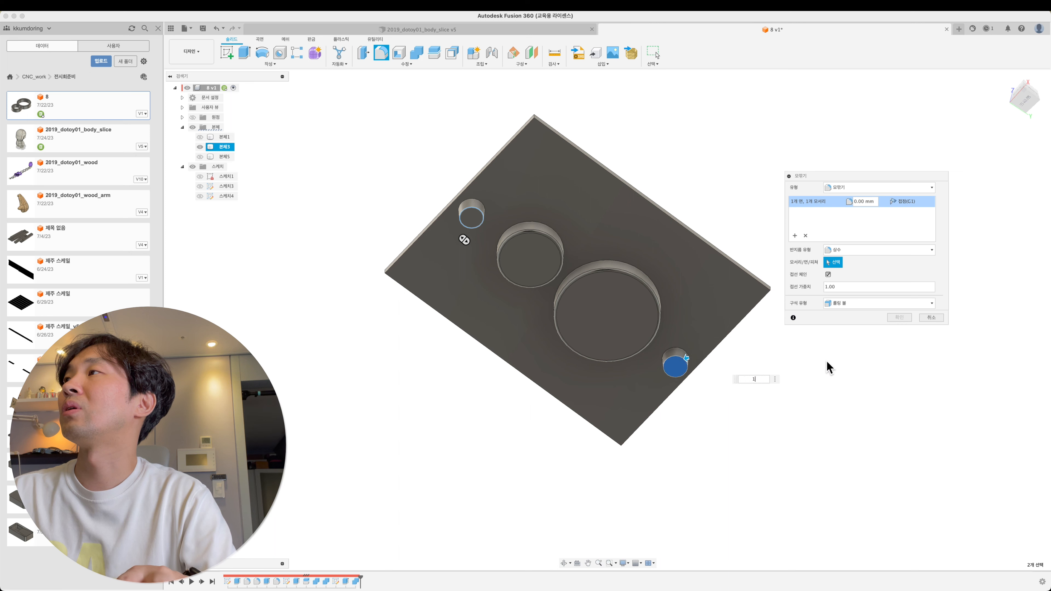
left_click(899, 318)
middle_click_drag(725, 222, 721, 260, "shift")
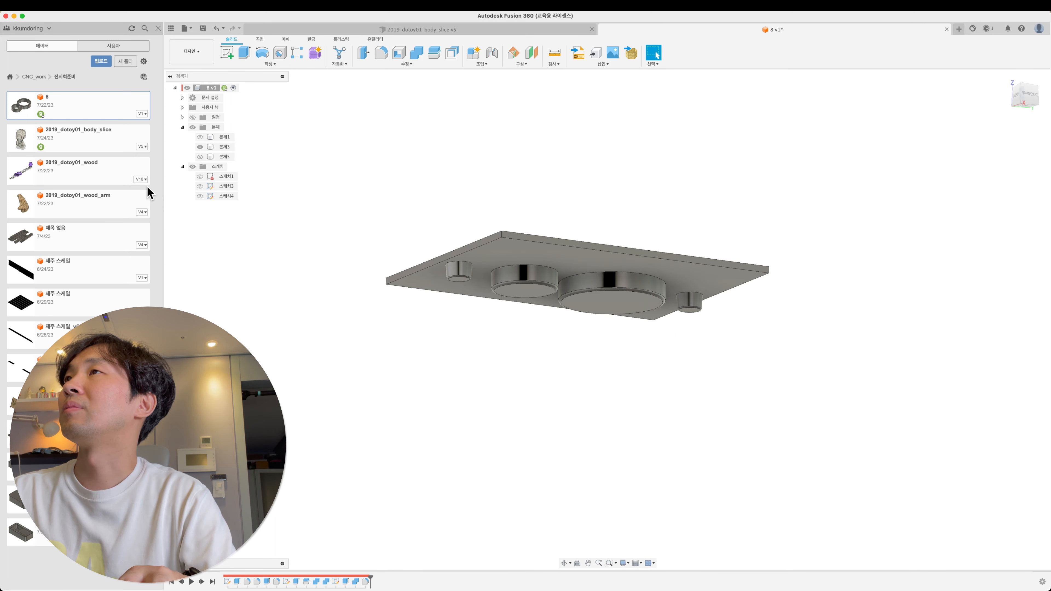
- Show the hollowed block together with the plate to examine the closed mold
left_click(200, 157)
middle_click_drag(287, 259, 291, 296, "shift")
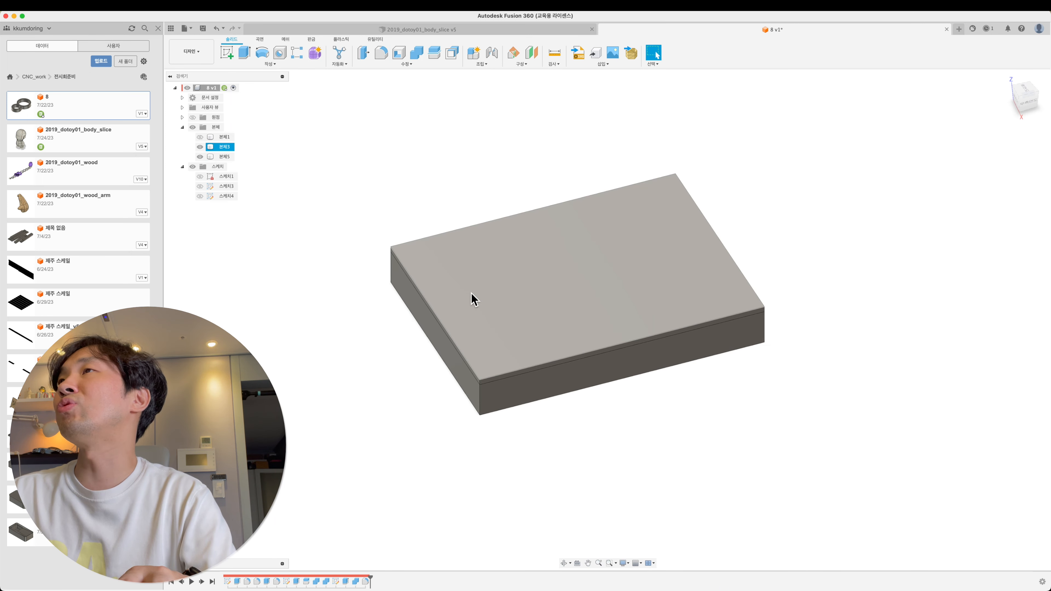
left_click(471, 296)
- Hide the plate and sketch a small circle near the centre of each lobe of the block's cavity on the horizontal origin plane
left_click(201, 147)
left_click(406, 183)
middle_click_drag(409, 187, 468, 249, "shift")
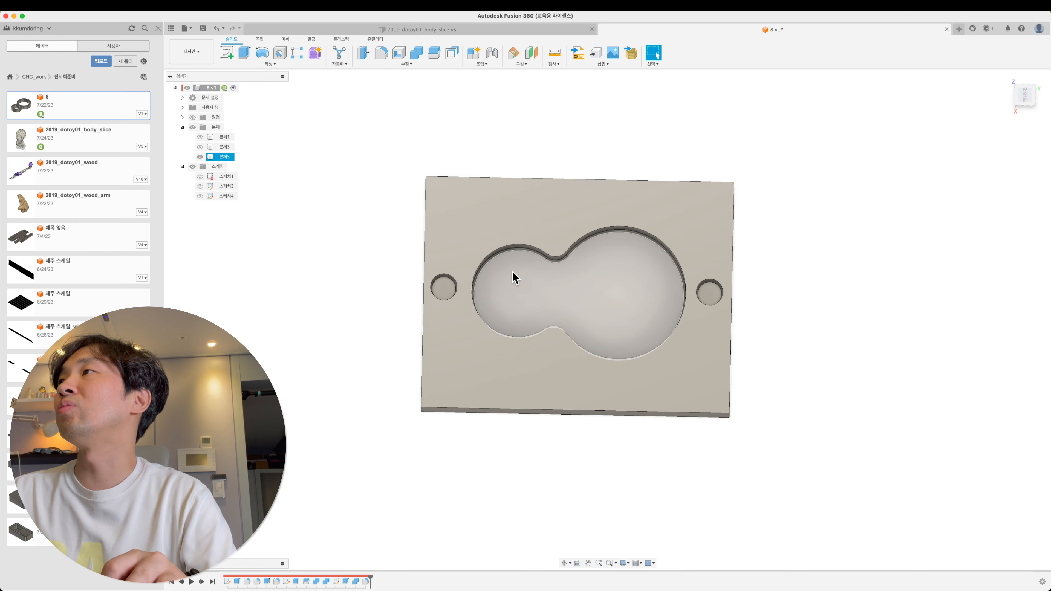
middle_click_drag(512, 319, 521, 305, "shift")
key("c")
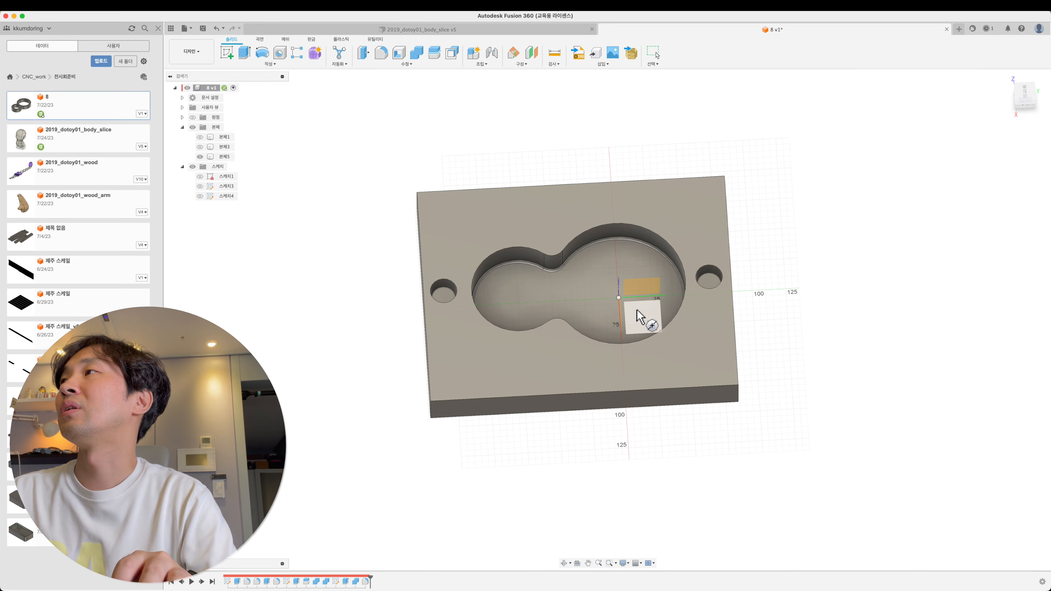
left_click(642, 314)
left_click(608, 319)
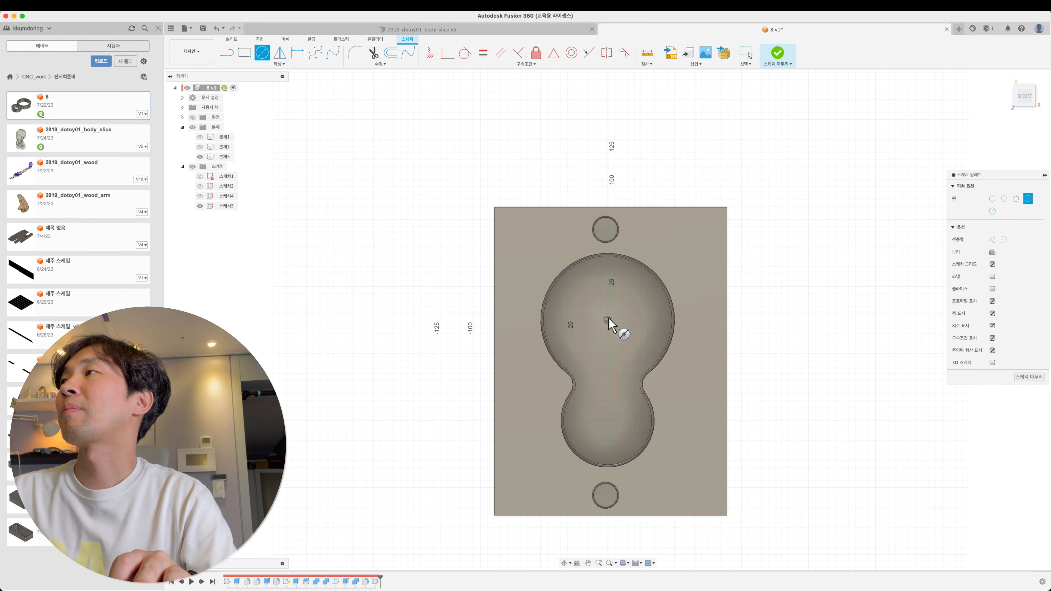
left_click(605, 422)
left_click(612, 423)
key("Escape")
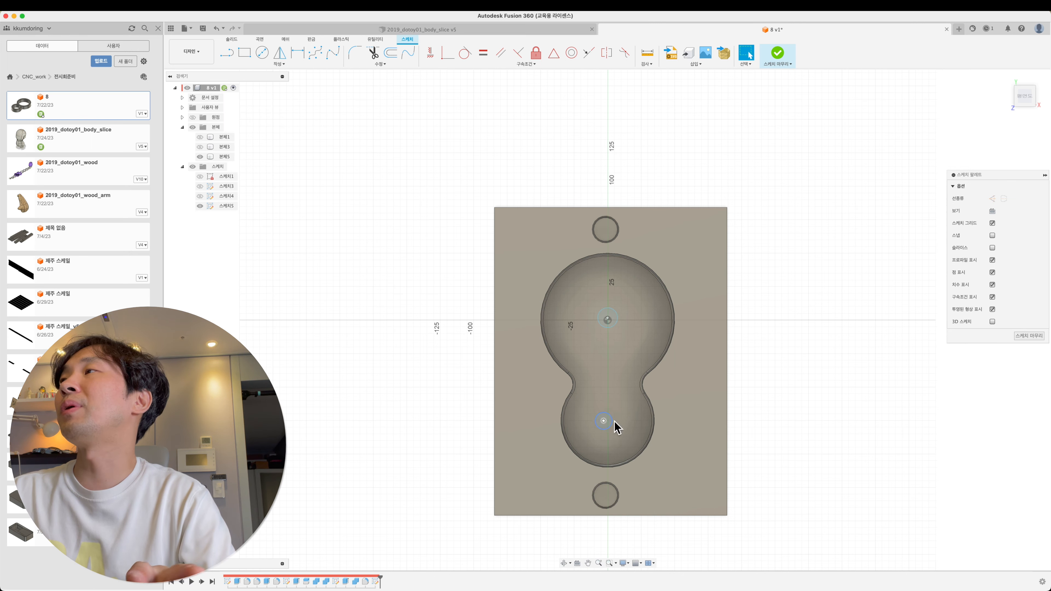
- Extrude both small circles about 47.6 mm downward as a cut through the floor of the block's cavity
left_click(611, 321)
key("e")
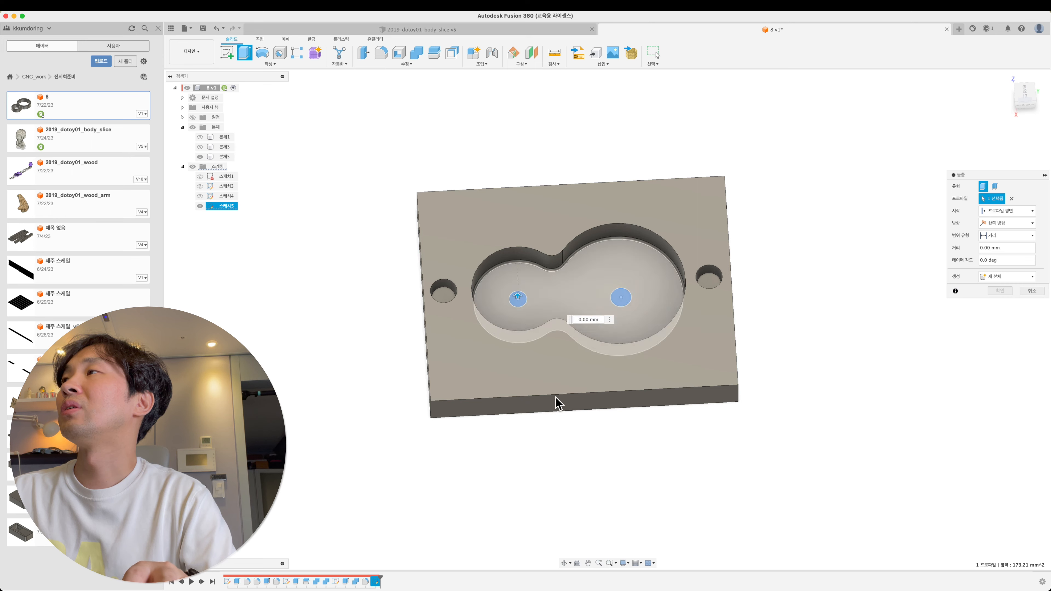
middle_click_drag(558, 404, 530, 312, "shift")
left_click_drag(515, 301, 535, 365)
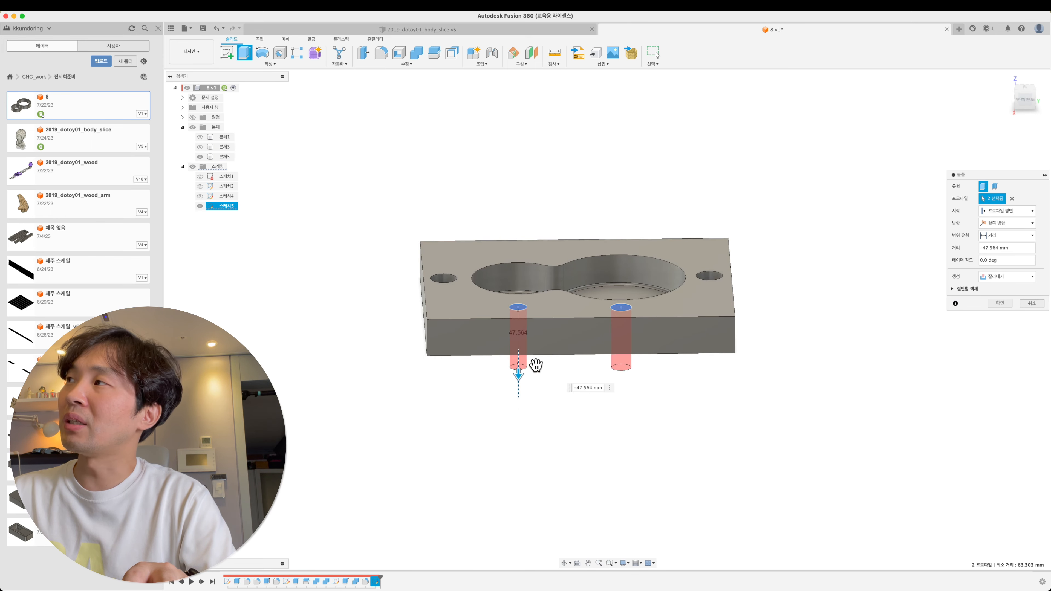
left_click(1000, 303)
middle_click_drag(813, 302, 790, 324, "shift")
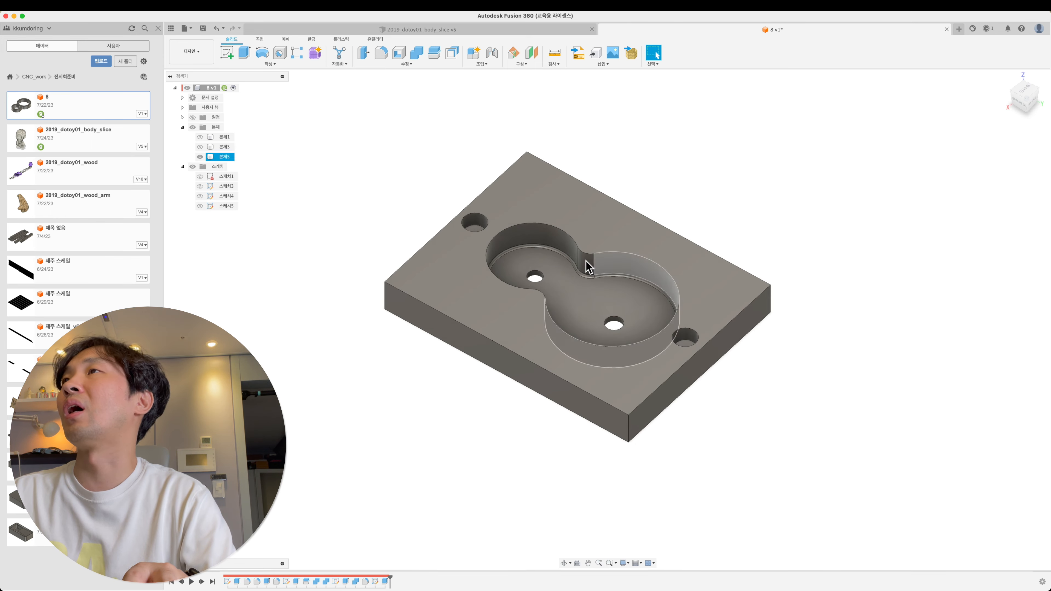
- Show the plate with the block again and examine the closed mold from the side with the two through holes
left_click(199, 147)
middle_click_drag(306, 247, 387, 173, "shift")
left_click(555, 284)
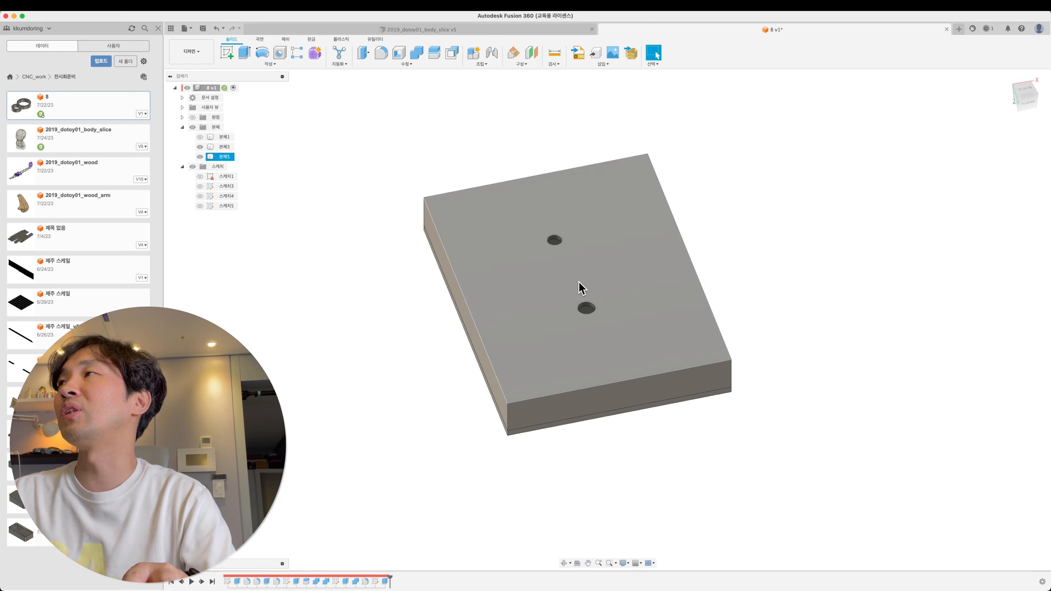
middle_click_drag(579, 289, 503, 259, "shift")
left_click(499, 267)
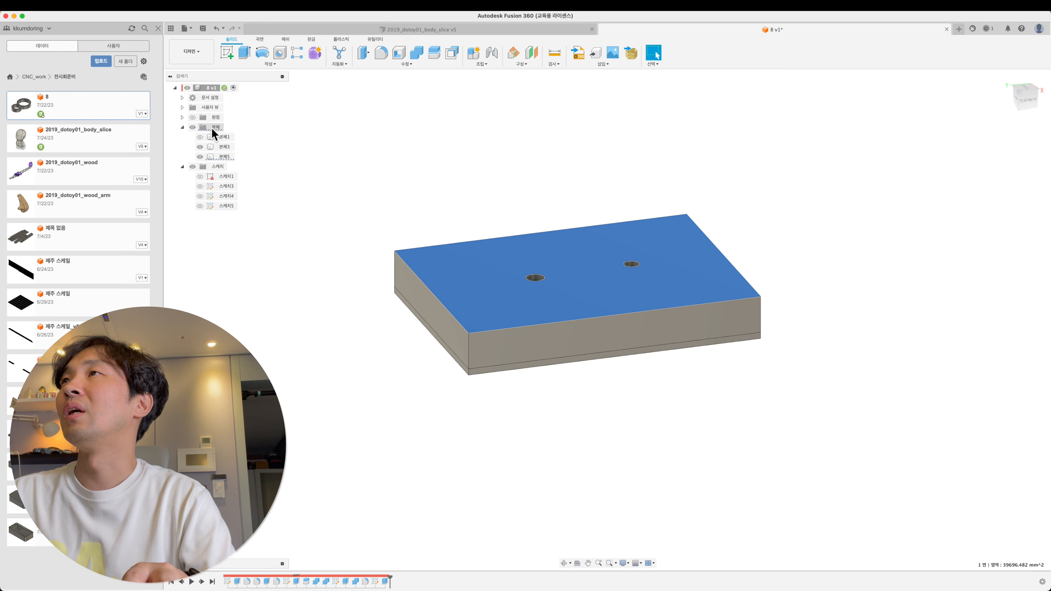
- Hide the mold block and the plate and show only the original figure-eight part
middle_click_drag(258, 221, 373, 290, "shift")
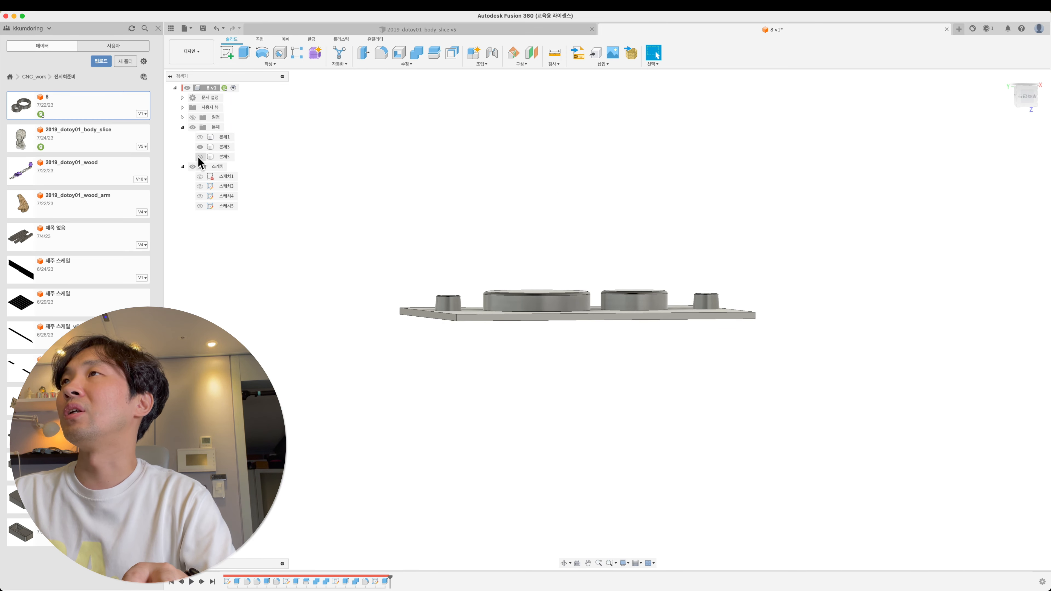
left_click(200, 136)
left_click(200, 146)
middle_click_drag(358, 141, 451, 267, "shift")
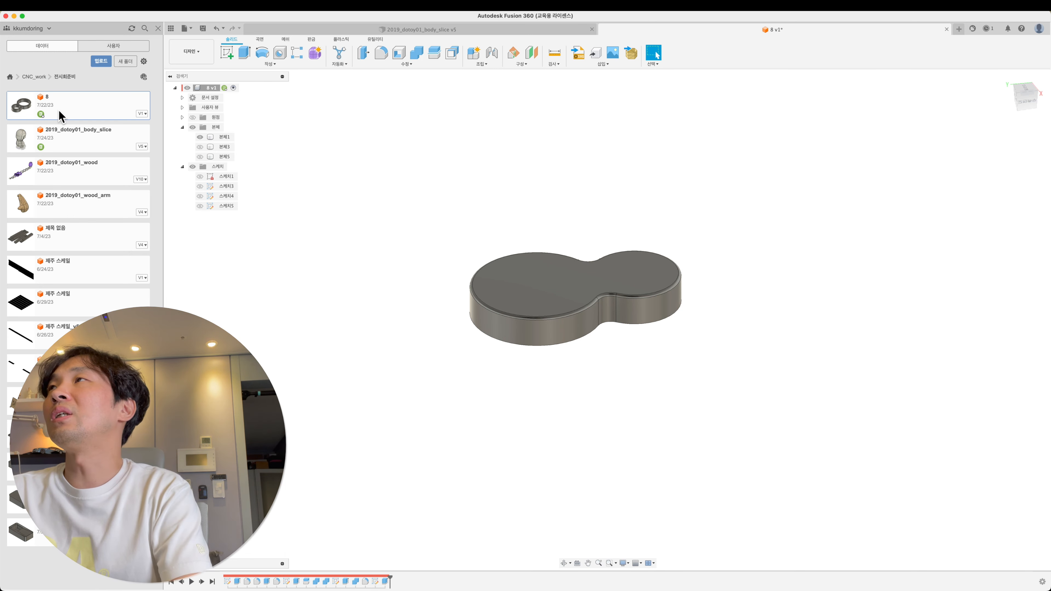
- Open the 2019_dotoy01_body_slice design and hide its head component
left_click(84, 145)
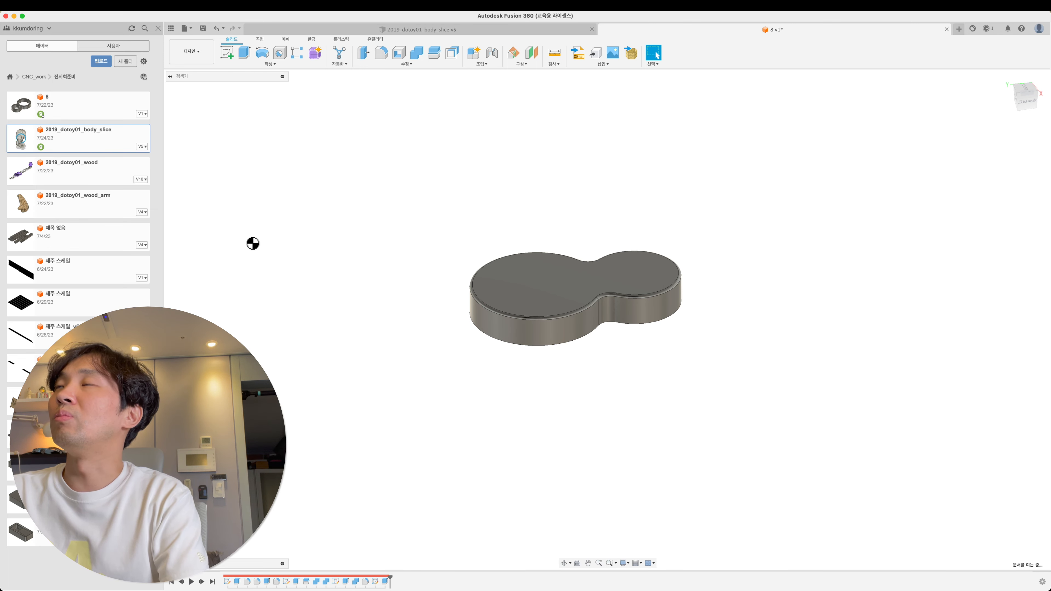
middle_click_drag(561, 295, 552, 251, "shift")
left_click(552, 252)
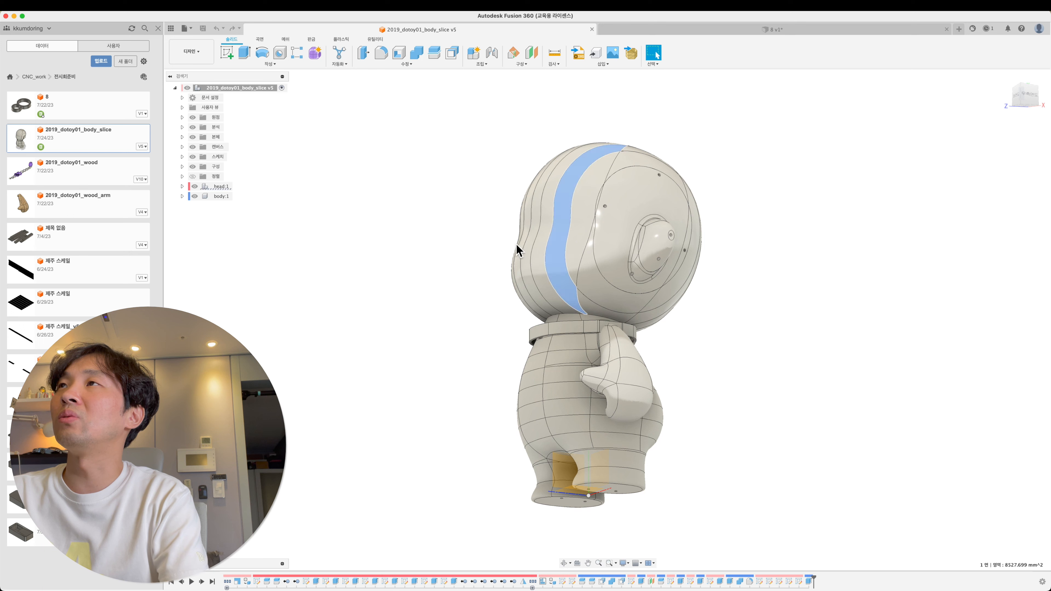
left_click(194, 186)
middle_click_drag(461, 289, 486, 314, "shift")
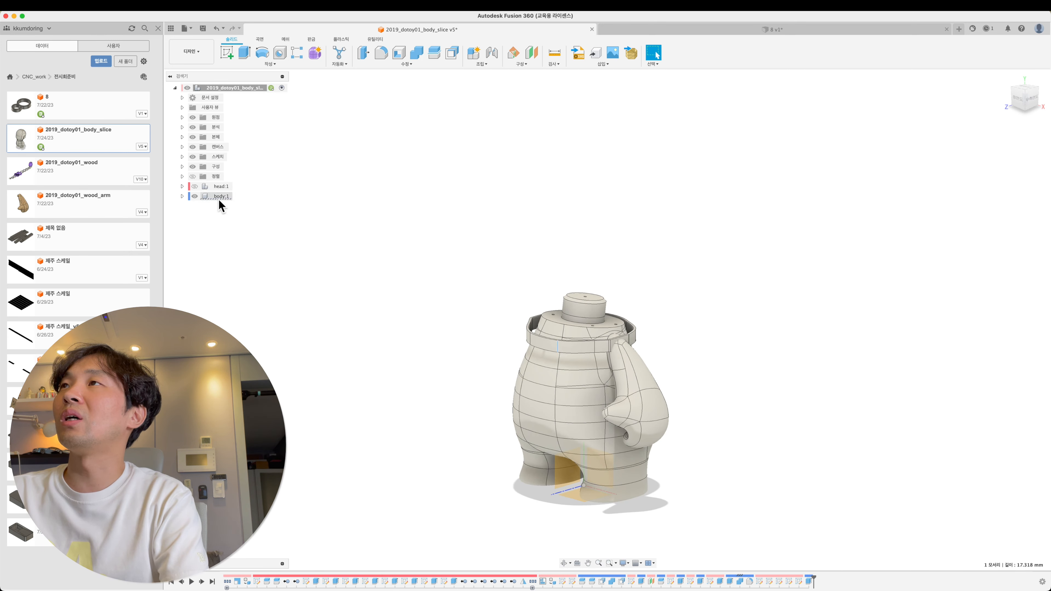
- Show only body 04 of the body component and switch to the Manufacture workspace
left_click(182, 138)
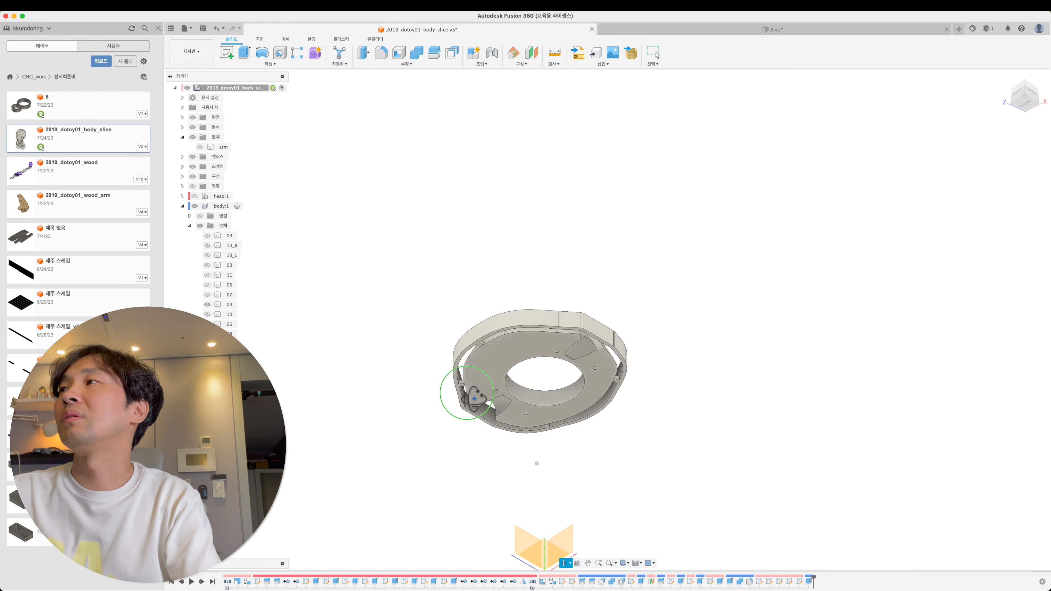
middle_click_drag(457, 395, 455, 424, "shift")
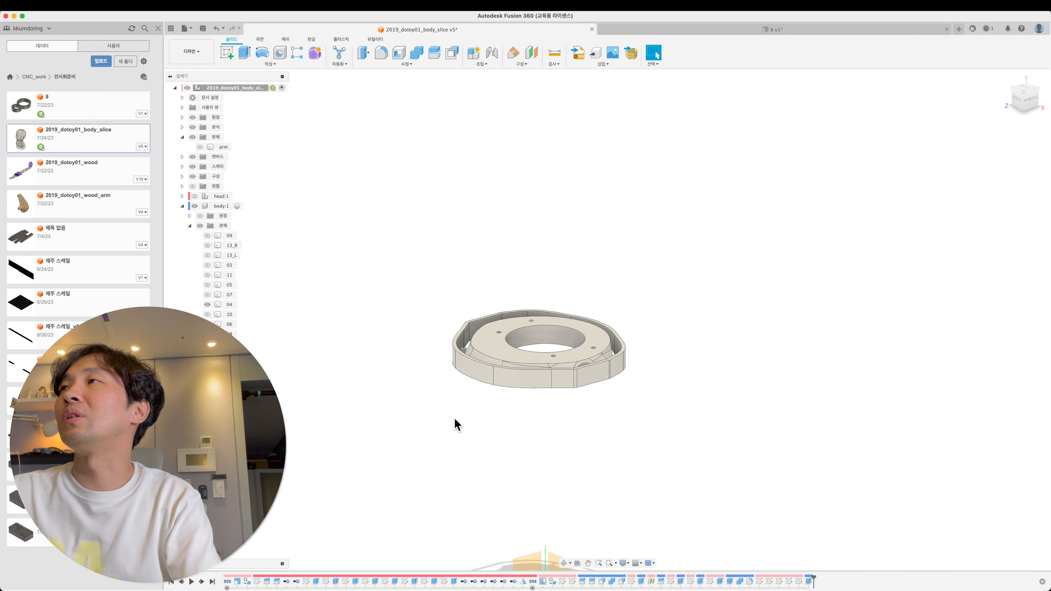
left_click(213, 62)
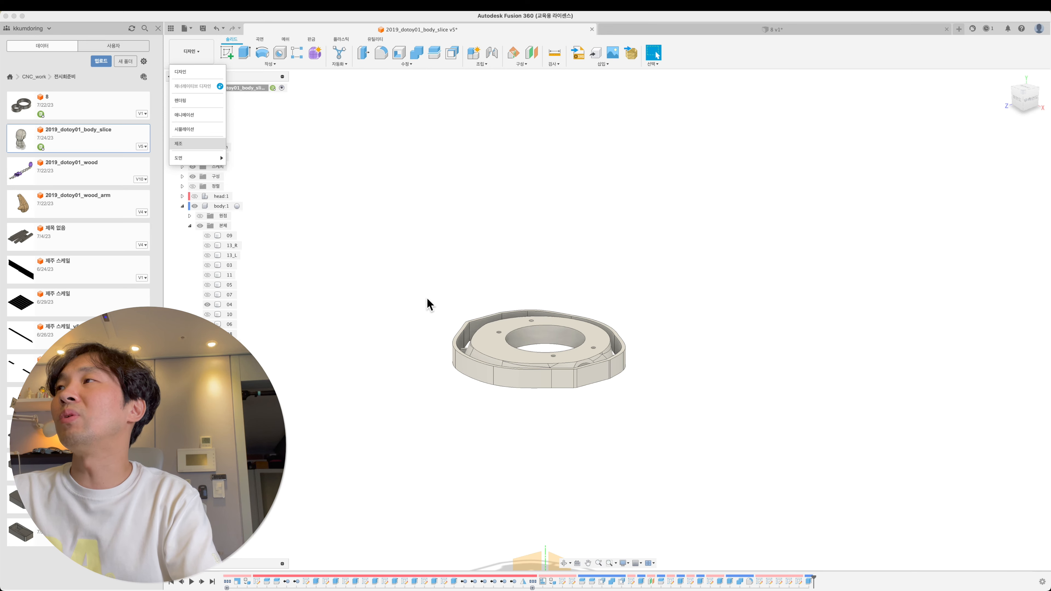
middle_click_drag(433, 304, 437, 369, "shift")
scroll(449, 452, "up", 5)
middle_click_drag(450, 455, 241, 444)
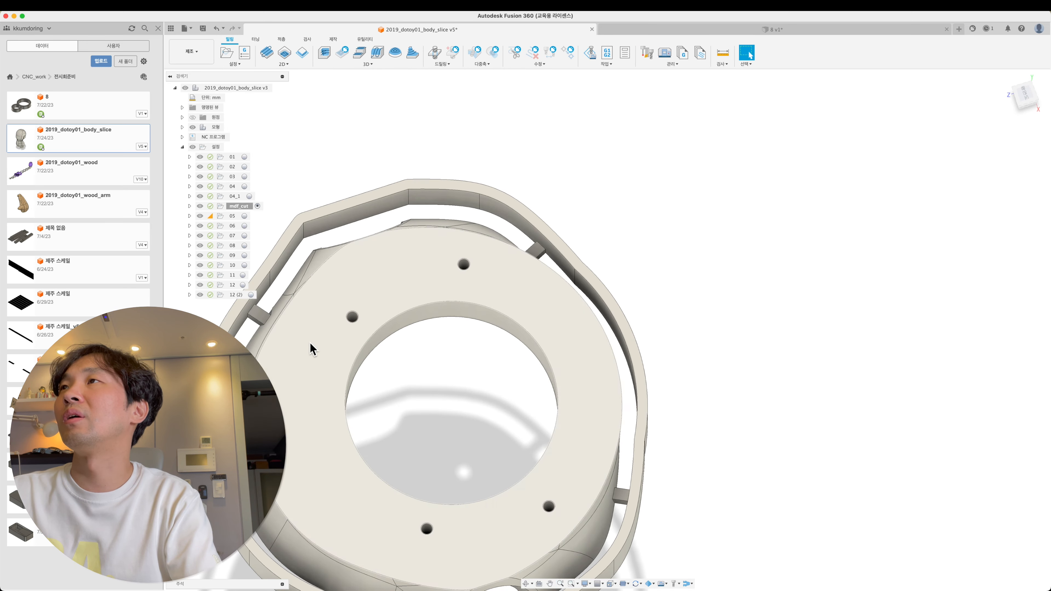
scroll(311, 344, "down", 5)
middle_click_drag(348, 357, 455, 354)
middle_click_drag(314, 303, 317, 287, "shift")
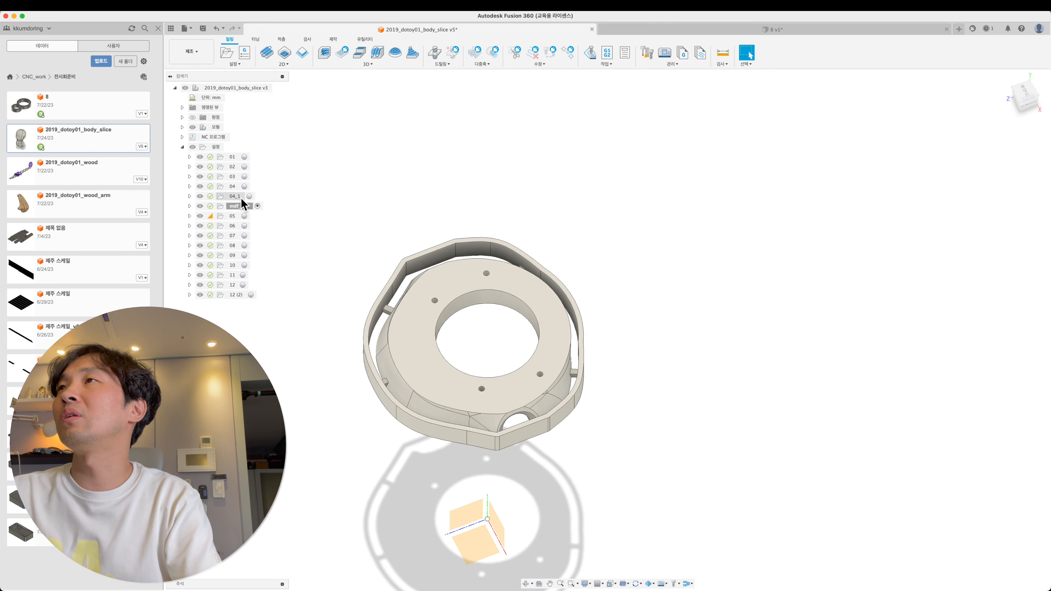
- Expand setup 04 and examine its pocket, adaptive, drill and two contour toolpaths one by one
left_click(233, 186)
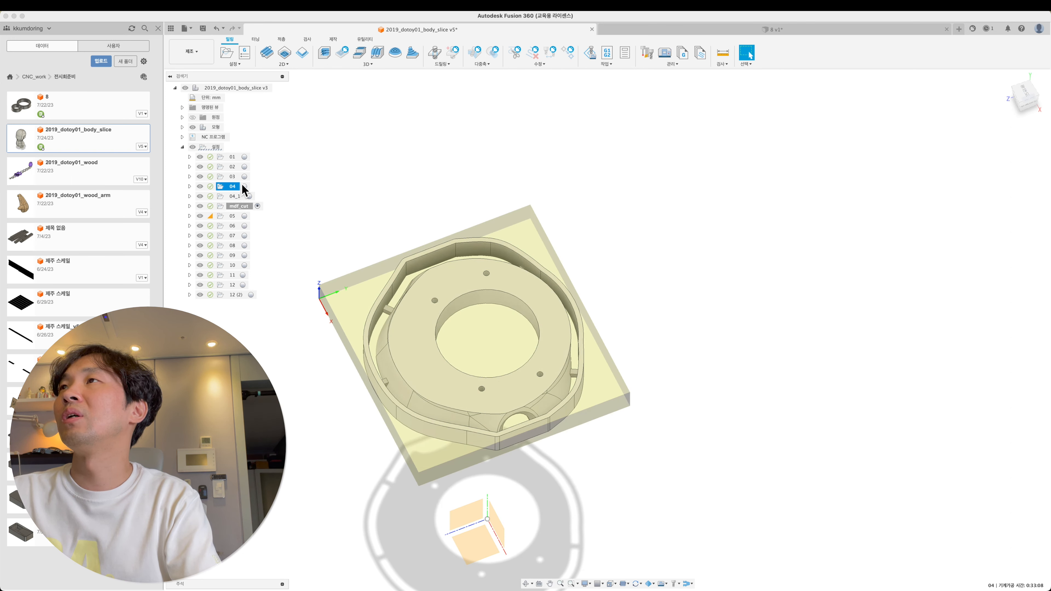
left_click(189, 186)
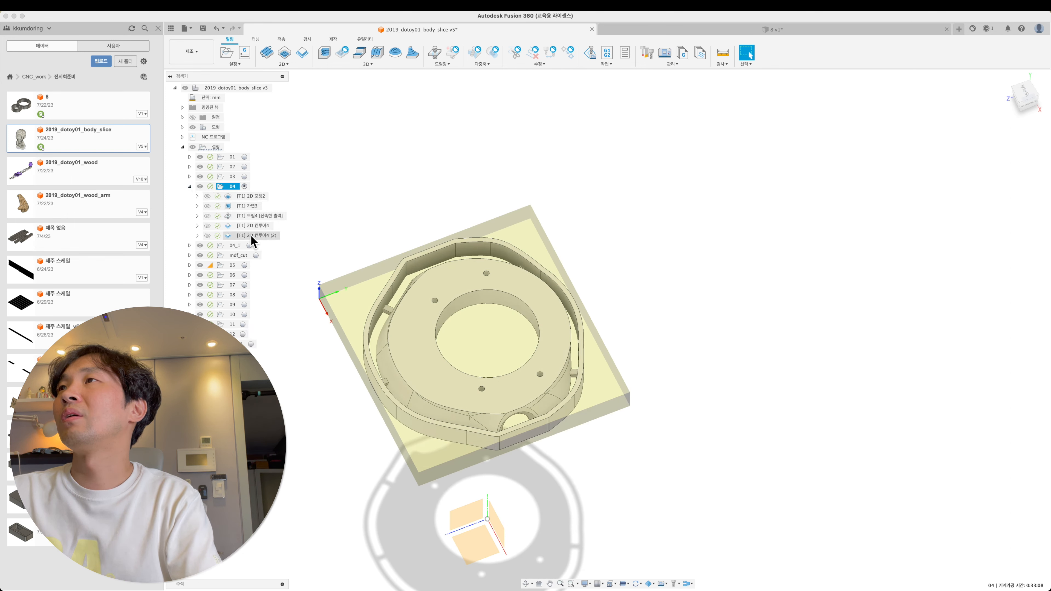
left_click(255, 235)
left_click(250, 195)
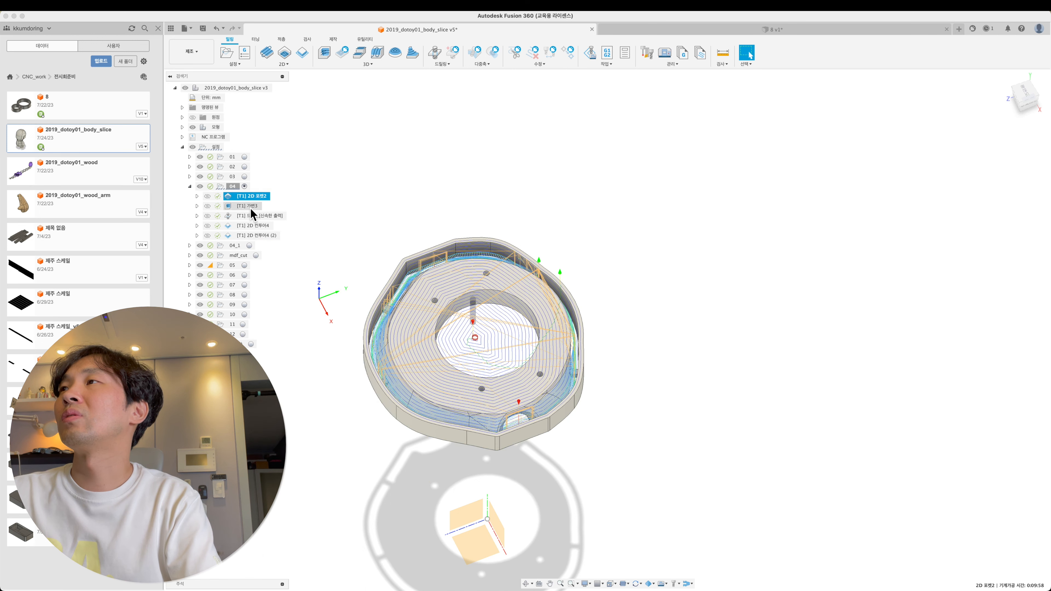
left_click(247, 206)
left_click(264, 216)
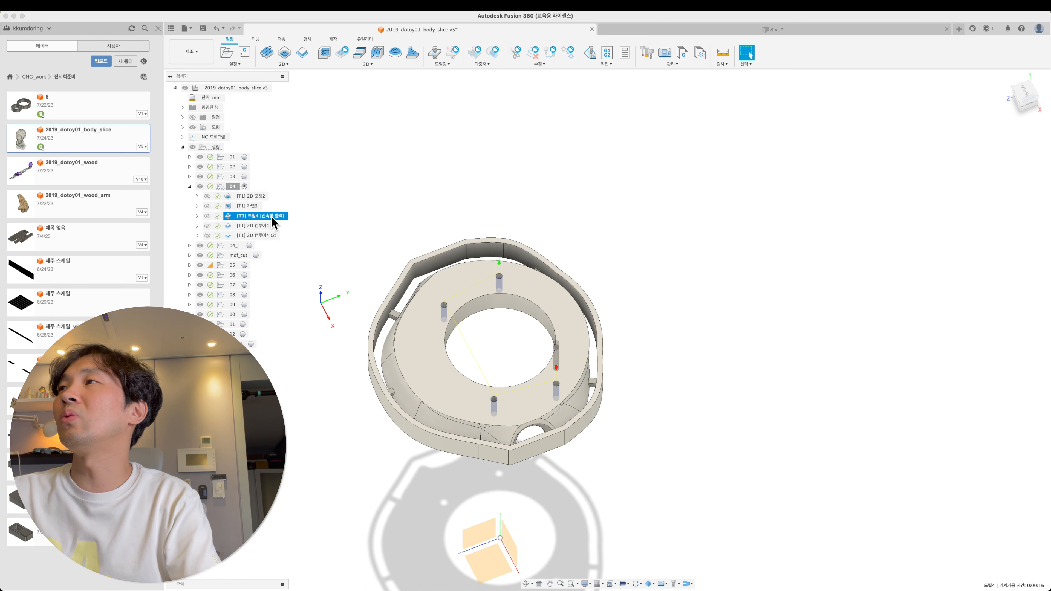
left_click(263, 229)
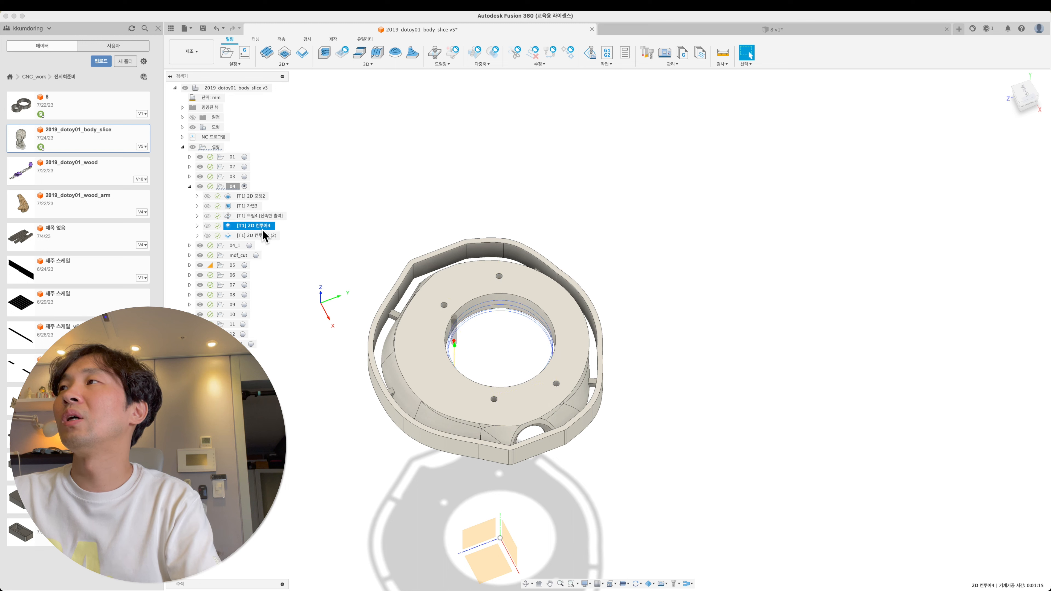
left_click(264, 236)
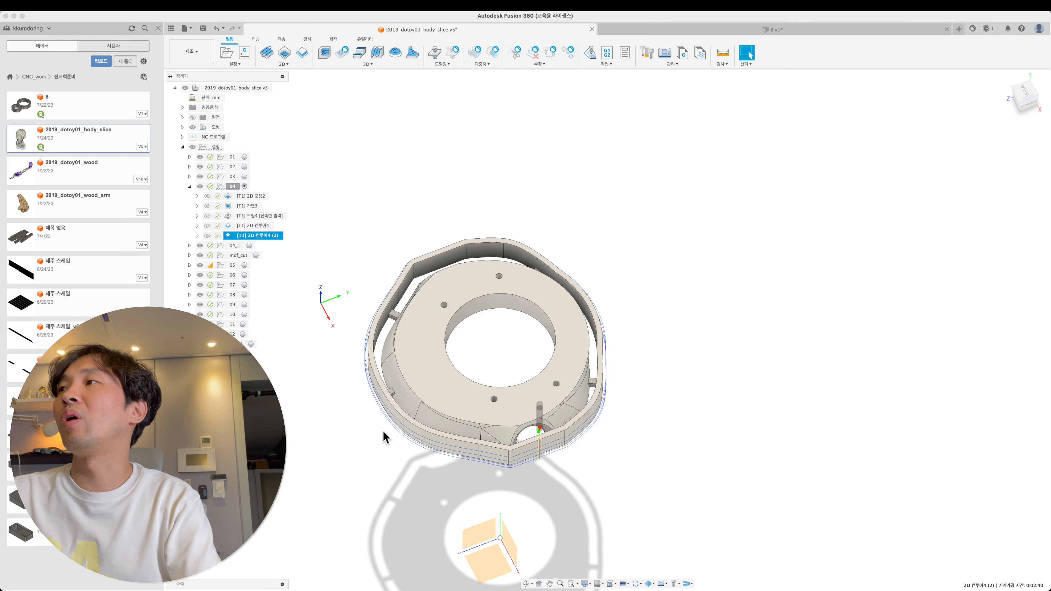
- Turn on the toolpath display for all five operations of setup 04
left_click(207, 196)
left_click(208, 205)
left_click(207, 216)
left_click(207, 226)
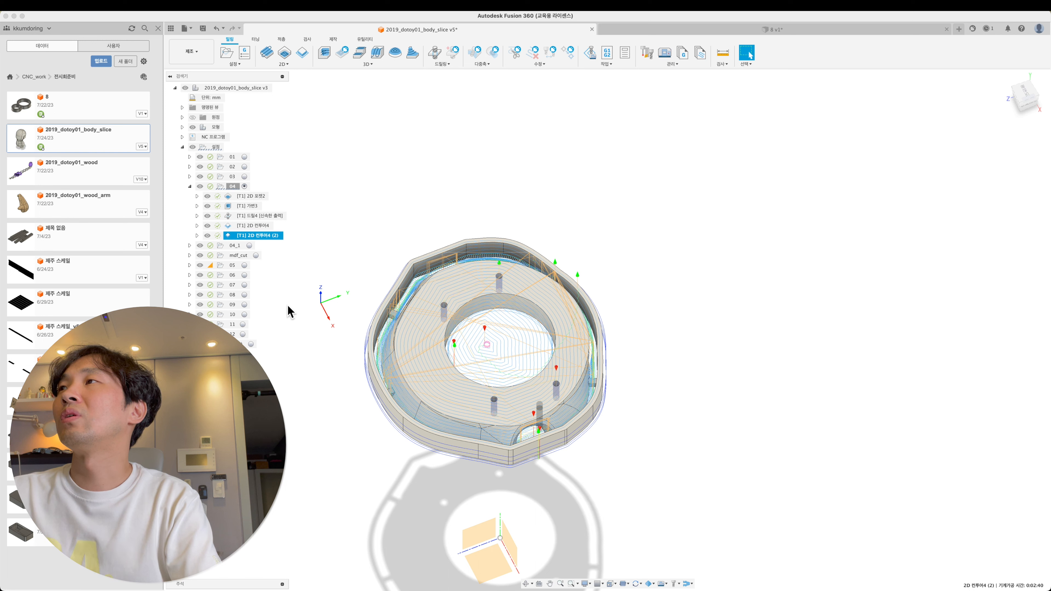
left_click(311, 359)
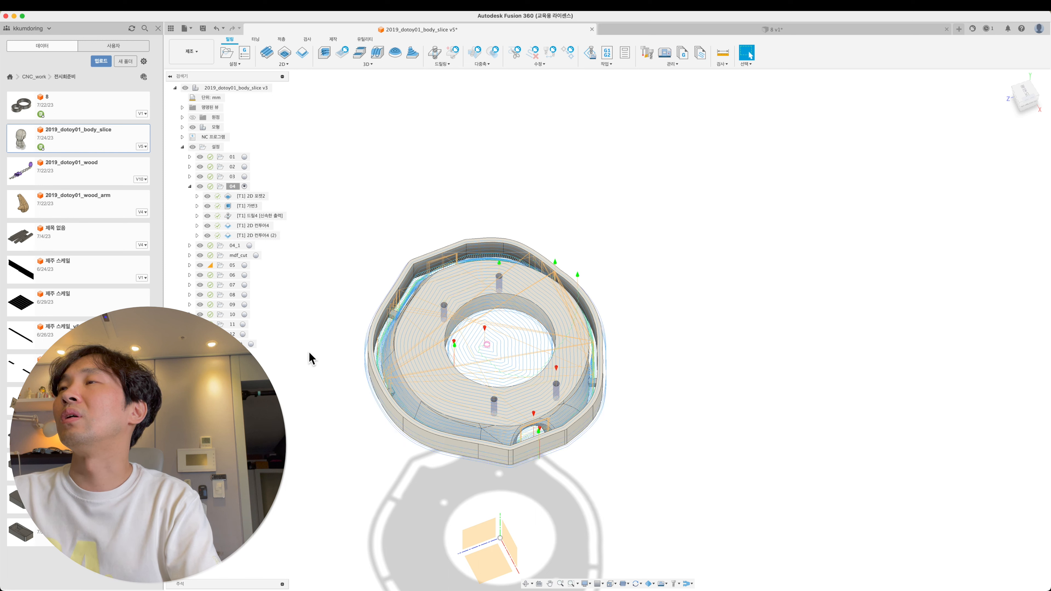
- Expand the mdf_cut setup and examine its 2D contour toolpath from the underside of the part
left_click(257, 255)
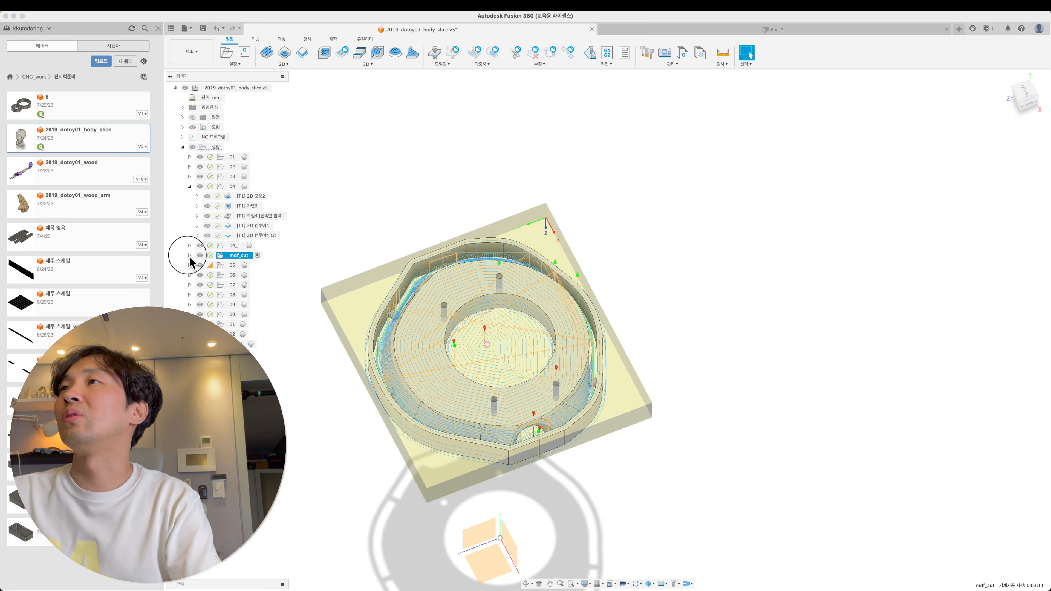
left_click(250, 269)
middle_click_drag(345, 382, 335, 254, "shift")
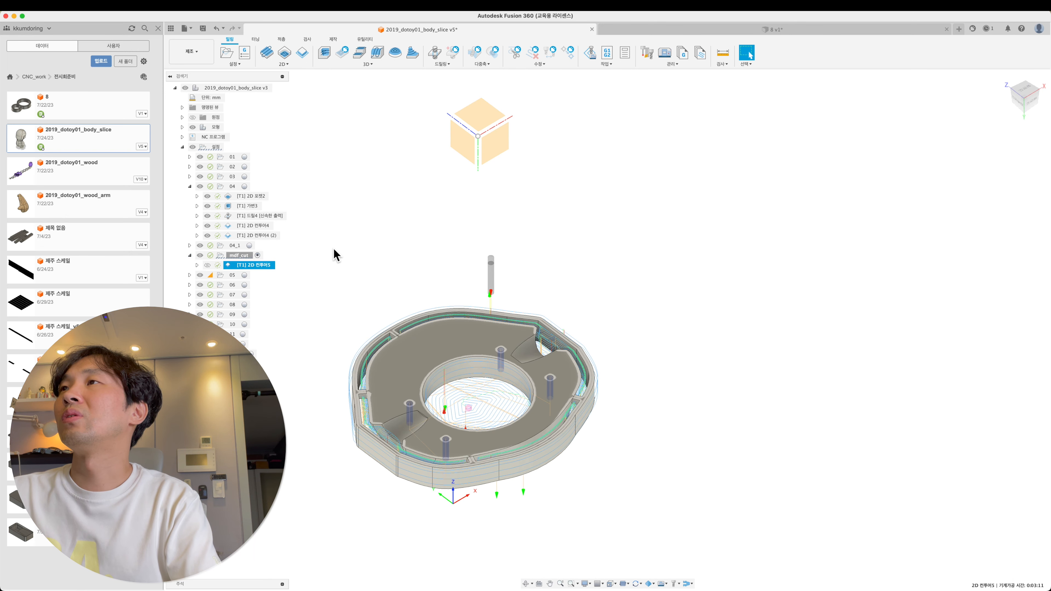
right_click(264, 271)
left_click(401, 271)
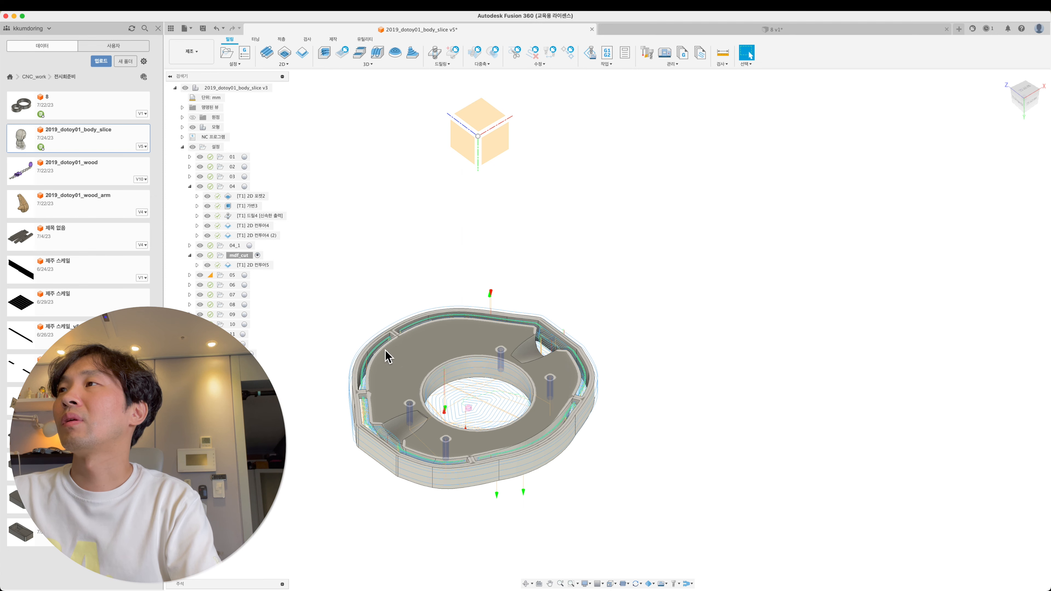
scroll(387, 356, "down", 5)
scroll(371, 385, "up", 6)
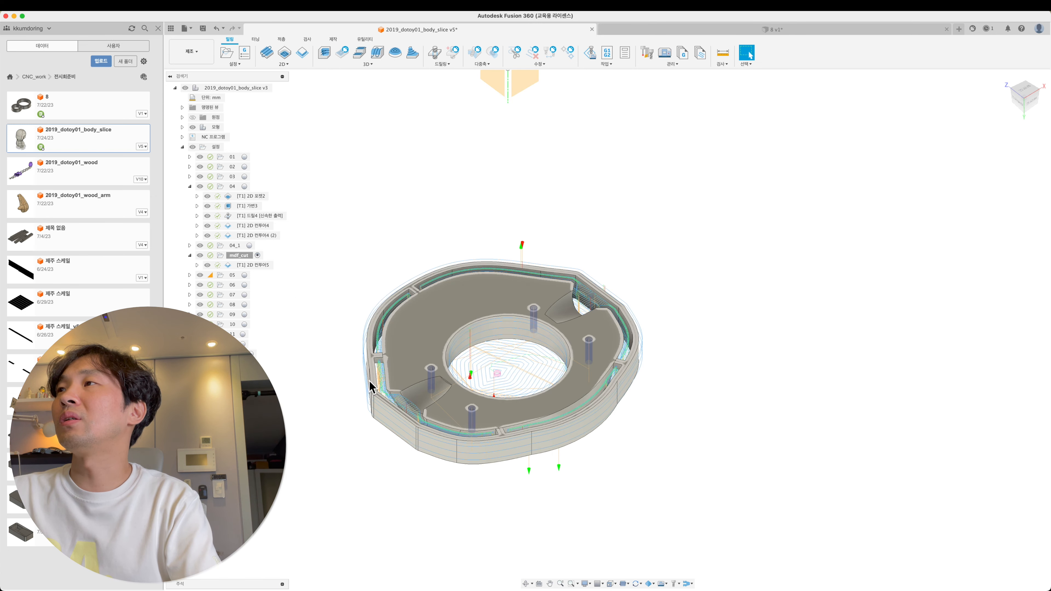
- Expand setup 04_1 and examine its second adaptive toolpath and its first parallel toolpath over the two curved recesses
left_click(250, 245)
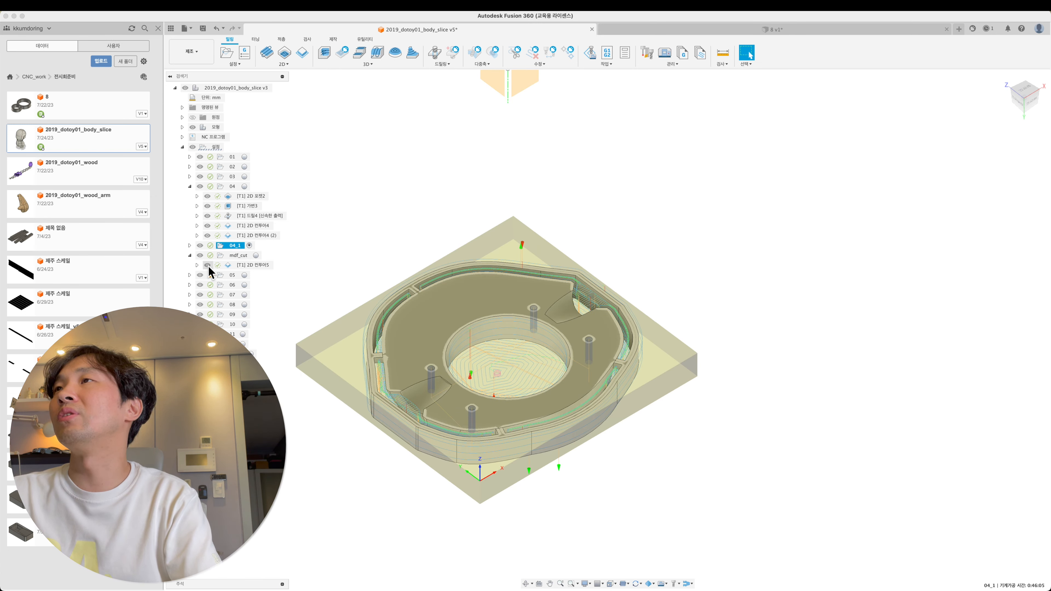
left_click(189, 245)
left_click(244, 265)
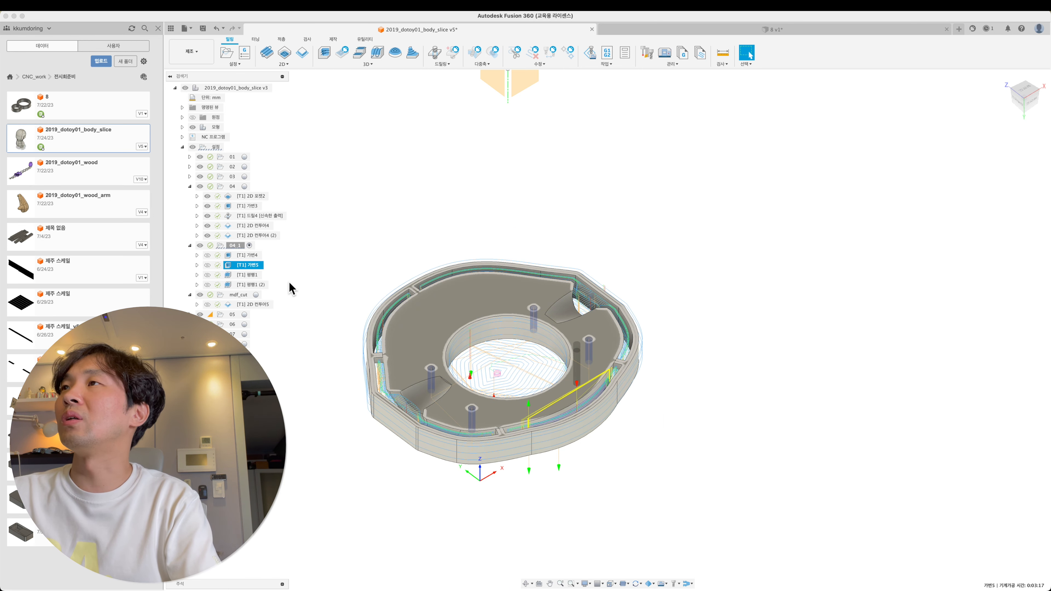
left_click(253, 275)
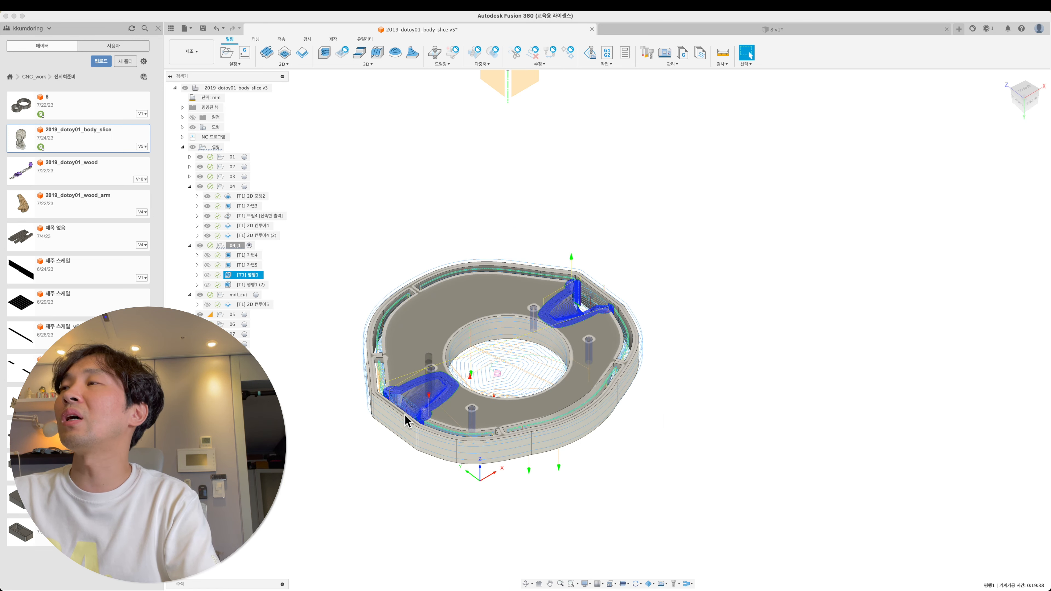
scroll(425, 424, "up", 2)
scroll(403, 418, "up", 5)
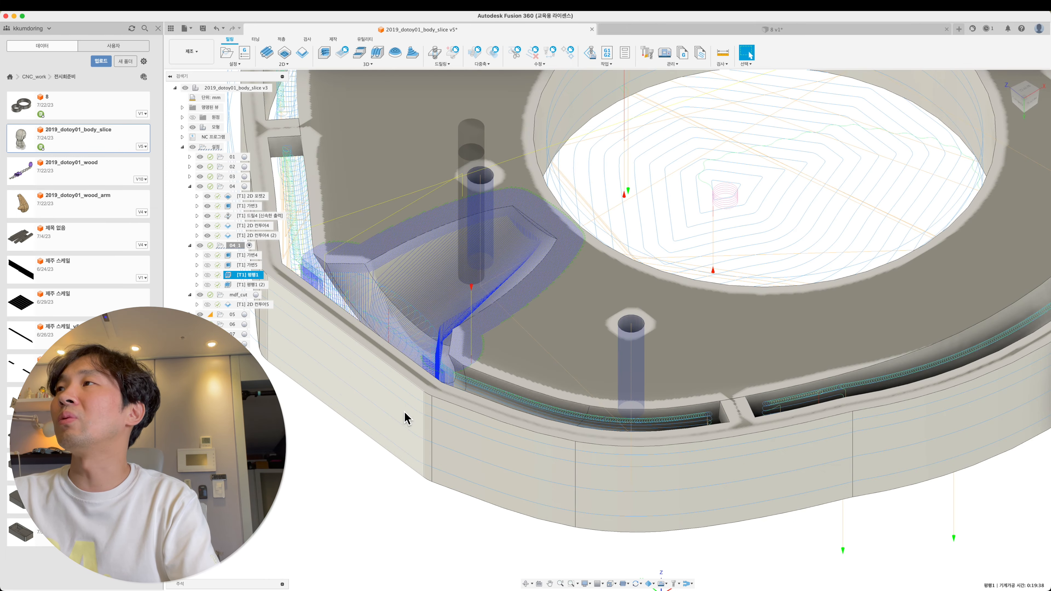
- Examine the second parallel toolpath of setup 04_1, close up at the recess and on the whole part
left_click(252, 284)
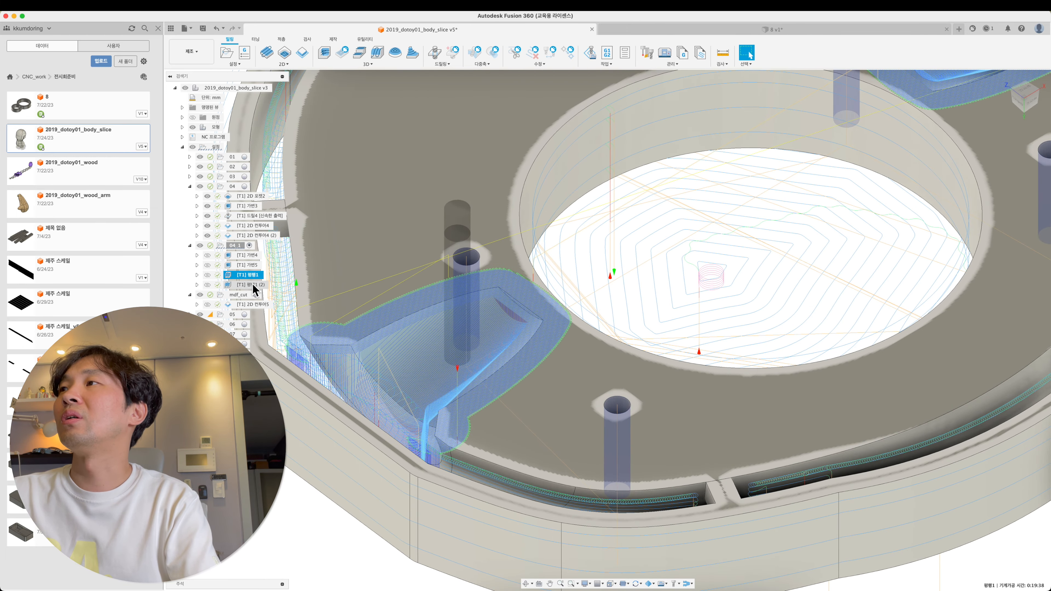
mouse_move(315, 289)
middle_mouse_down("shift")
mouse_move(371, 295)
mouse_move(430, 282)
mouse_move(369, 269)
middle_mouse_up("shift")
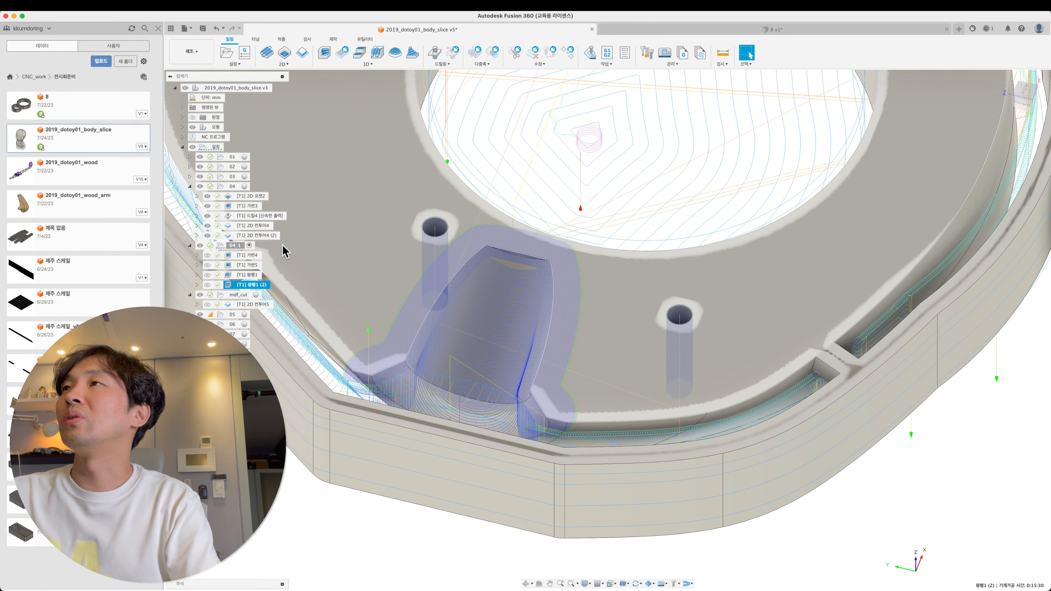
mouse_move(488, 203)
middle_mouse_down("shift")
mouse_move(485, 260)
mouse_move(560, 278)
mouse_move(439, 271)
middle_mouse_up("shift")
scroll(532, 268, "down", 5)
scroll(345, 334, "down", 5)
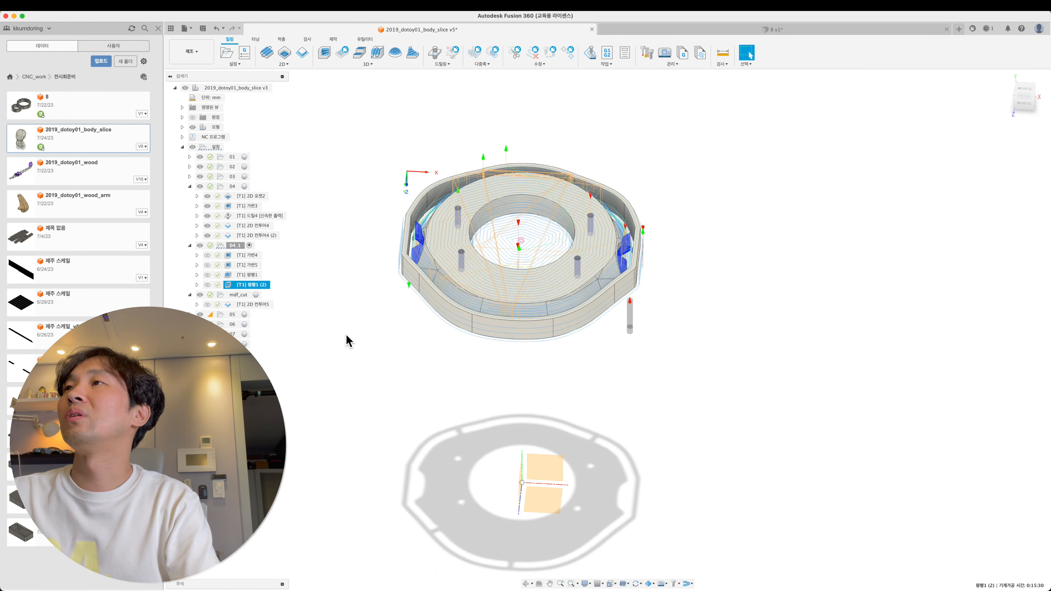
- Select setup 05, expand the model component, show the head component and hide the body component
left_click(245, 315)
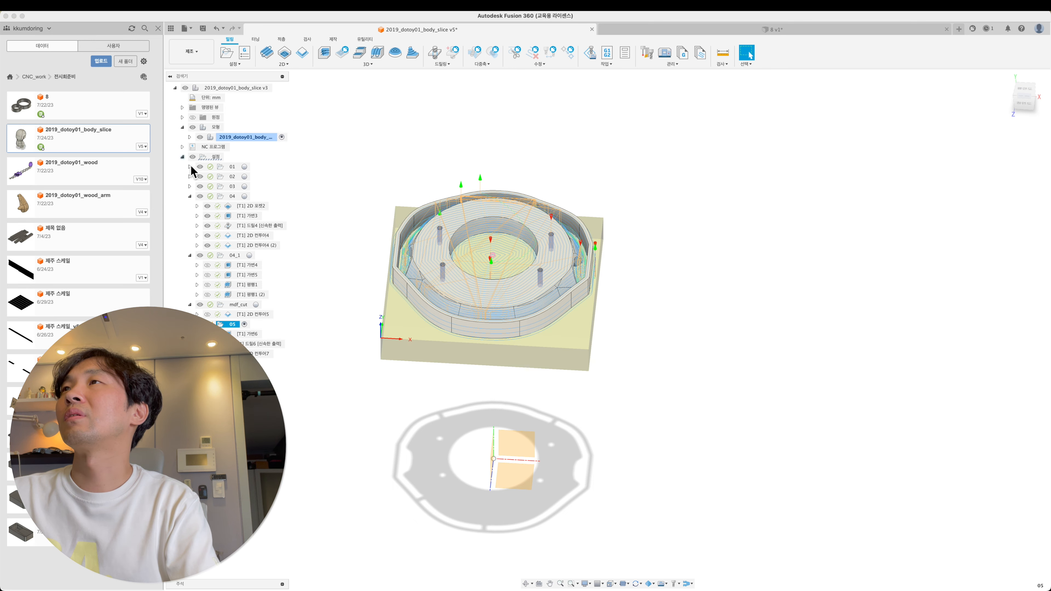
left_click(189, 137)
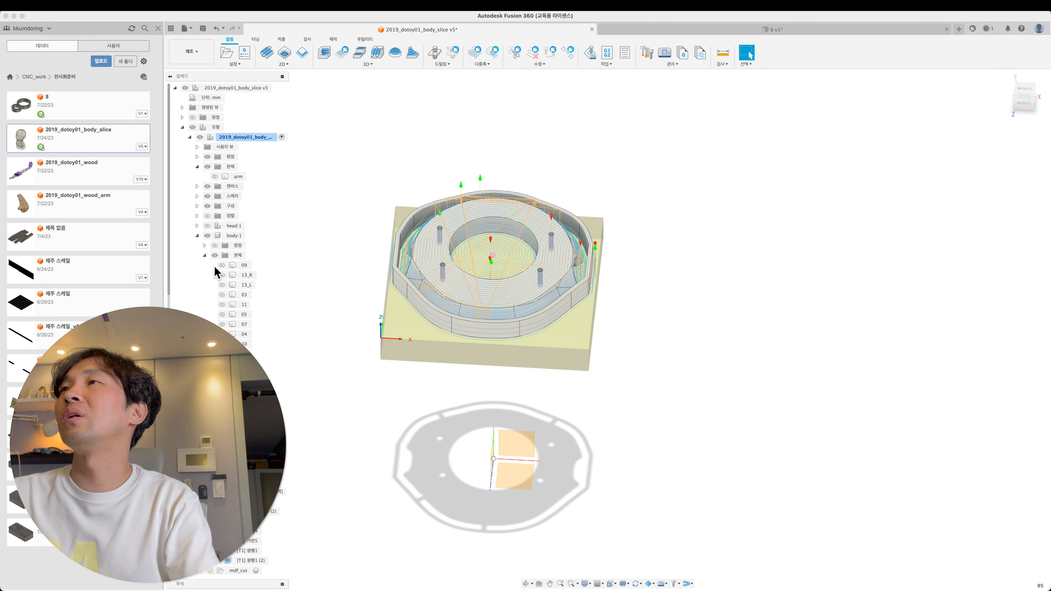
left_click(208, 225)
left_click(197, 235)
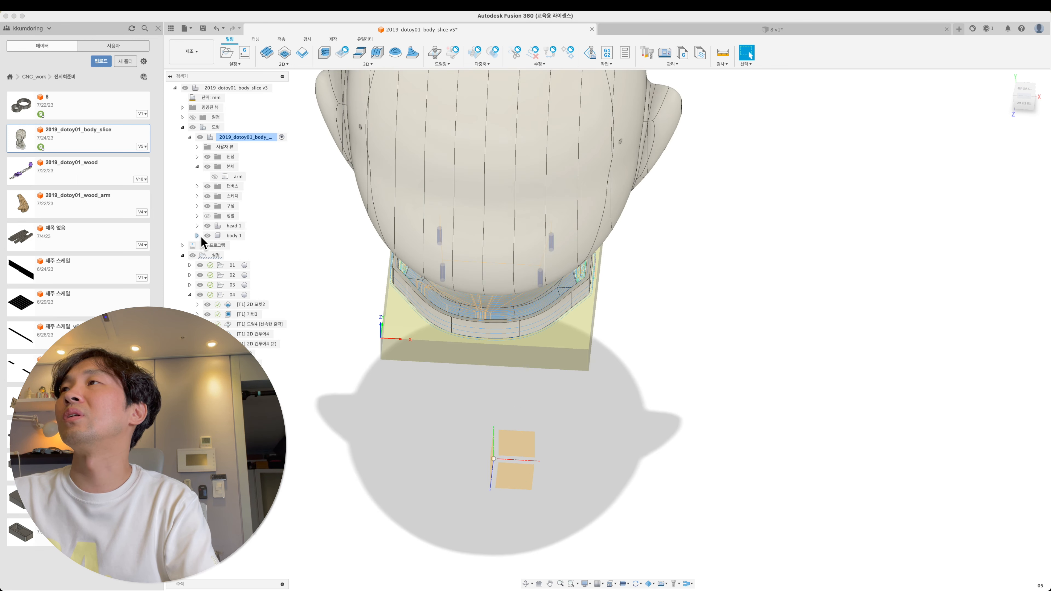
left_click(207, 235)
- Examine the head component from underneath and from several sides, along with the stock of setup 05
middle_click_drag(277, 313, 366, 383, "shift")
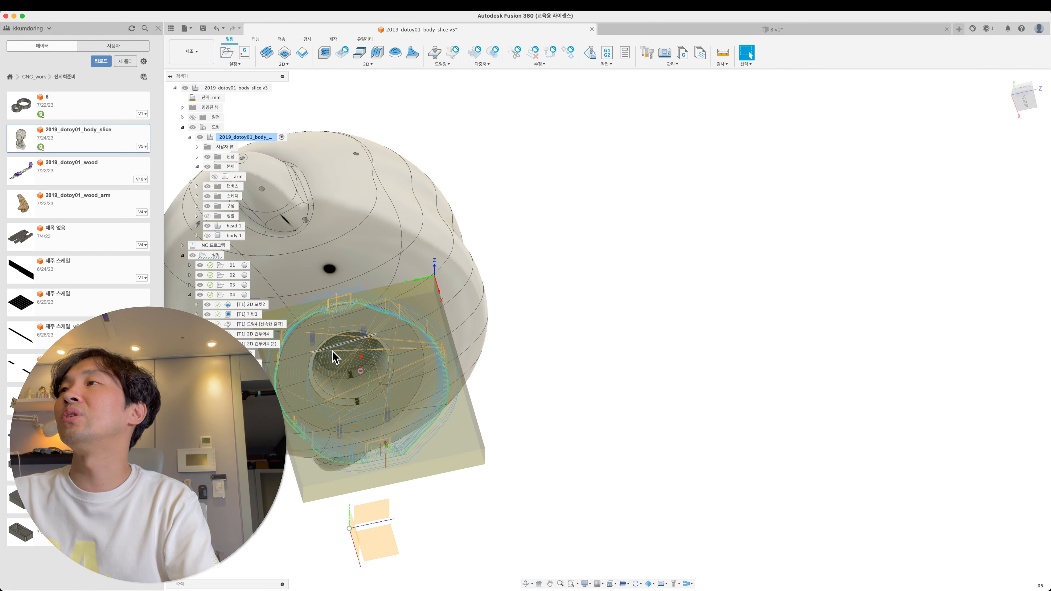
middle_click_drag(581, 323, 612, 310, "shift")
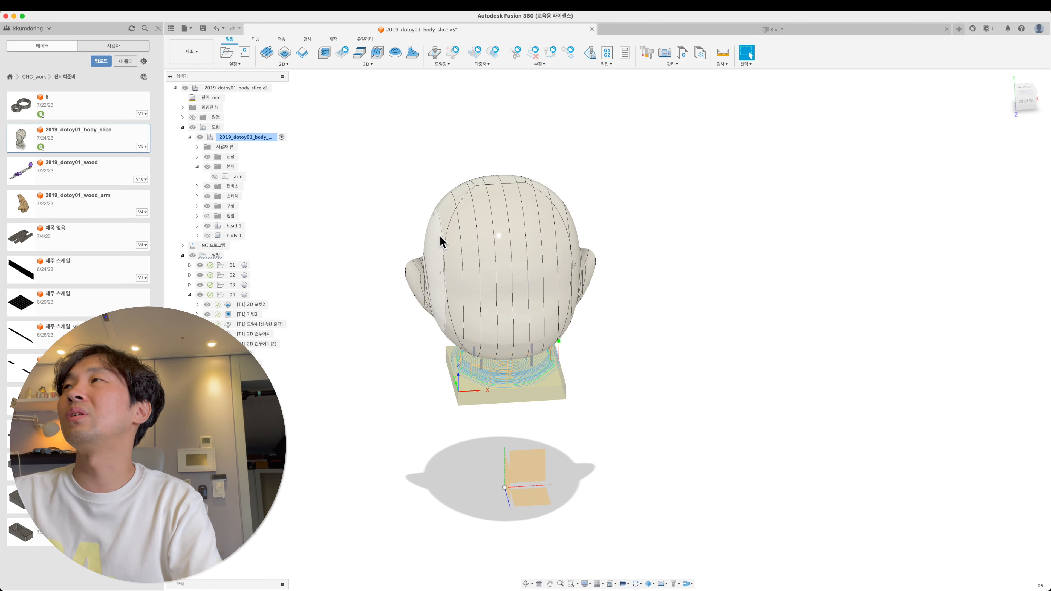
middle_click_drag(441, 242, 499, 321, "shift")
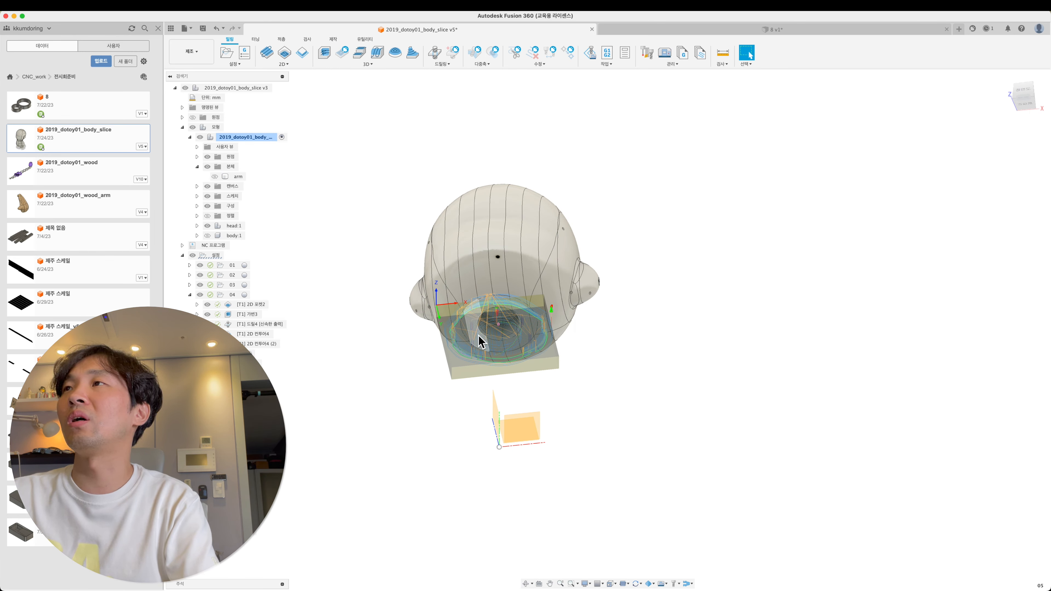
middle_click_drag(378, 272, 389, 313, "shift")
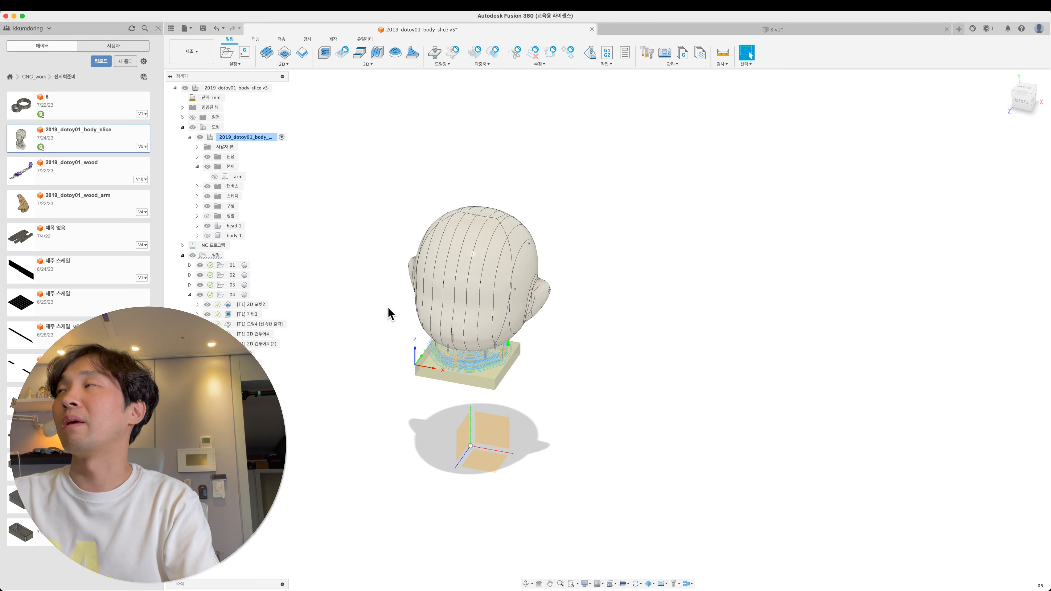
middle_click_drag(638, 169, 626, 174, "shift")
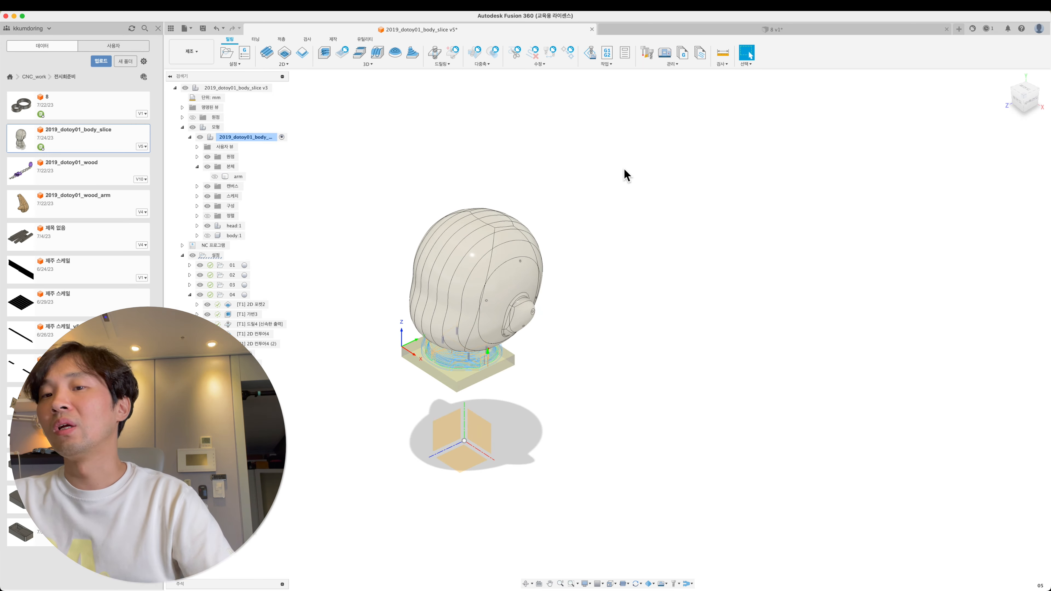